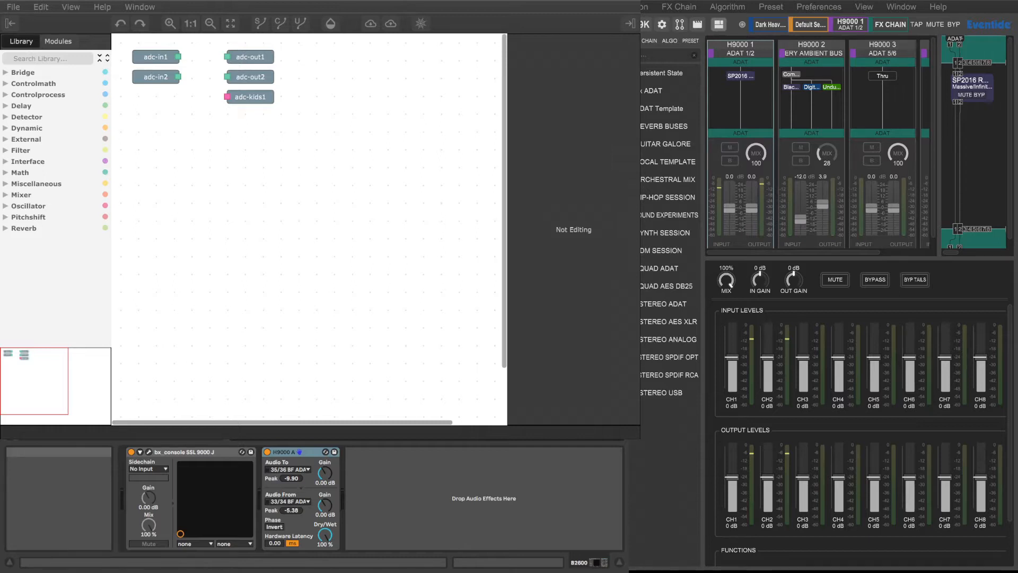
Step: Switch to the text editor and add the comment "Godlike Productions" after TAIL| in the algorithm source
click(16, 8)
key(alt+Tab)
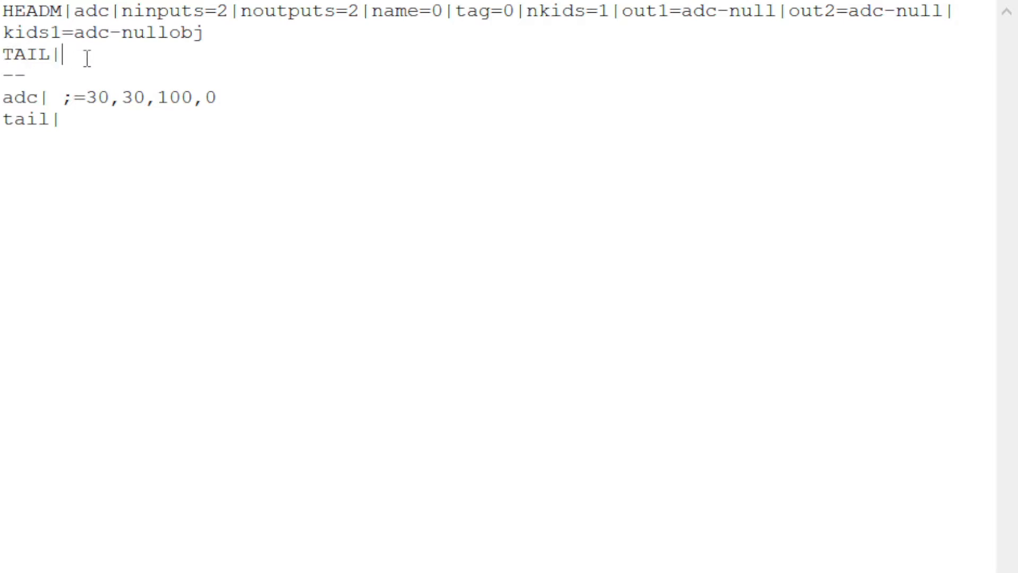
text(Godlike)
key(BackSpace)
text(Productions)
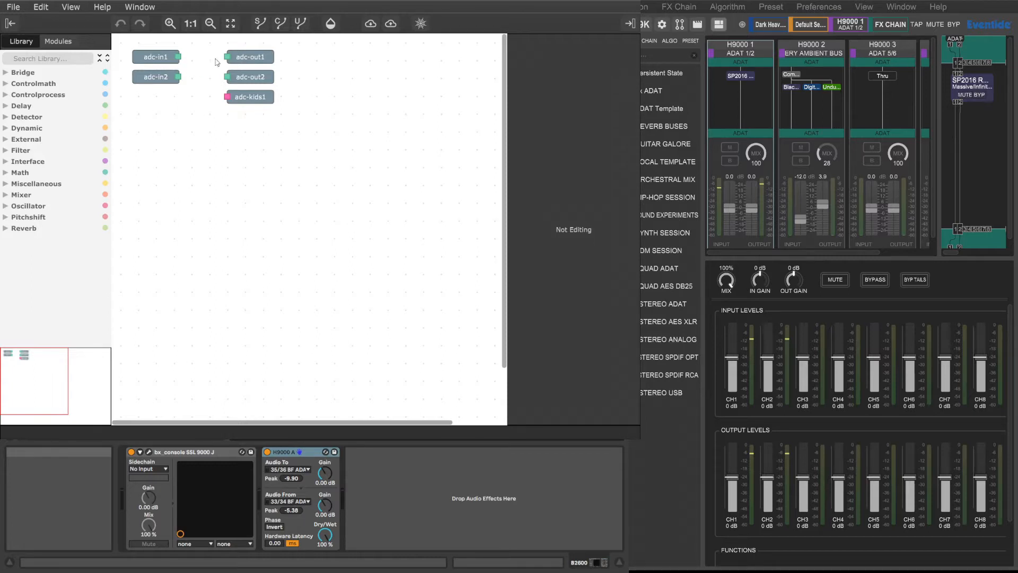
Step: Expand the library's Delay category and load the sync delay algorithm from the hardware's algorithm list
click(12, 106)
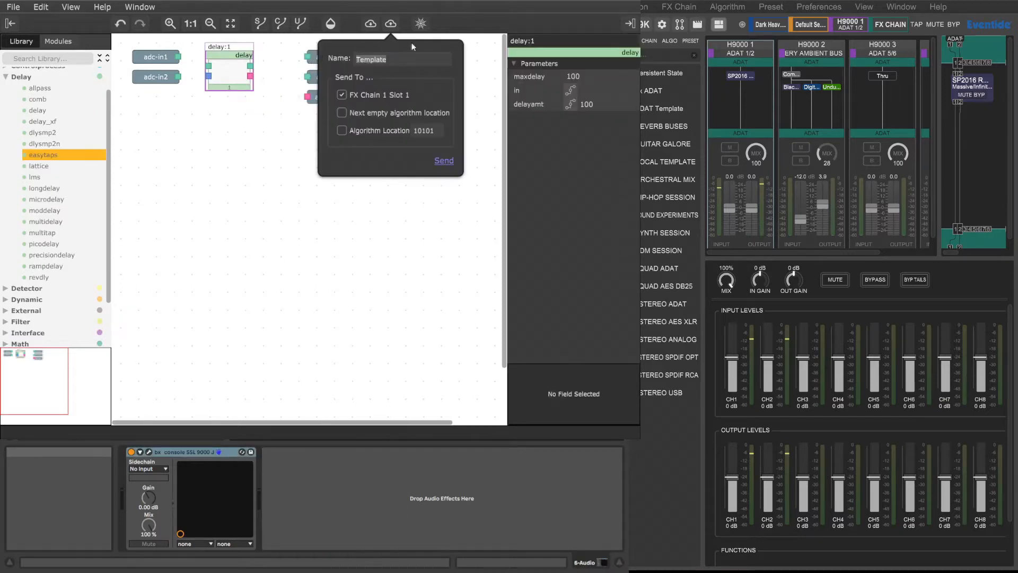
click(373, 24)
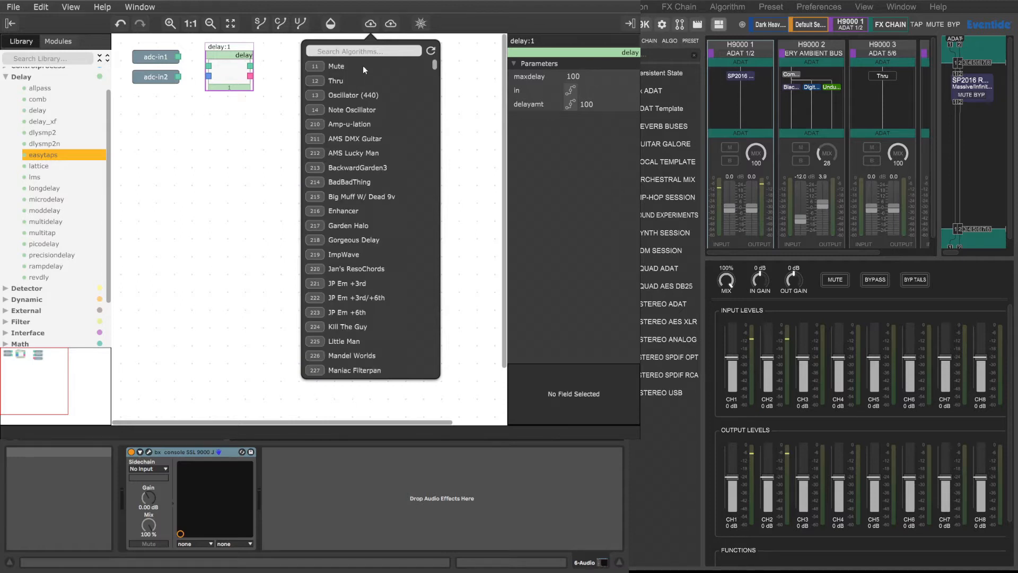
click(368, 51)
text(sync delat)
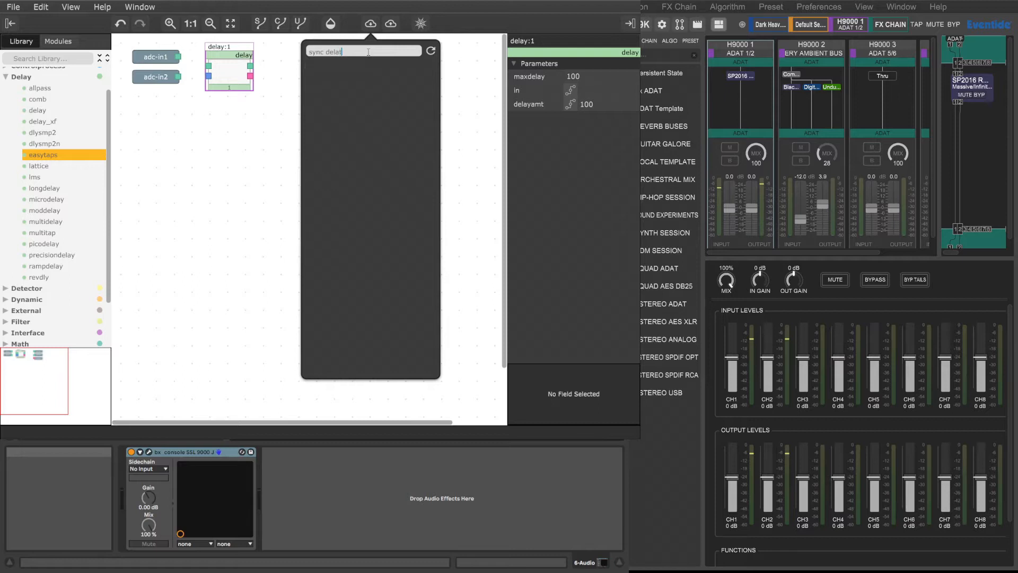
key(BackSpace)
click(369, 67)
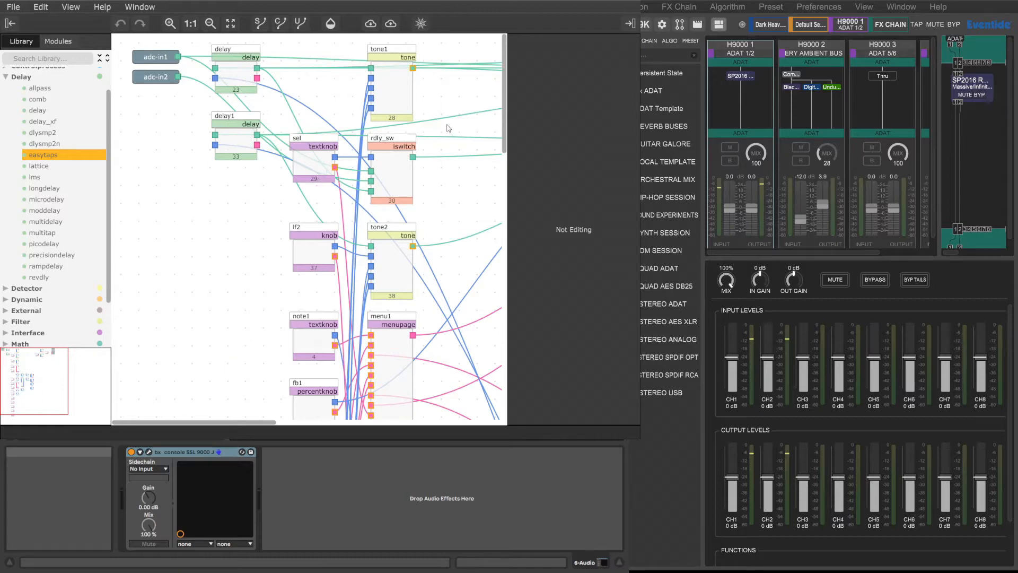
Step: Examine the first delay module's parameters and follow the patch's connections across its table, multiply, midiclock and smoothing modules
click(235, 75)
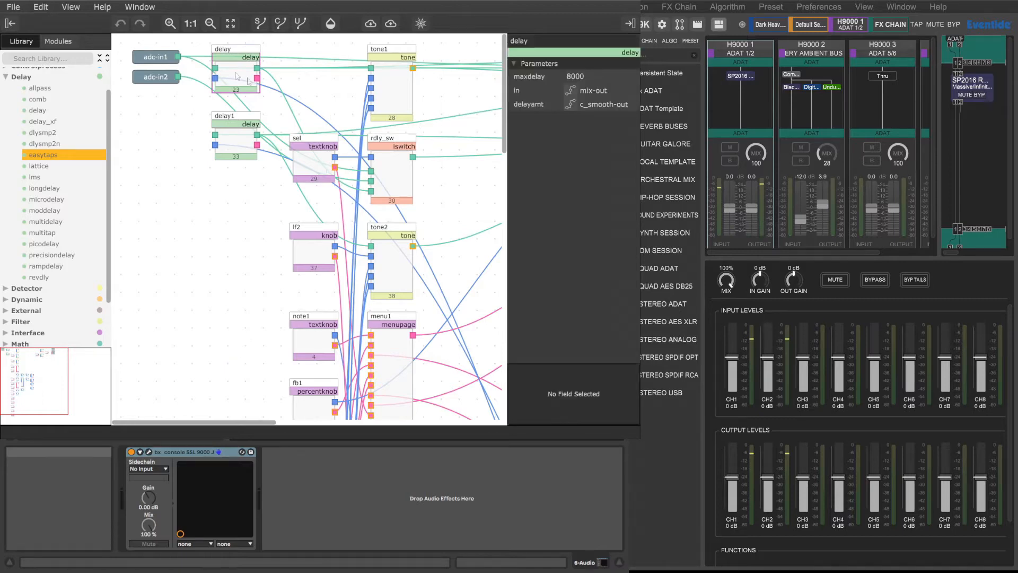
scroll(417, 141, down, 15)
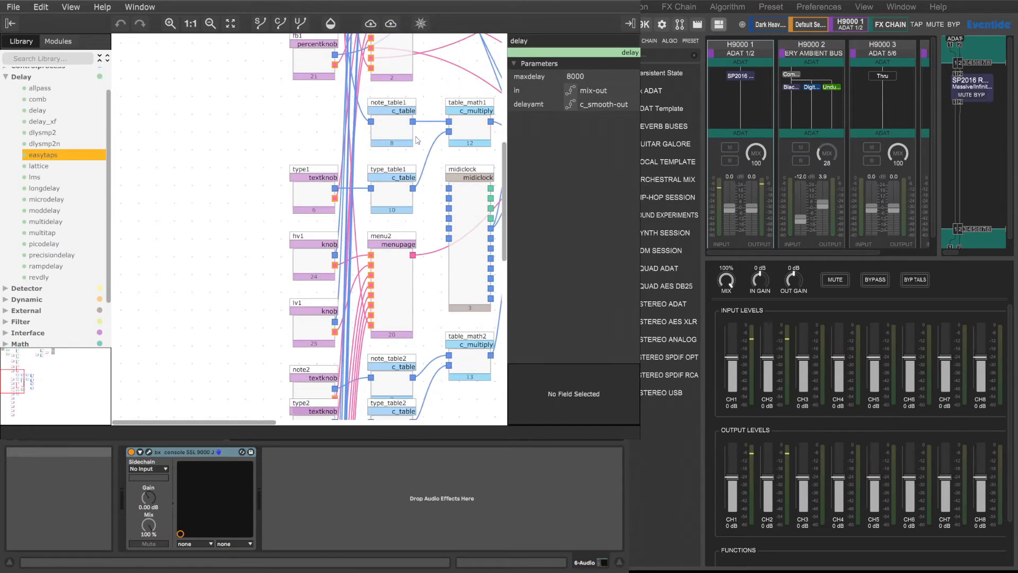
scroll(417, 141, down, 5)
drag(267, 422, 377, 427)
scroll(369, 382, up, 4)
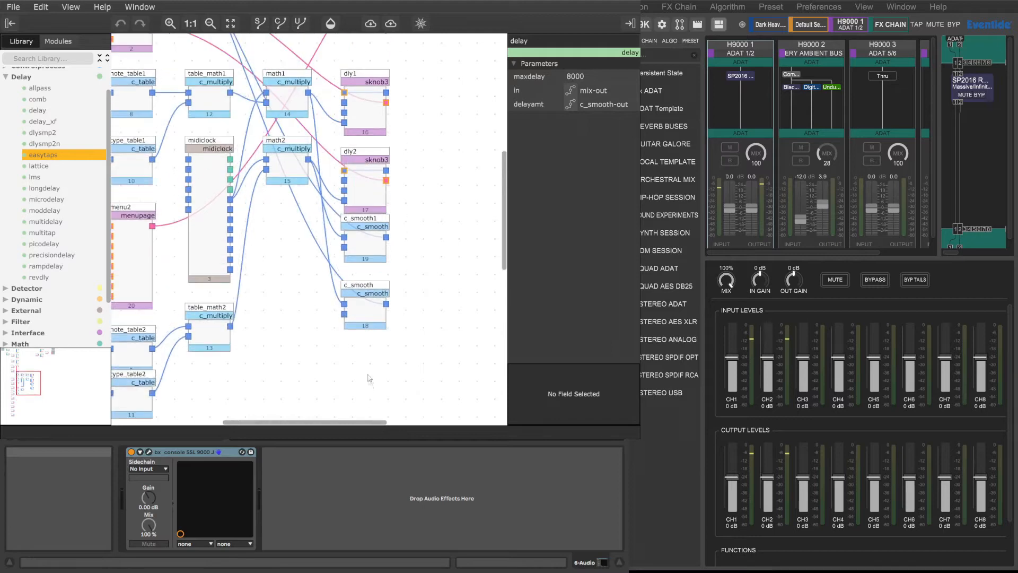
scroll(369, 379, up, 5)
drag(317, 423, 258, 425)
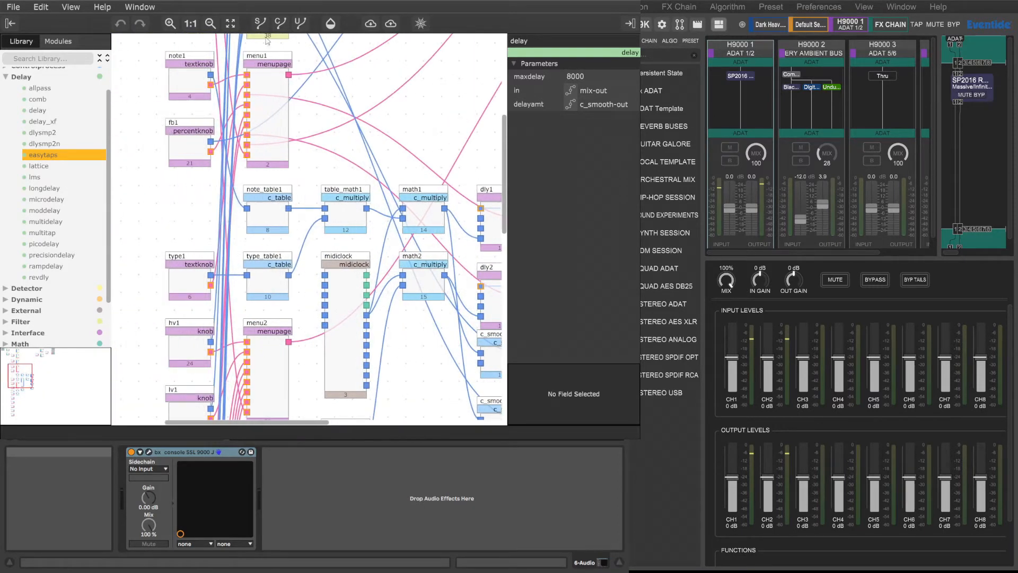
Step: Inspect the parameters of the menu1, note1, fb1 and math1 modules
click(276, 95)
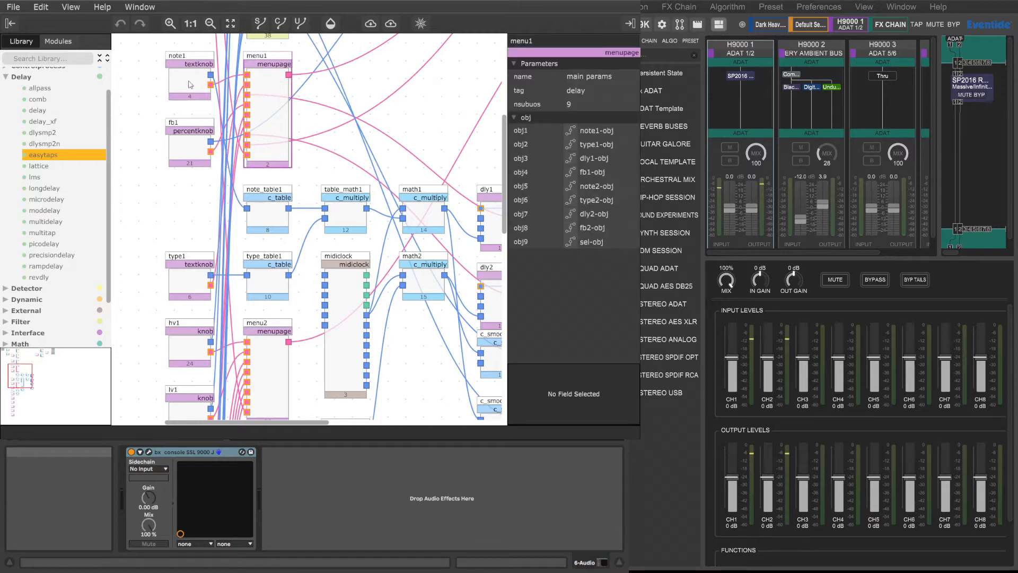
click(181, 86)
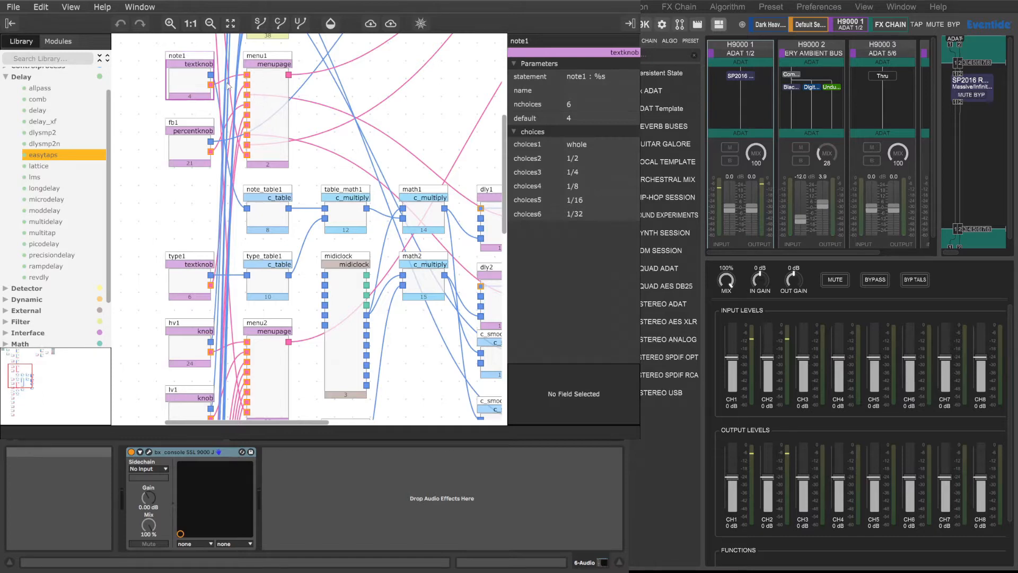
click(193, 149)
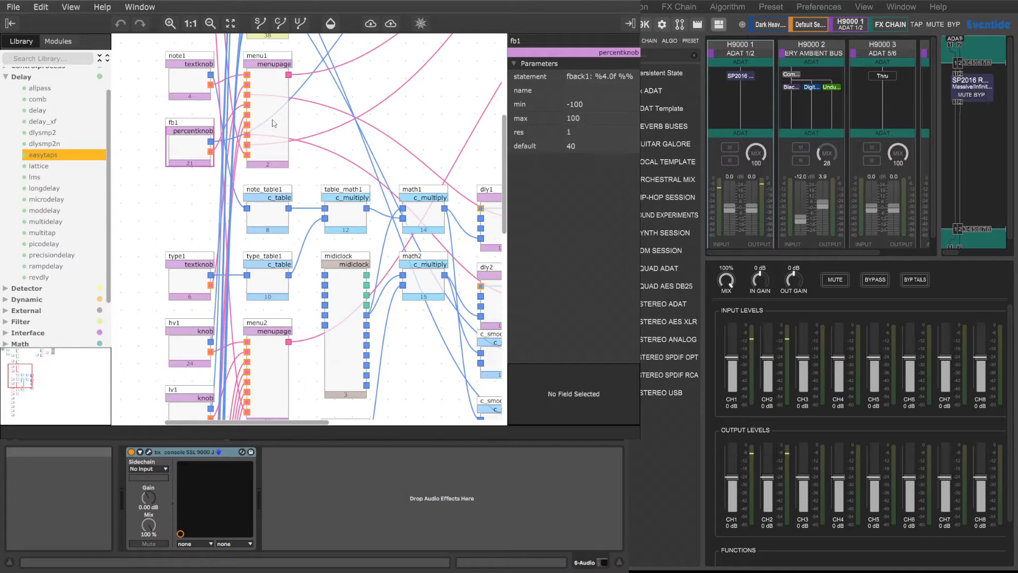
scroll(272, 127, up, 5)
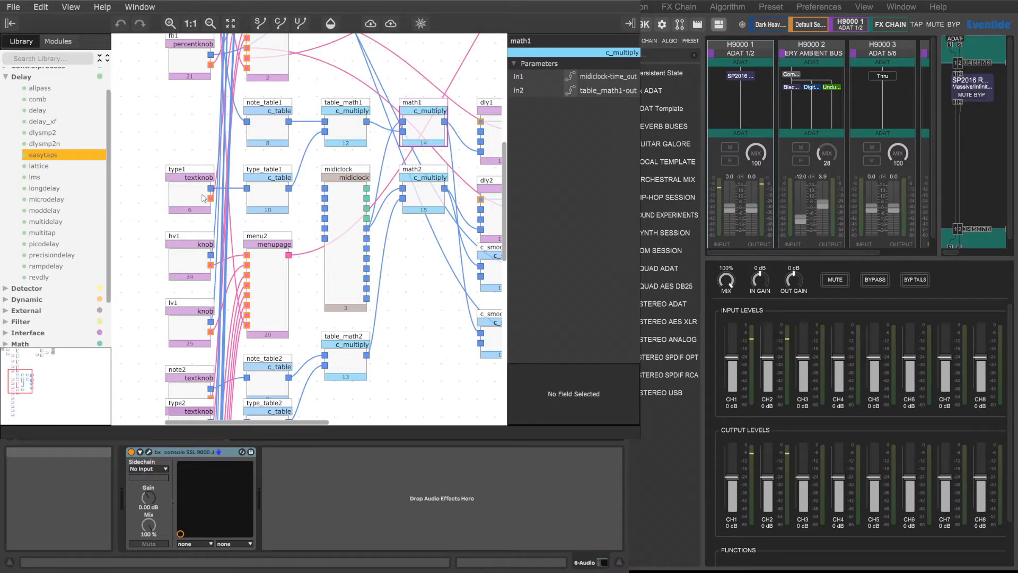
scroll(243, 172, up, 5)
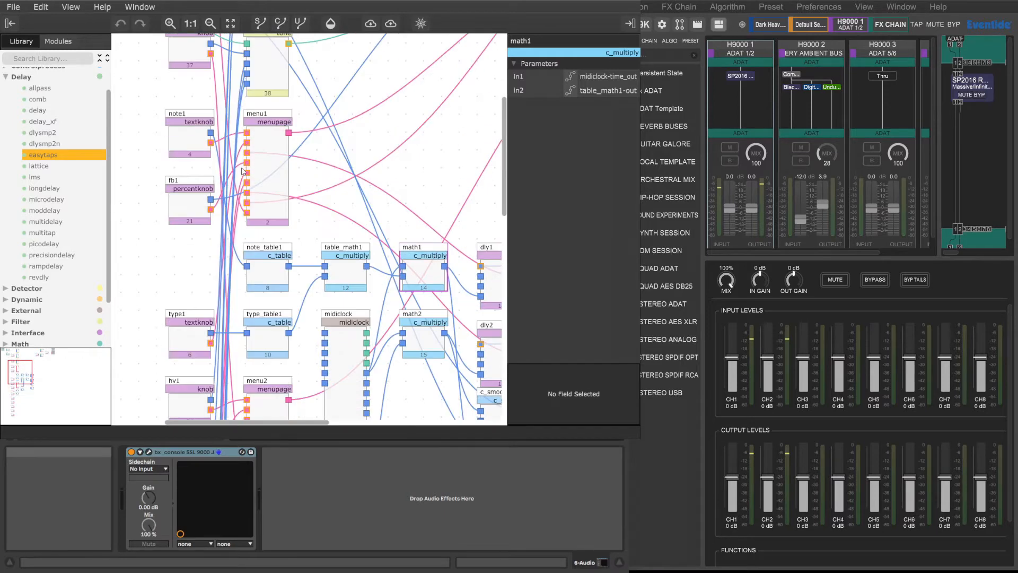
scroll(297, 210, up, 7)
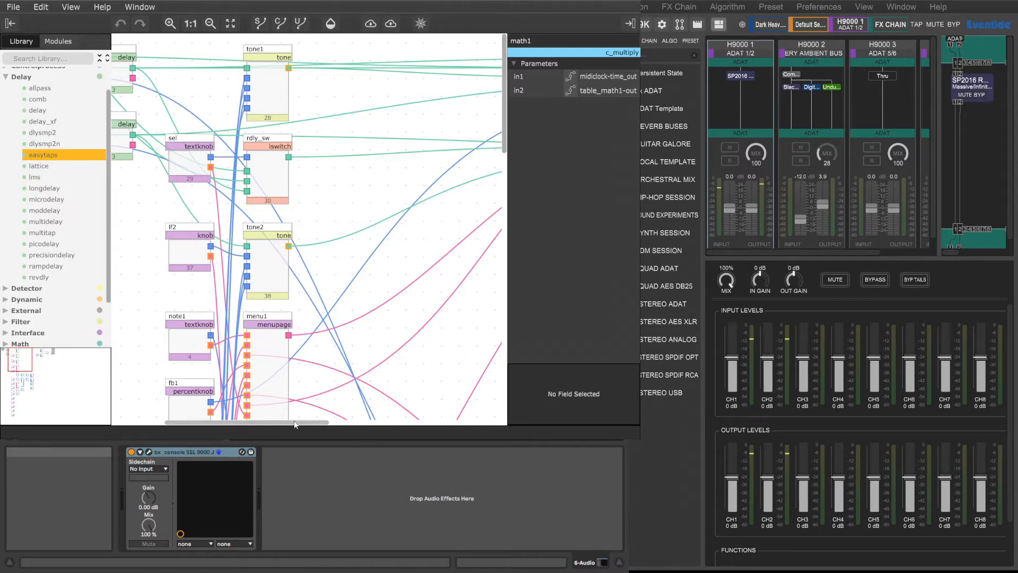
drag(298, 423, 222, 423)
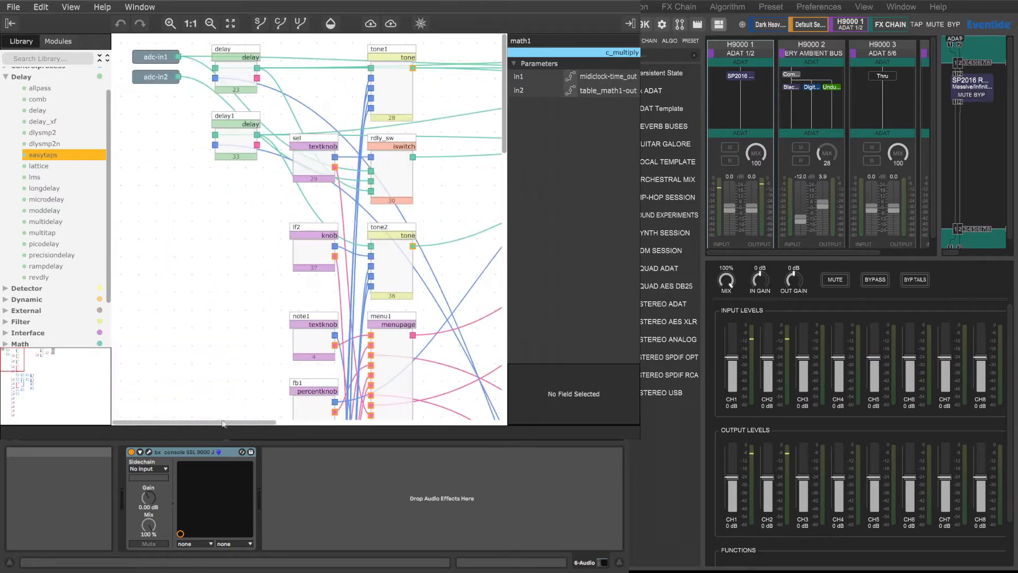
Step: Inspect the parameters of the delay, sel and tone1 modules near the patch's audio inputs
click(233, 54)
scroll(335, 178, down, 3)
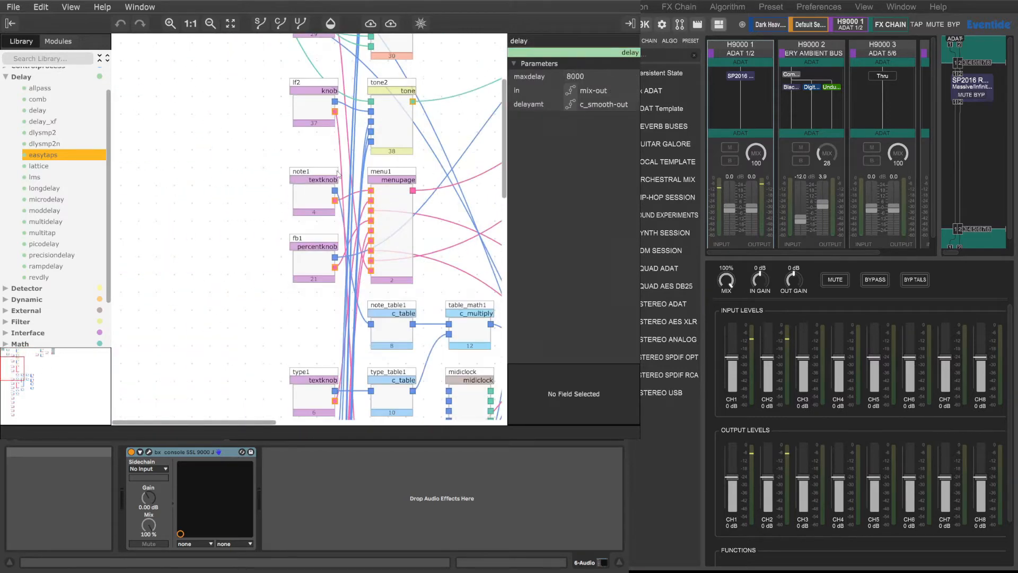
scroll(338, 173, up, 3)
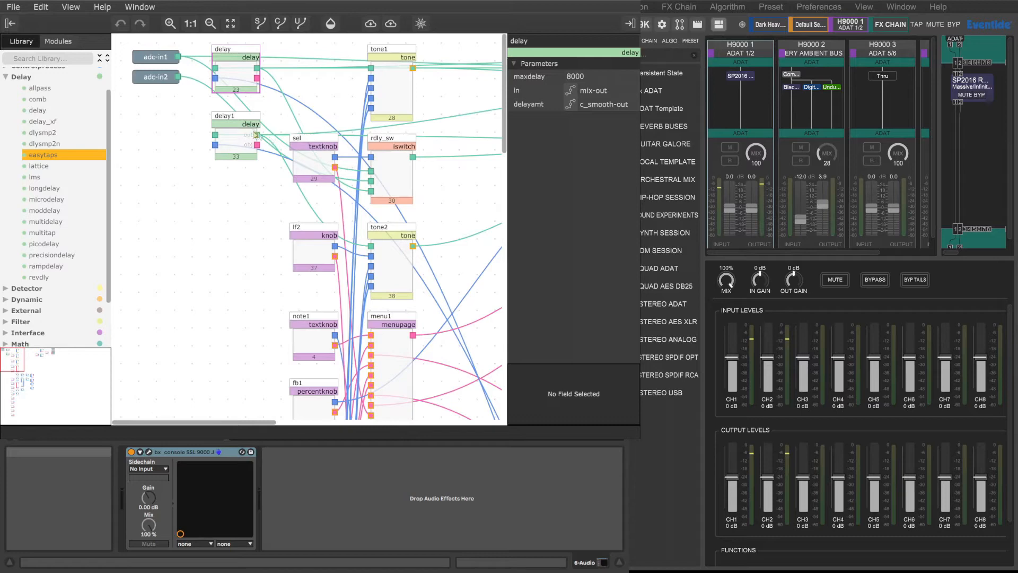
click(319, 167)
drag(393, 89, 395, 95)
scroll(447, 237, down, 5)
scroll(447, 238, up, 5)
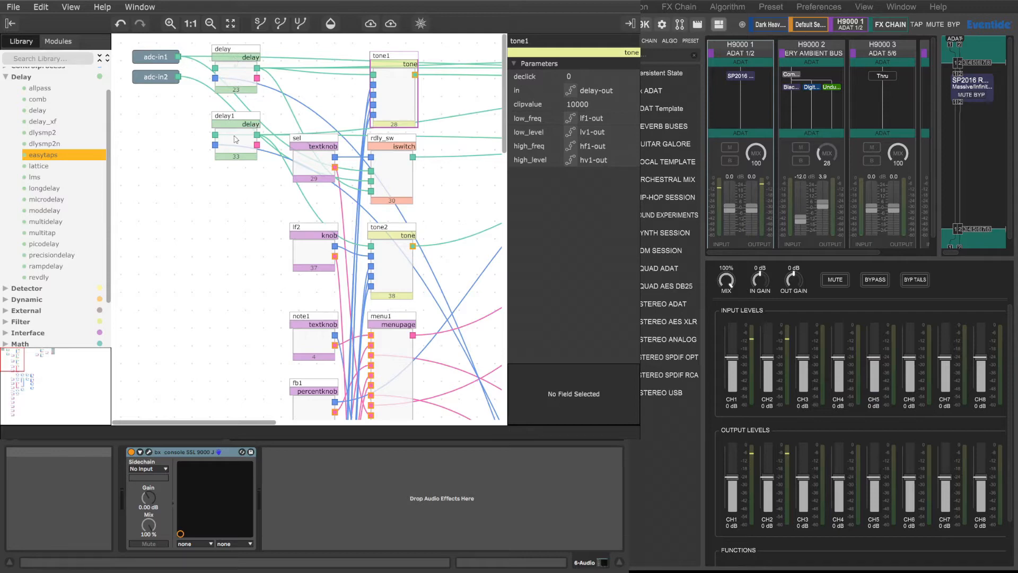
Step: Examine the tone control knobs, the second delay's note and type modules, and the midiclock module's parameters
scroll(320, 85, down, 1)
scroll(320, 85, down, 15)
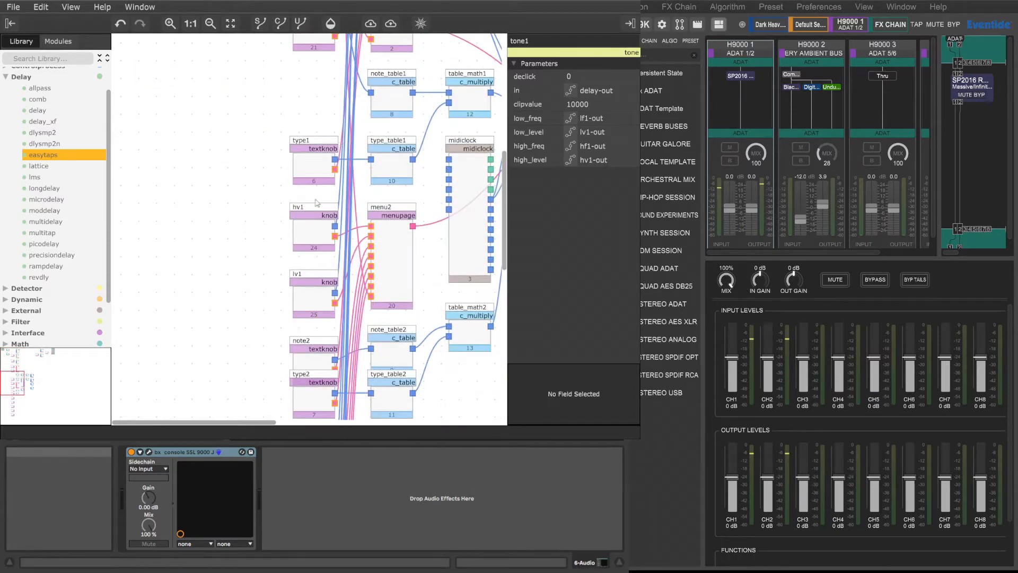
scroll(325, 235, down, 8)
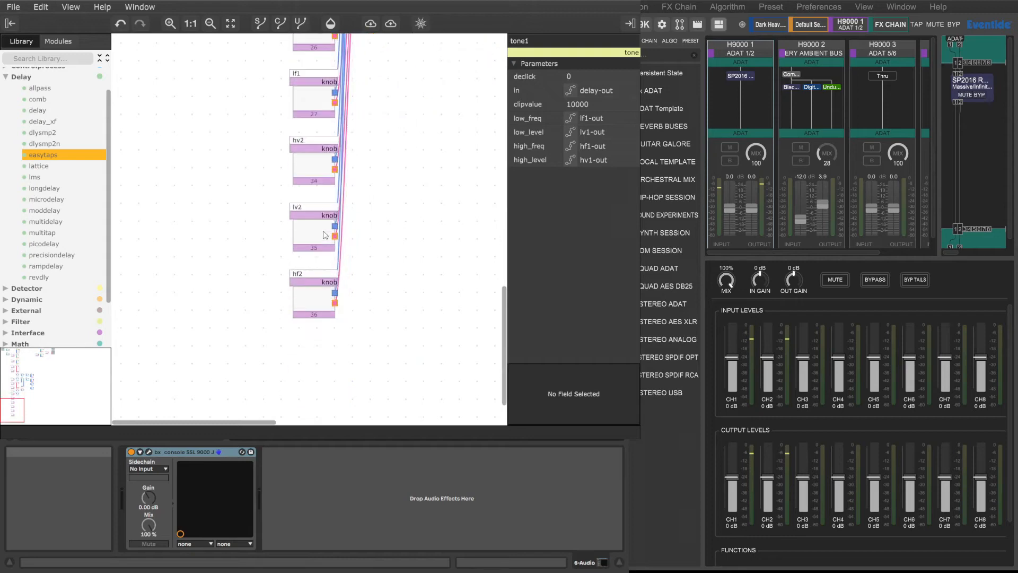
scroll(400, 269, up, 10)
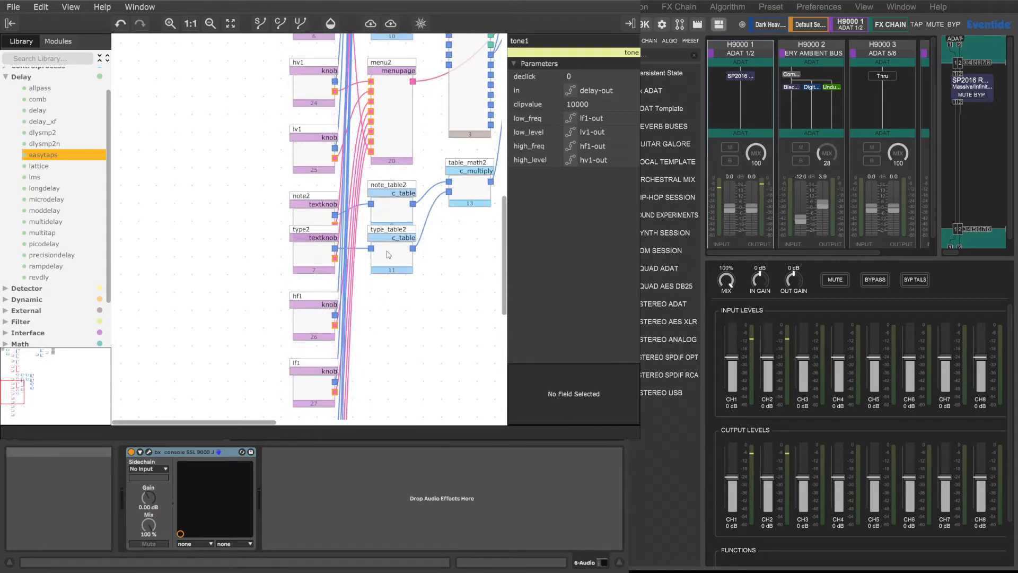
scroll(390, 254, up, 10)
scroll(318, 318, right, 3)
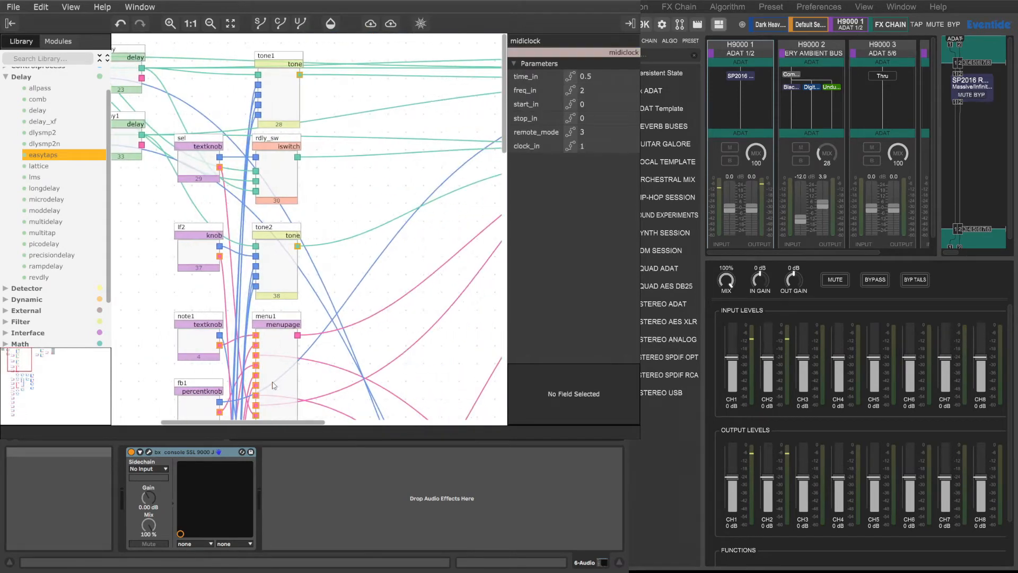
scroll(274, 386, right, 3)
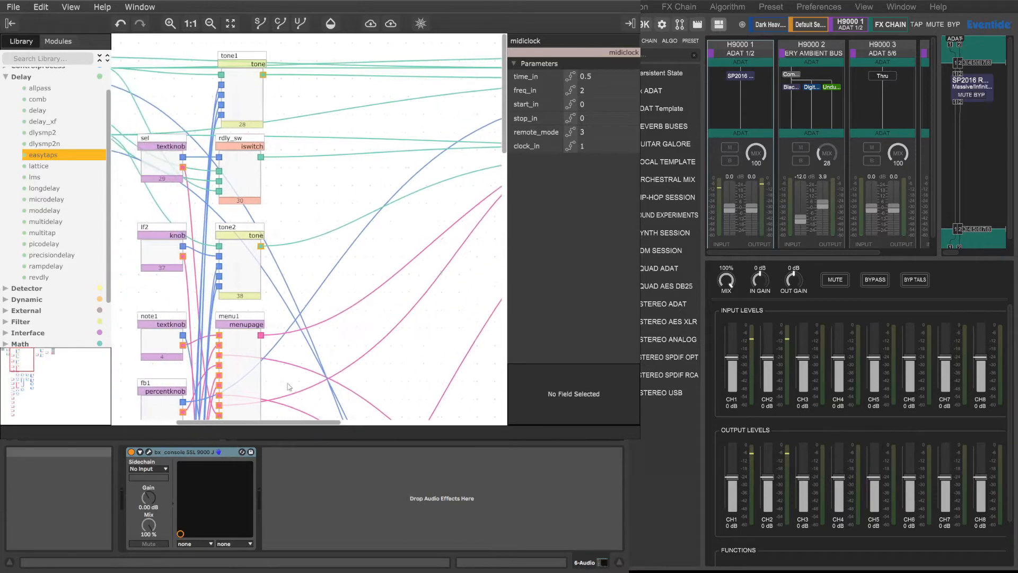
scroll(278, 386, left, 5)
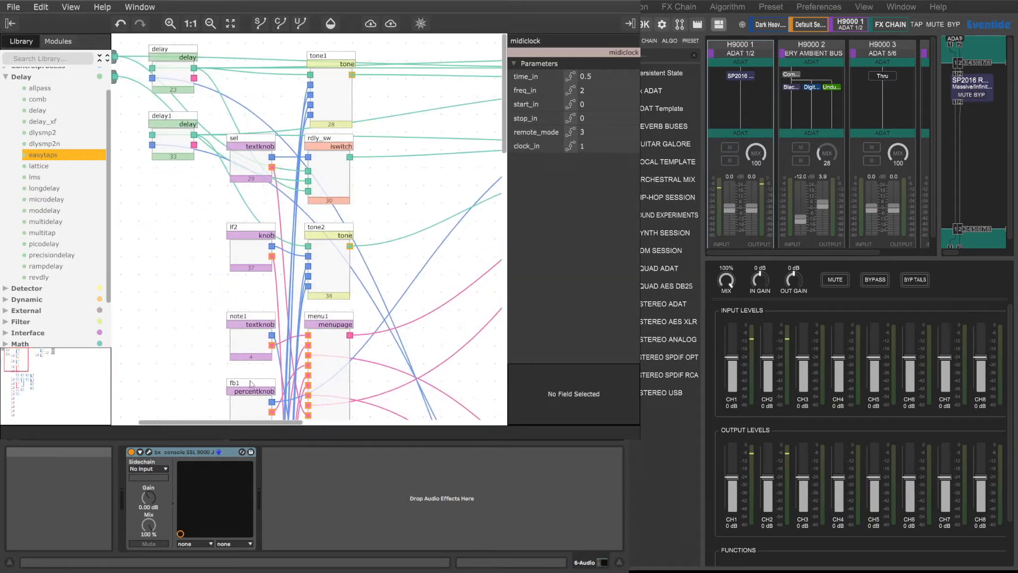
mouse_move(251, 381)
mouse_down()
mouse_move(409, 374)
mouse_move(247, 371)
mouse_up()
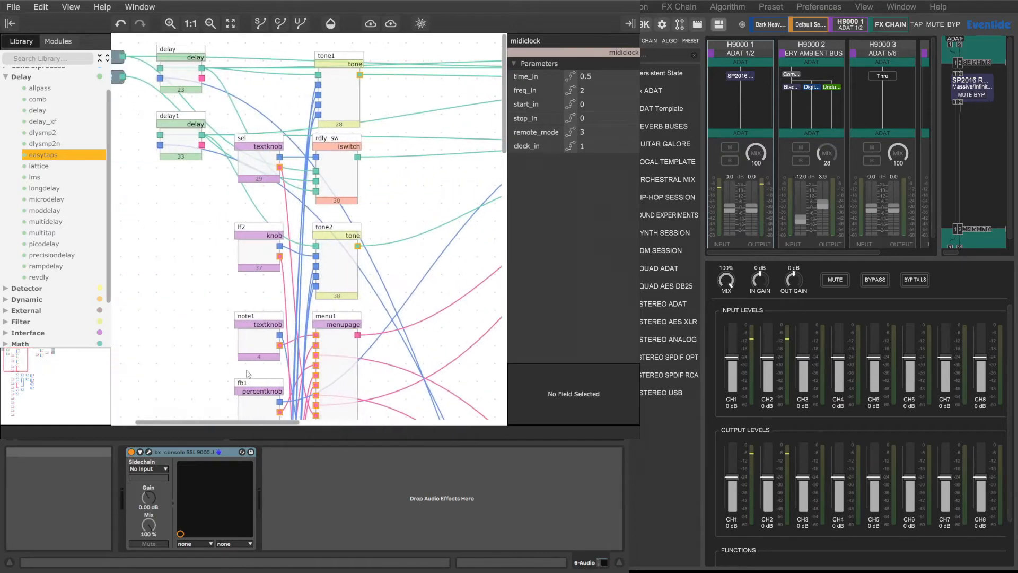
scroll(245, 371, left, 2)
scroll(243, 367, left, 3)
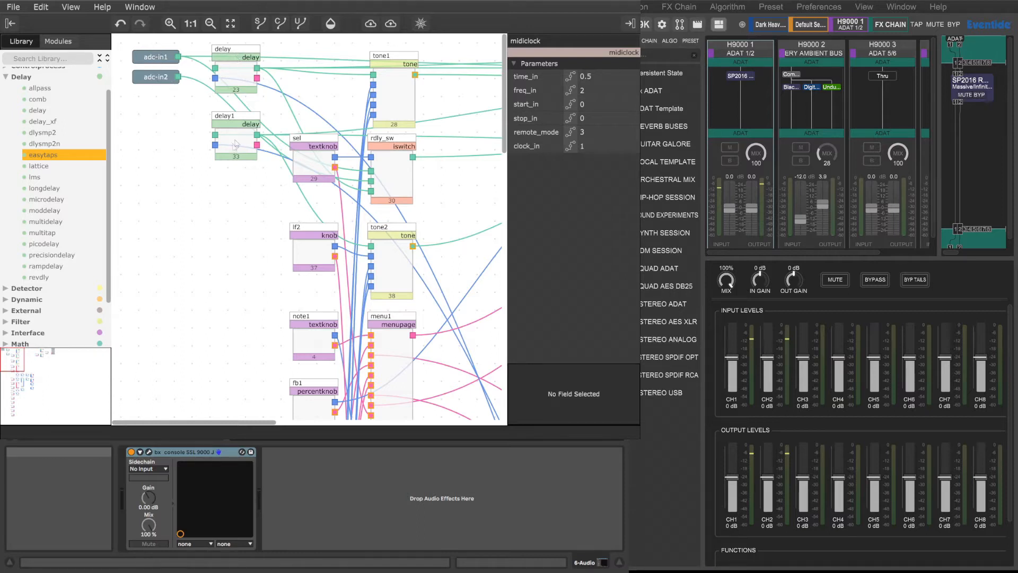
Step: Hide the user-object and control connections, leaving only the audio connections displayed in the patch
drag(260, 422, 289, 428)
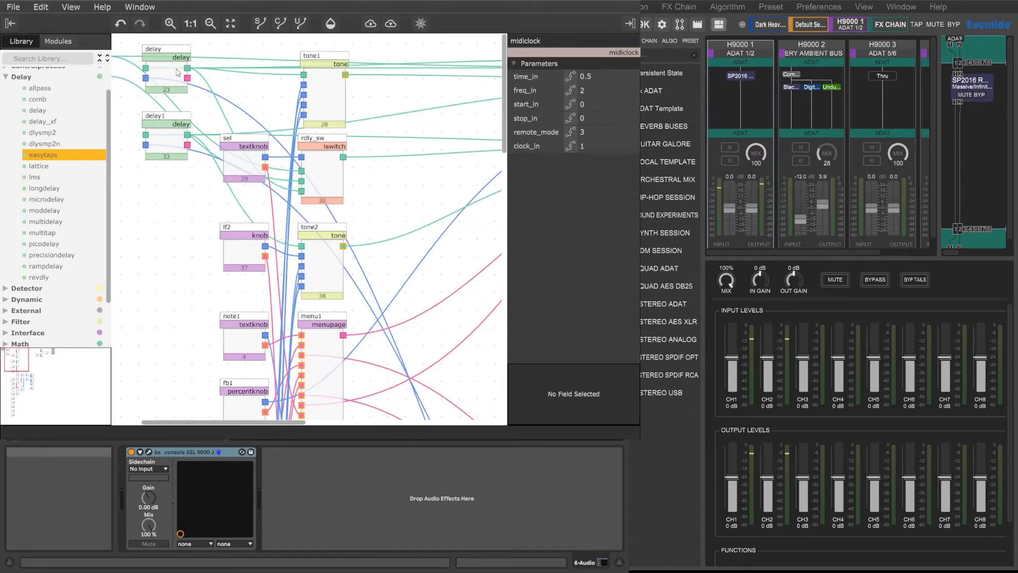
click(300, 23)
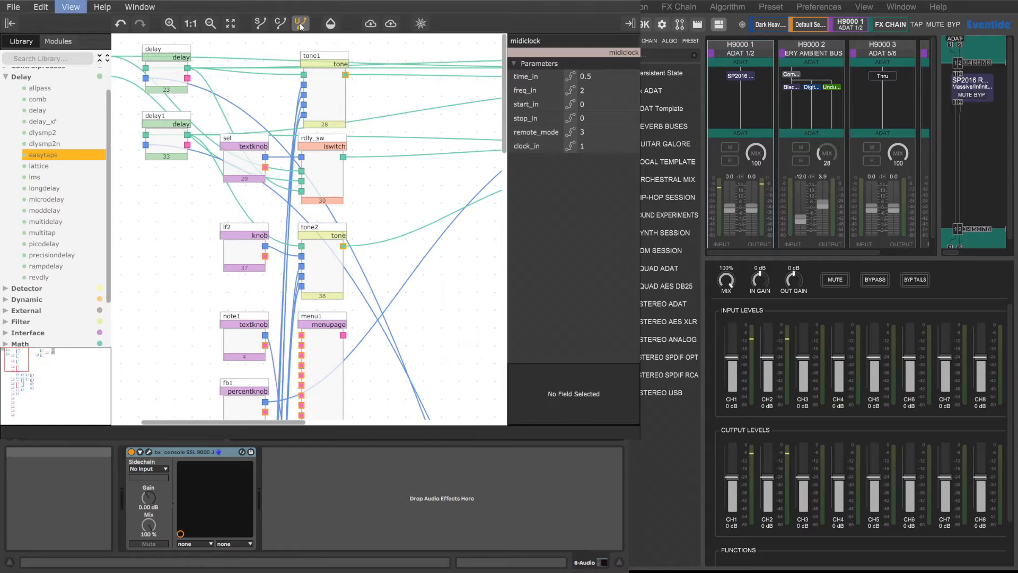
click(281, 23)
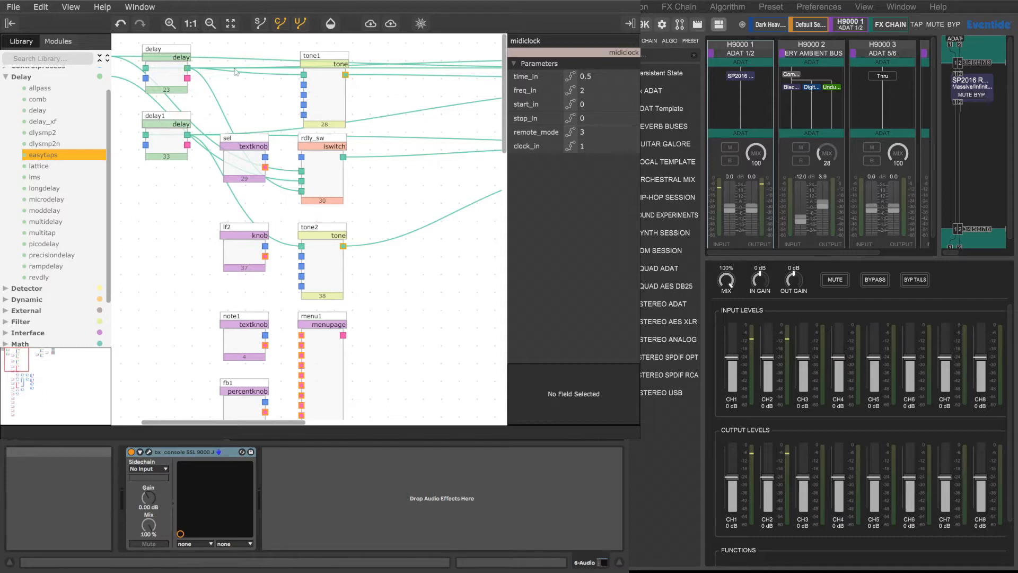
Step: Reposition the delay module above delay1, place sel below delay1, and move tone1 above and to the right of rdly_sw
drag(170, 56, 171, 78)
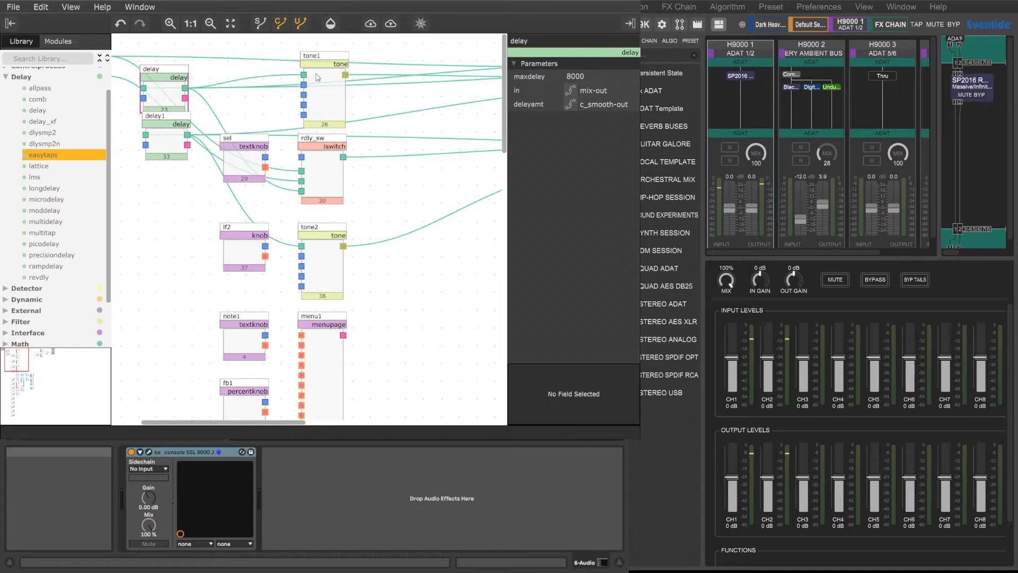
click(320, 61)
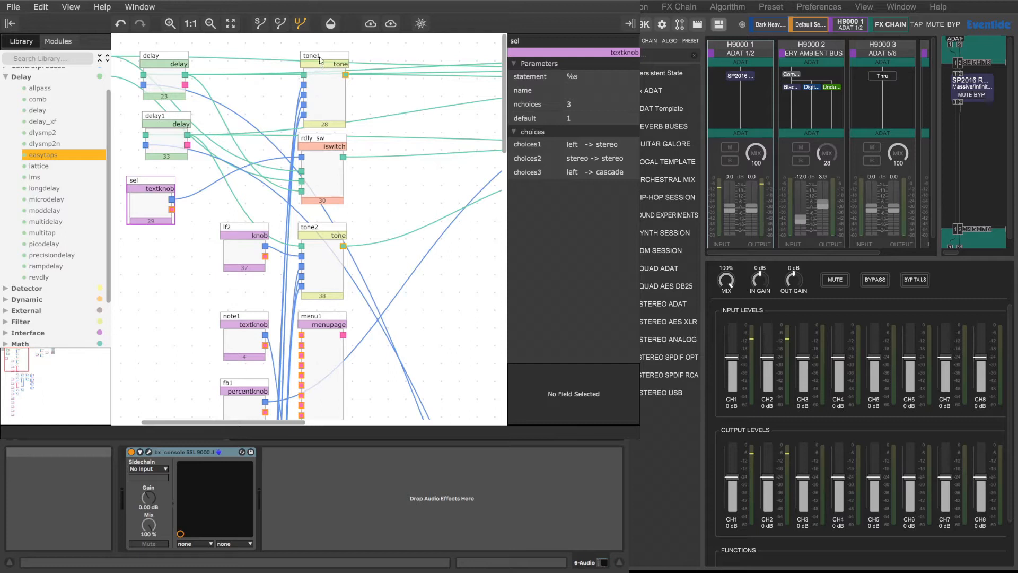
drag(329, 56, 404, 95)
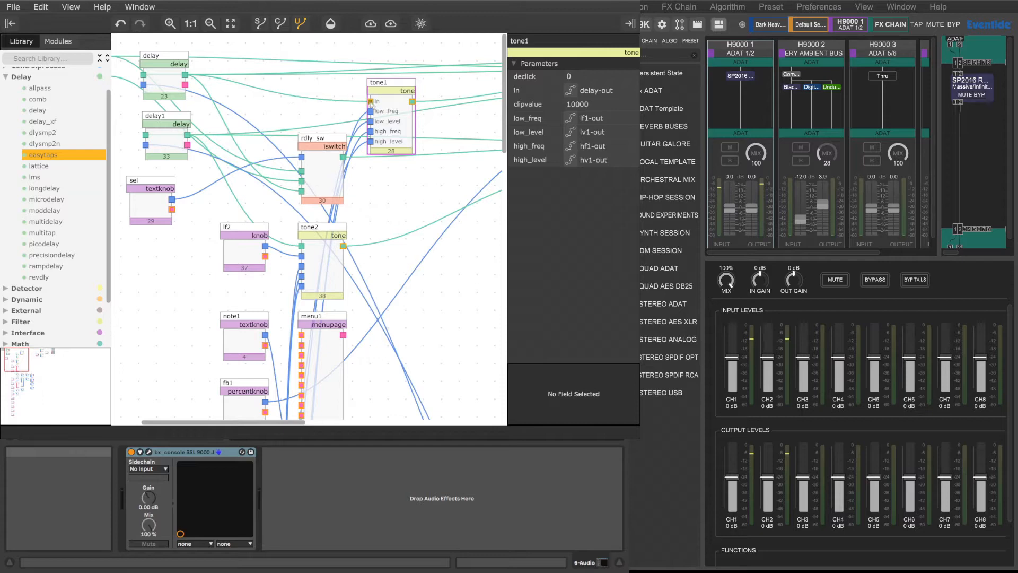
click(335, 103)
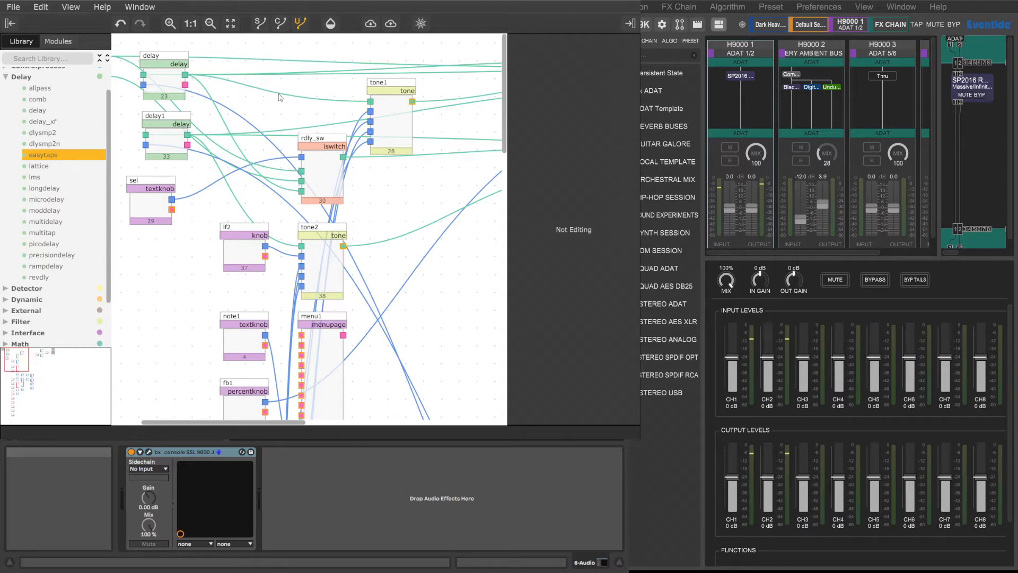
Step: Disconnect the audio inputs of tone1 and tone2 and the in2 inputs of mix and mix1
double_click(316, 102)
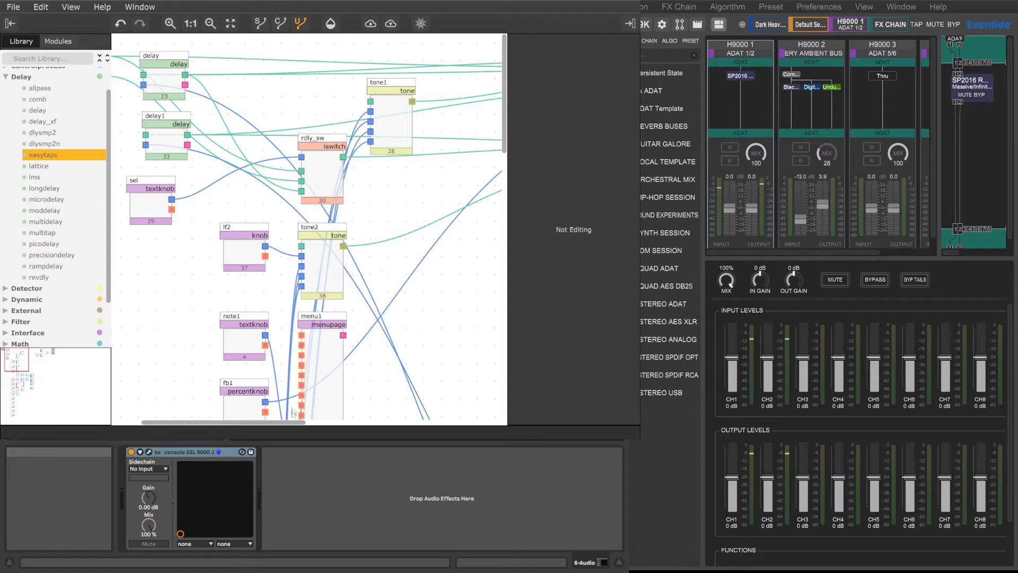
drag(296, 427, 430, 427)
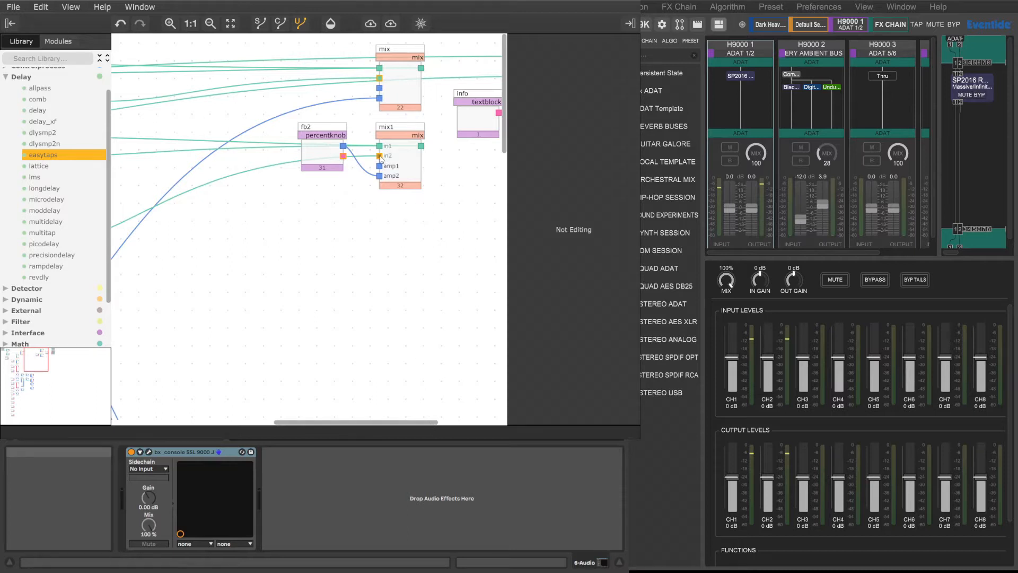
drag(379, 157, 365, 163)
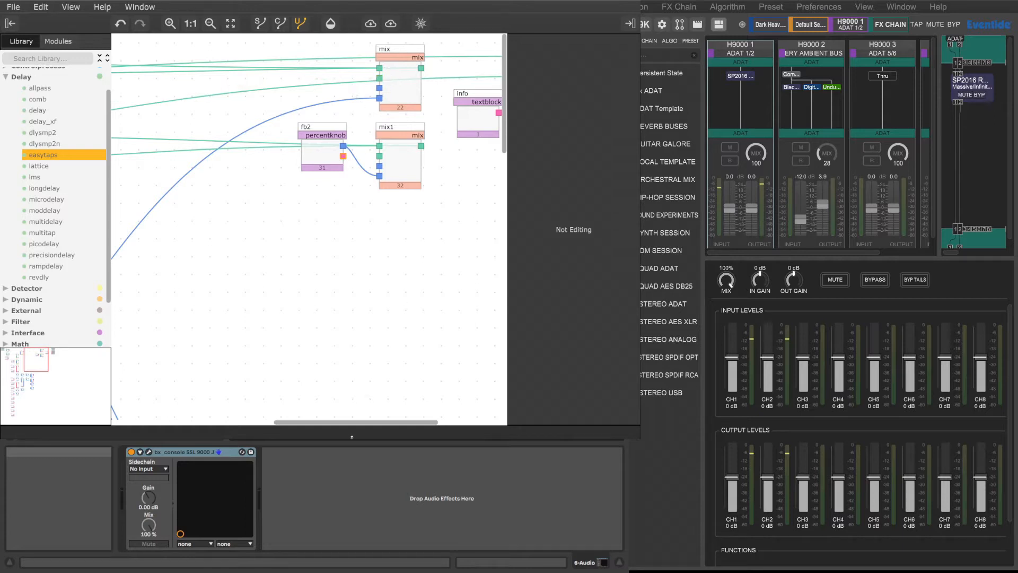
Step: Move tone1 into the empty area below and to the right of rdly_sw, and place tone2 directly beneath it
drag(367, 422, 250, 423)
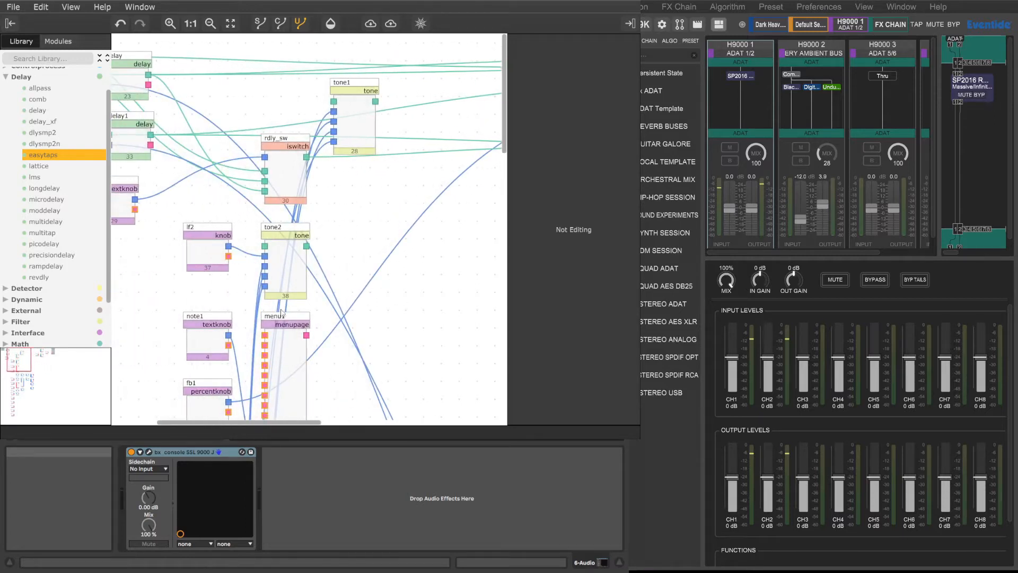
drag(363, 86, 460, 242)
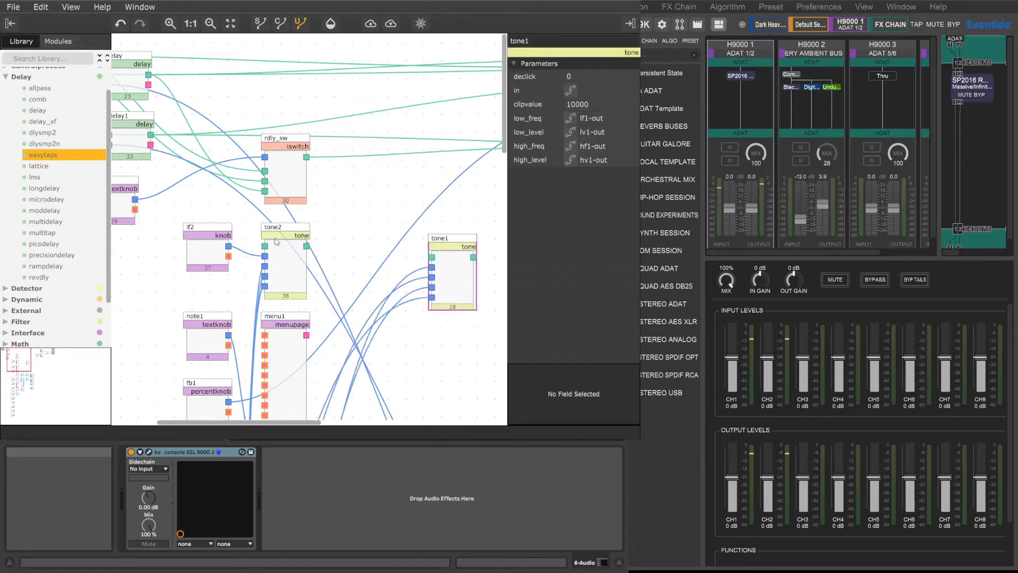
drag(286, 231, 454, 339)
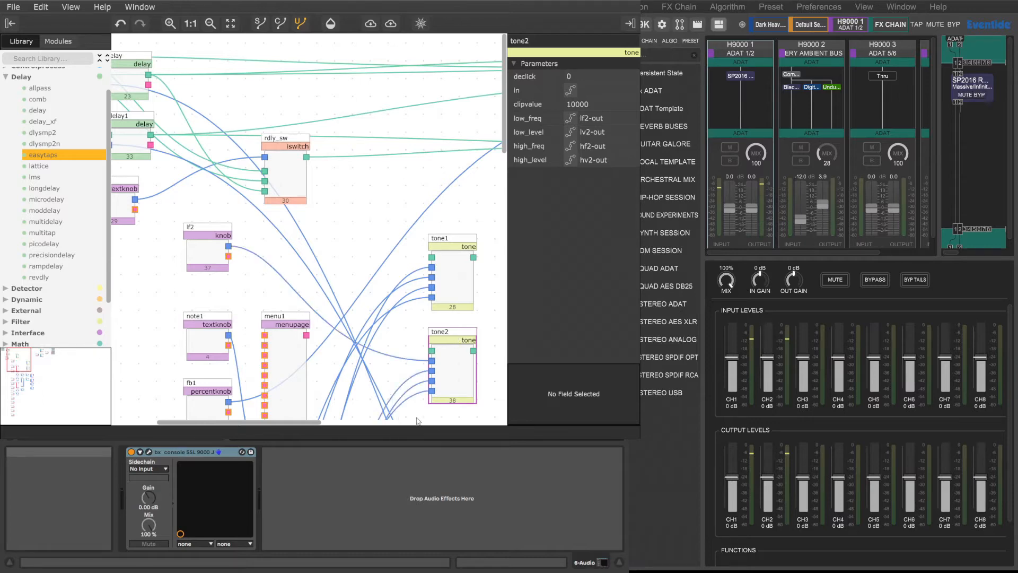
Step: Examine the table, multiply, midiclock, delay knob and smoothing modules beneath the tone modules
scroll(385, 390, right, 5)
scroll(377, 384, down, 4)
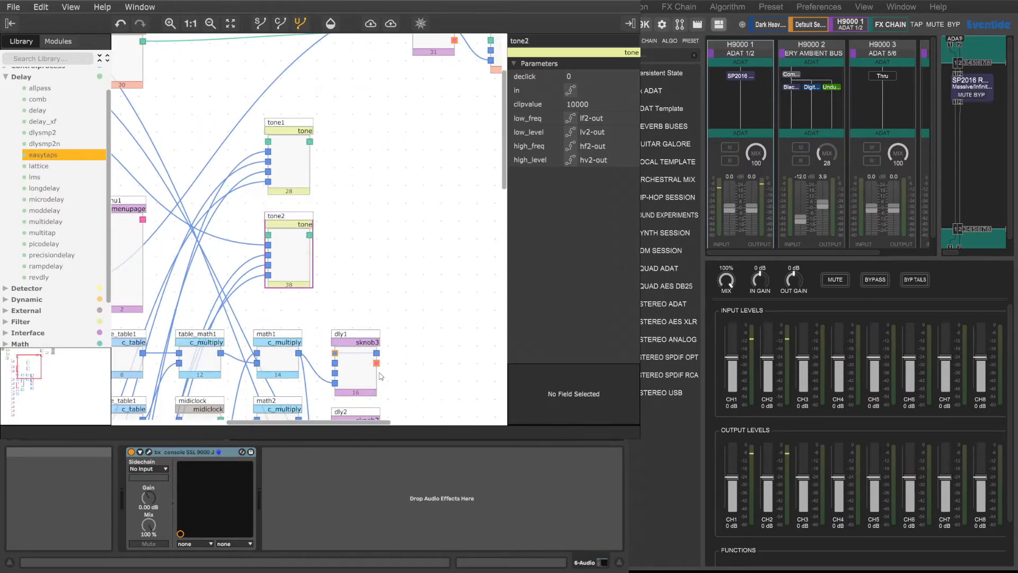
scroll(292, 362, down, 5)
scroll(293, 363, left, 3)
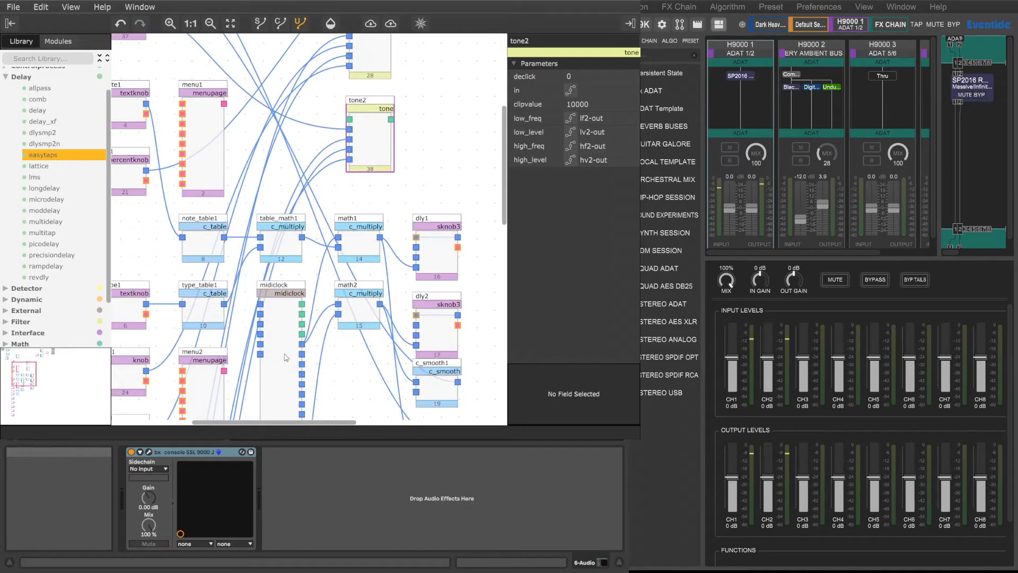
scroll(288, 361, down, 3)
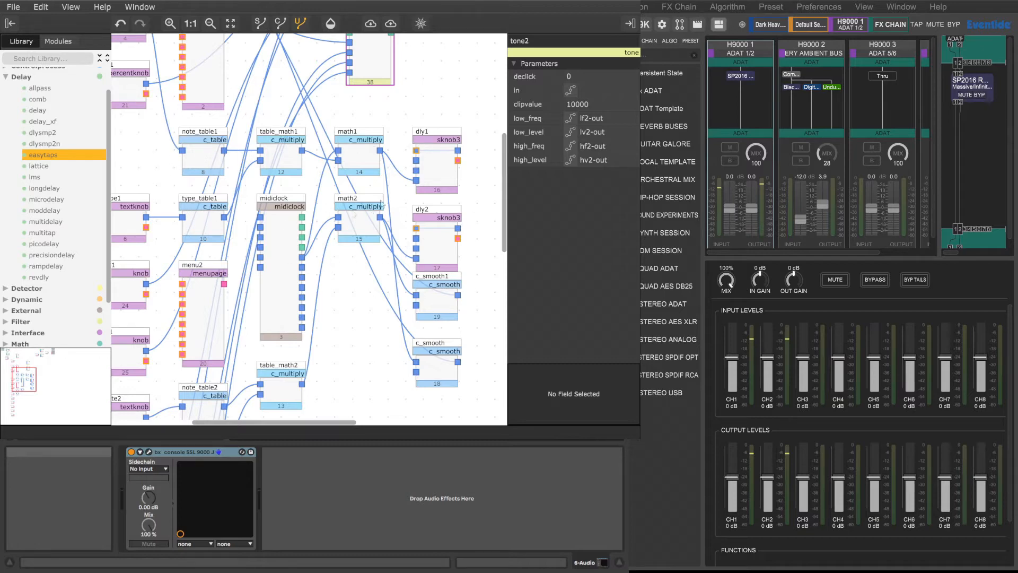
scroll(354, 293, up, 9)
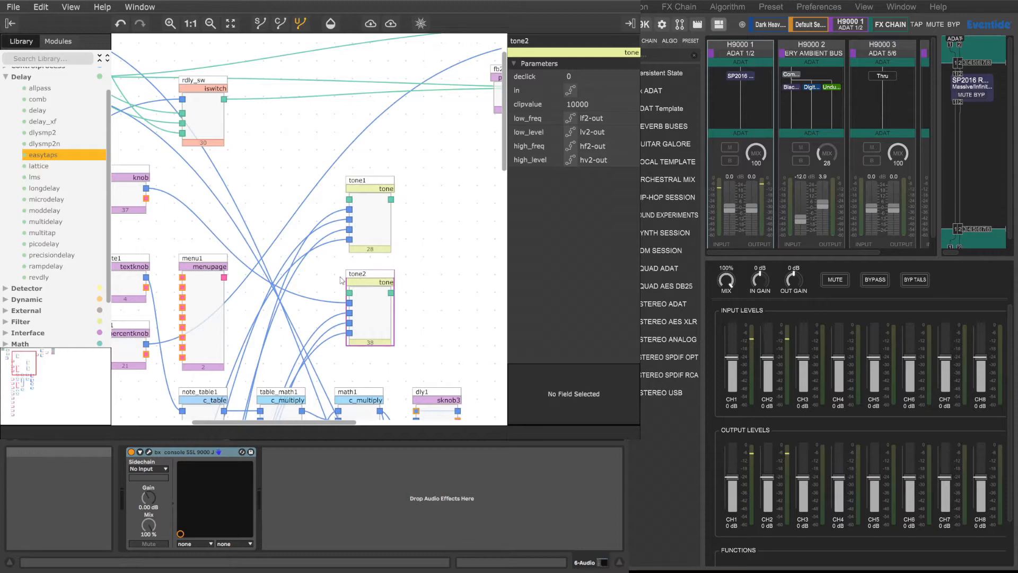
scroll(344, 246, up, 2)
Step: Move mix1 down below fb2 and place mix just above it, clear of the output connections
drag(302, 424, 447, 424)
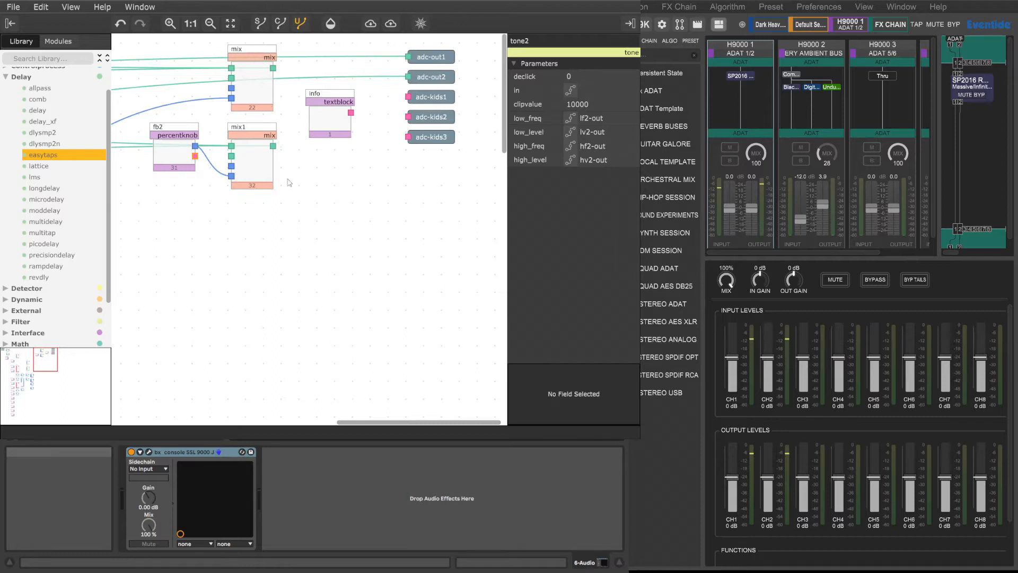
drag(363, 421, 294, 412)
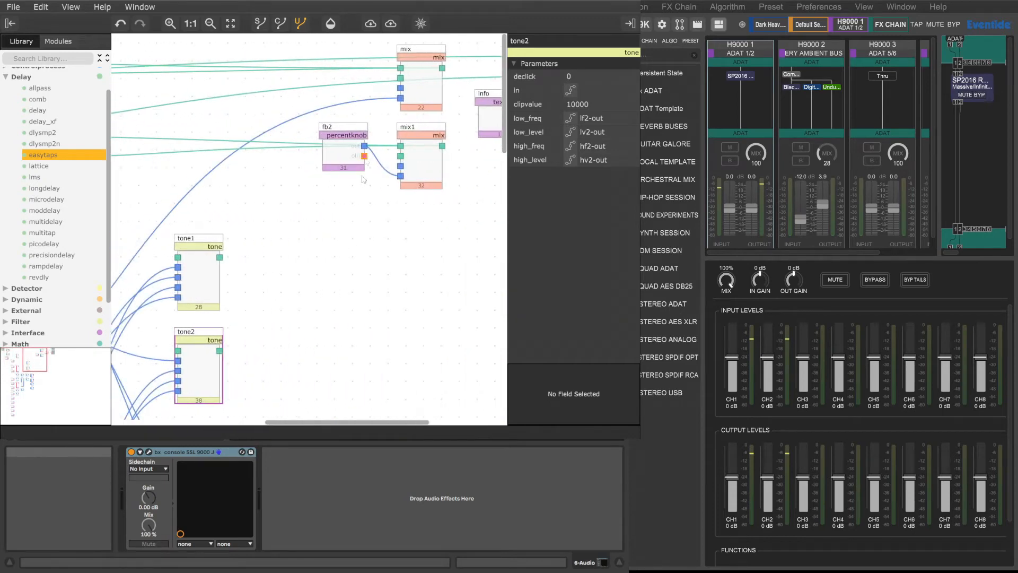
drag(430, 129, 434, 201)
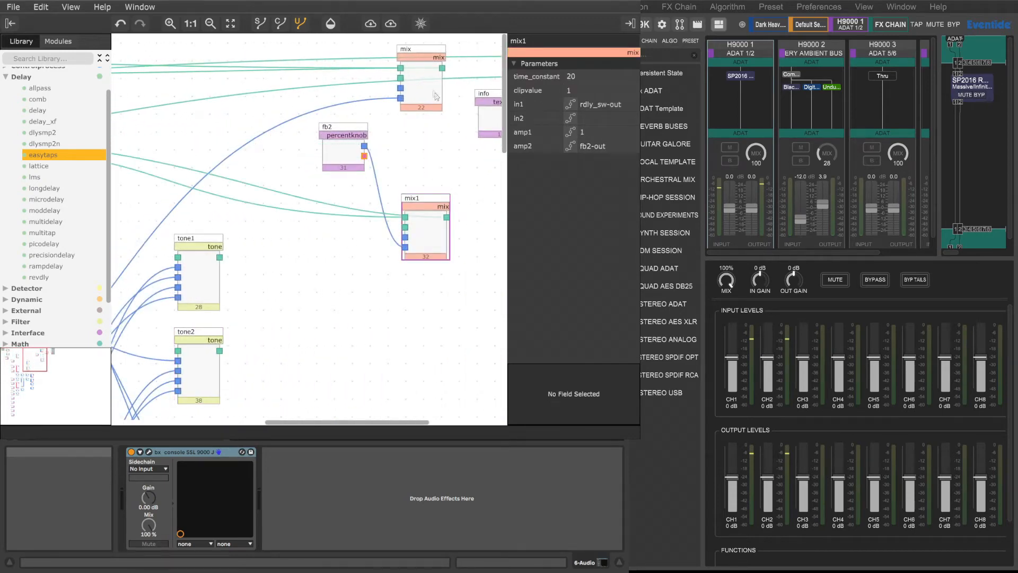
drag(419, 55, 424, 133)
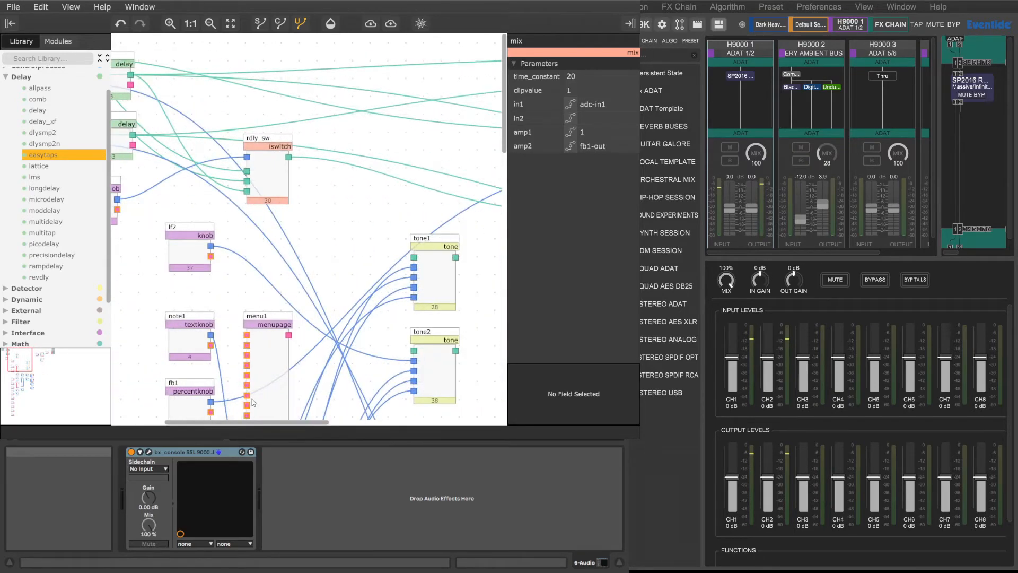
Step: Trace the audio connections from the adc inputs through the delays and rdly_sw to the mix modules and outputs
scroll(253, 403, right, 10)
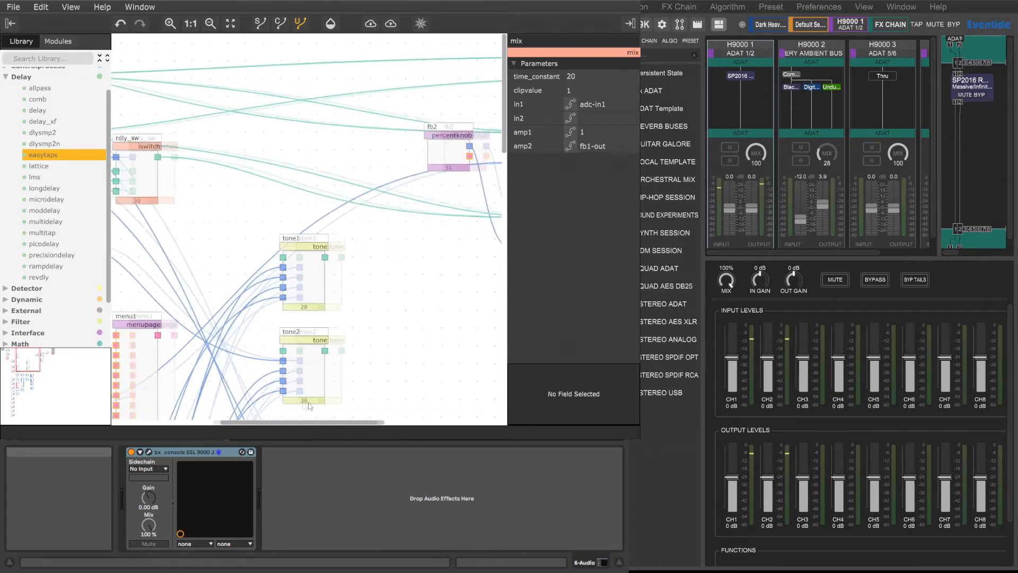
scroll(354, 407, left, 10)
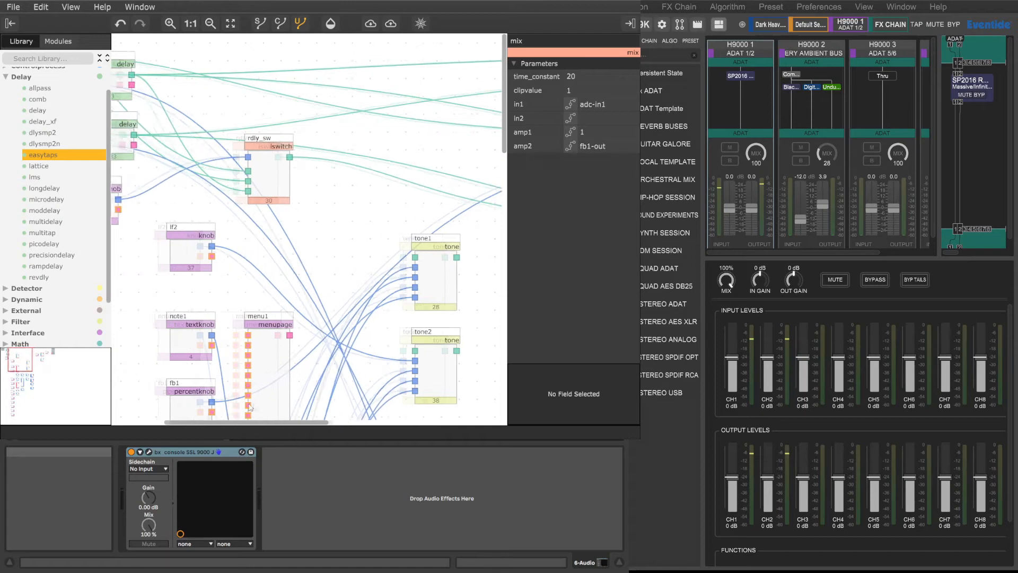
scroll(242, 407, left, 4)
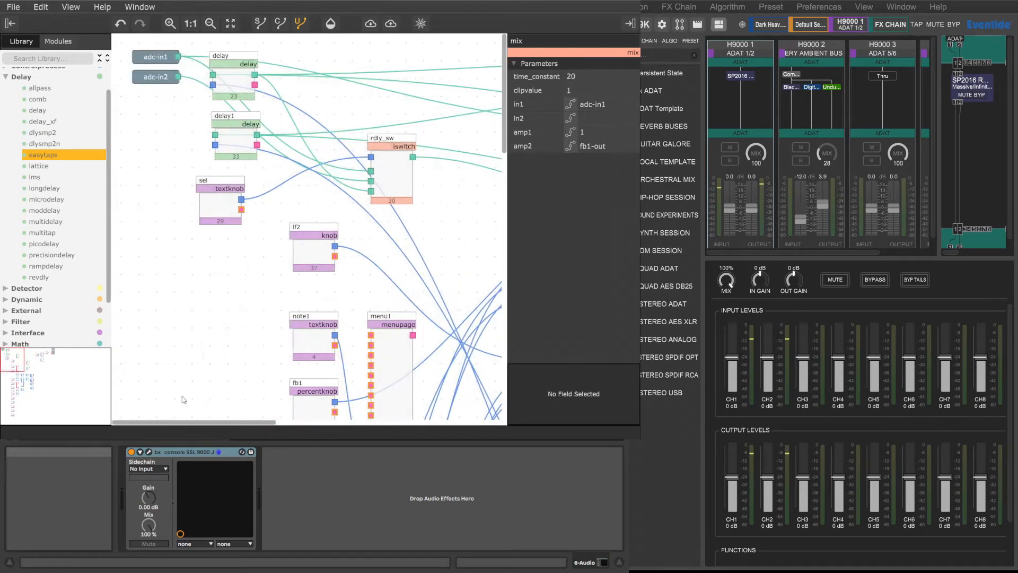
scroll(195, 399, right, 10)
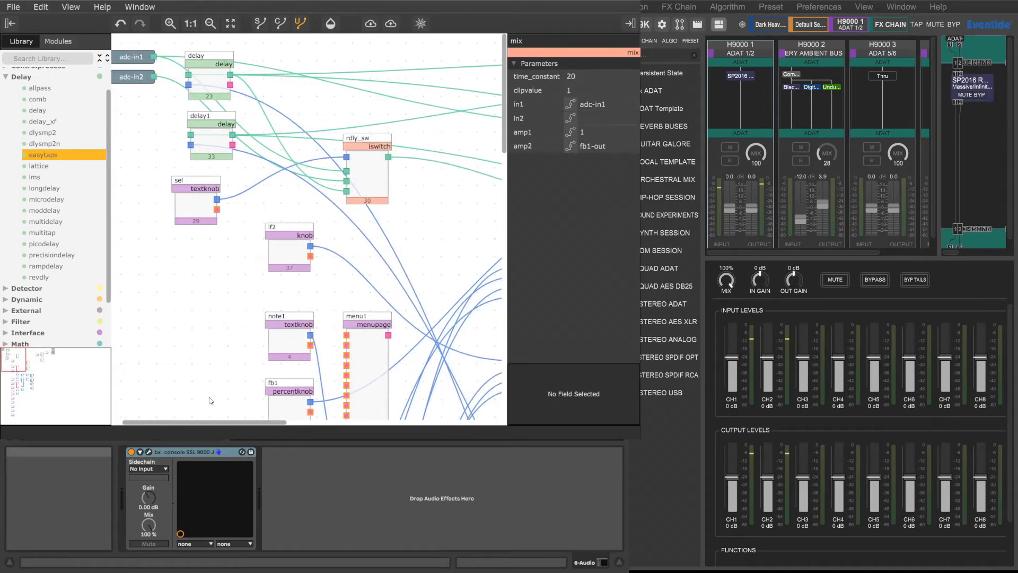
scroll(308, 404, right, 5)
scroll(355, 406, left, 15)
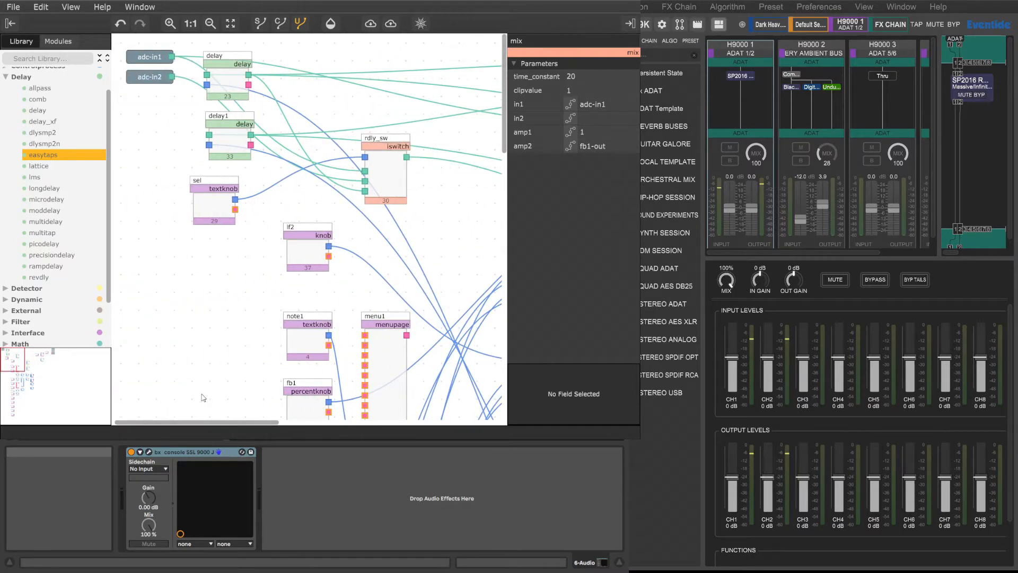
scroll(204, 398, right, 15)
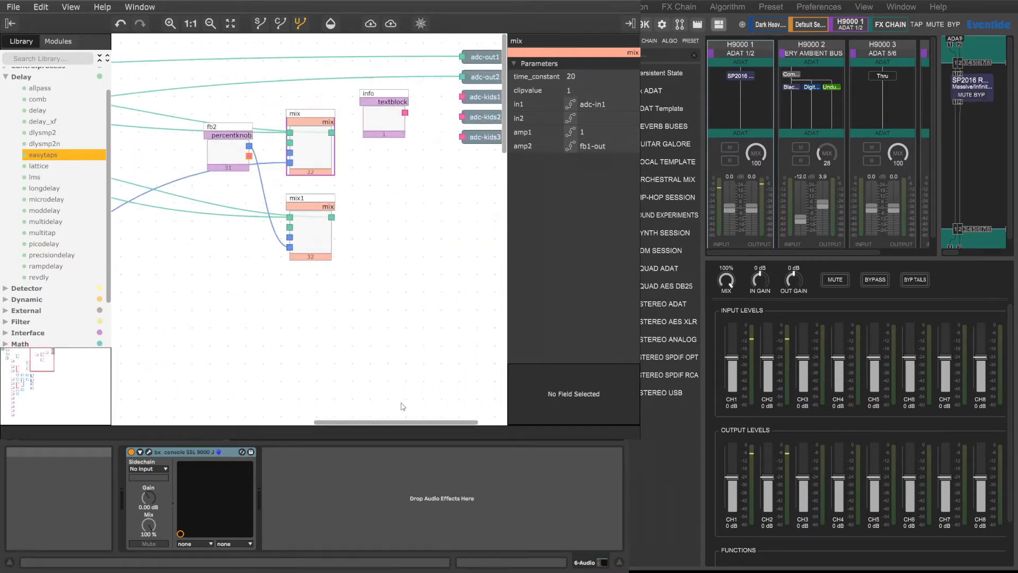
scroll(402, 407, left, 15)
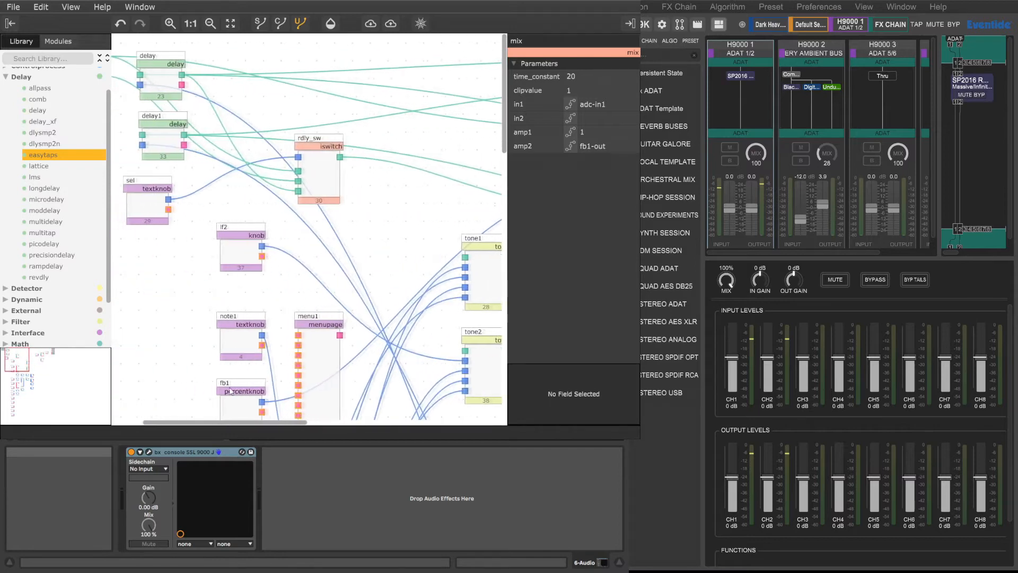
scroll(211, 390, right, 15)
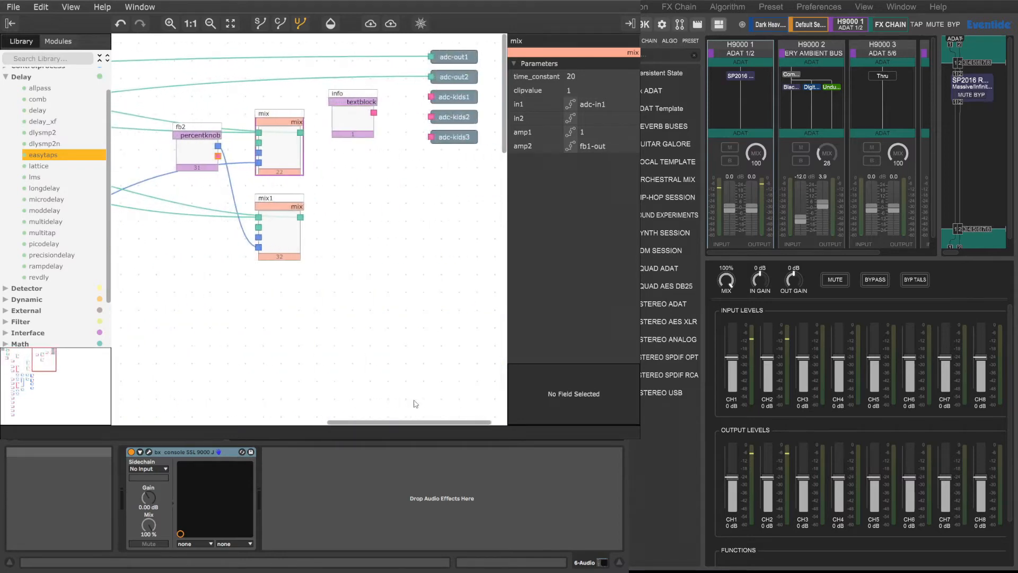
scroll(187, 386, left, 15)
scroll(376, 382, right, 15)
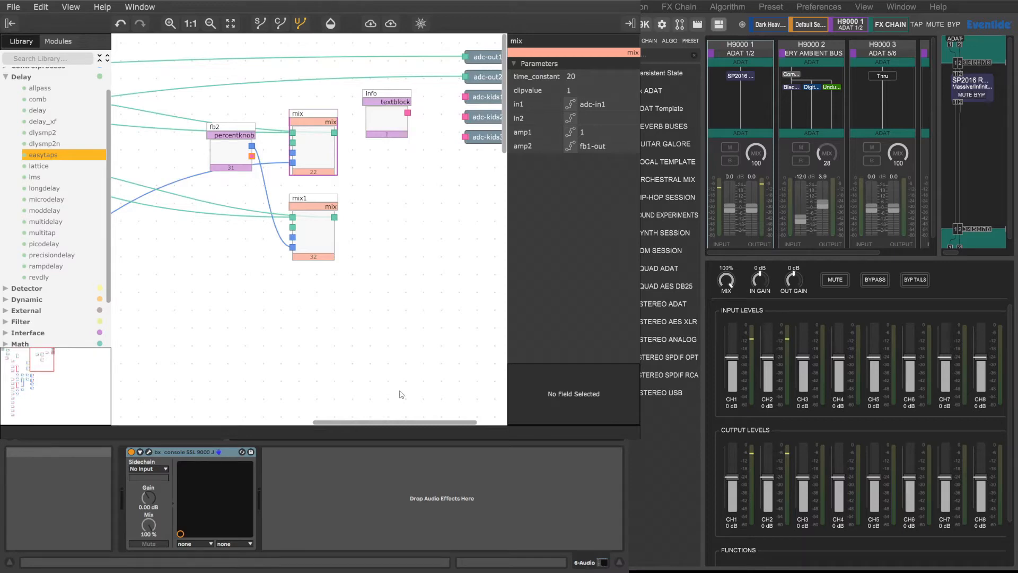
scroll(402, 395, left, 15)
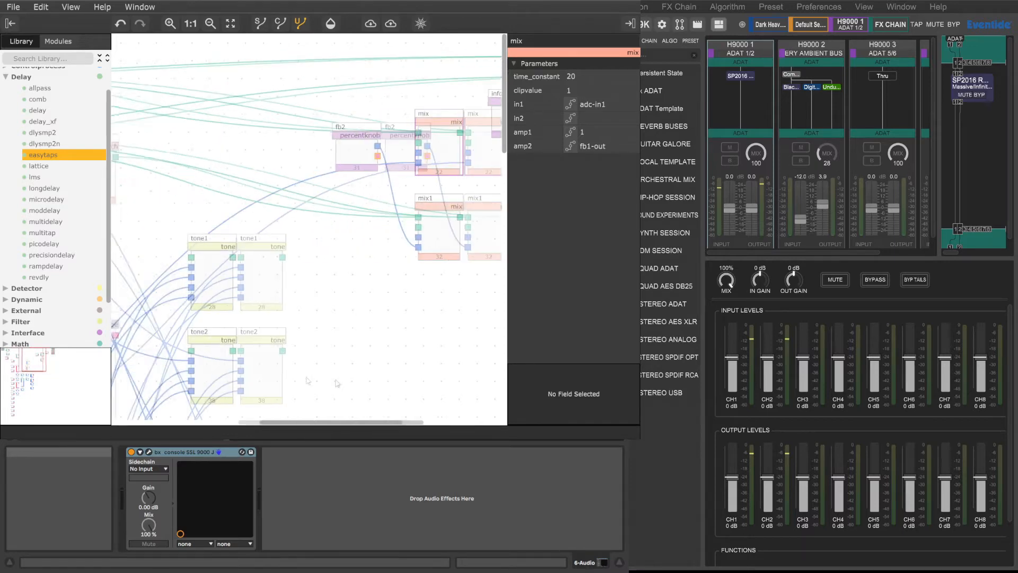
Step: Connect the output of mix to adc-out1 and the output of mix1 to adc-out2
scroll(226, 369, right, 15)
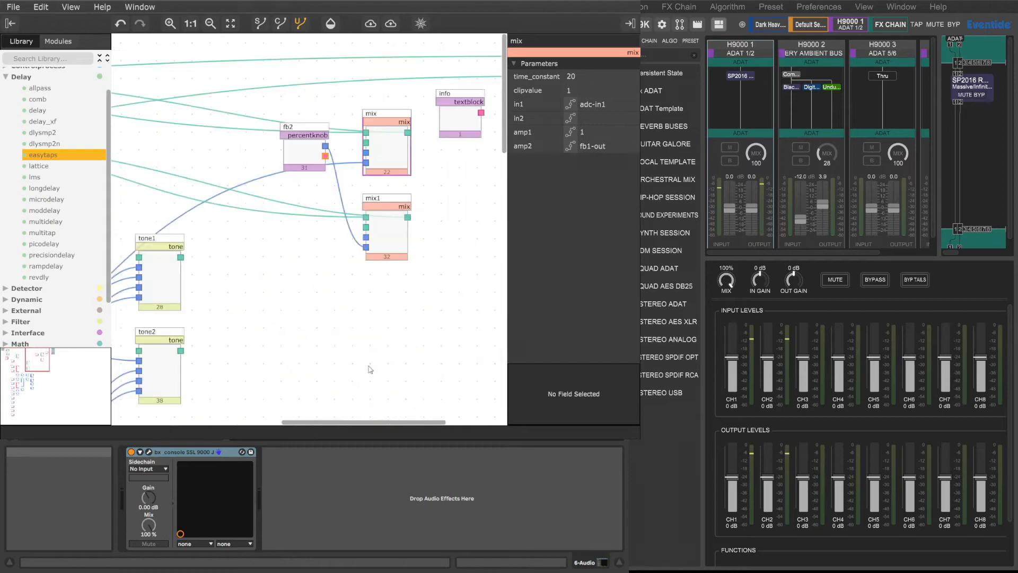
drag(284, 132, 415, 59)
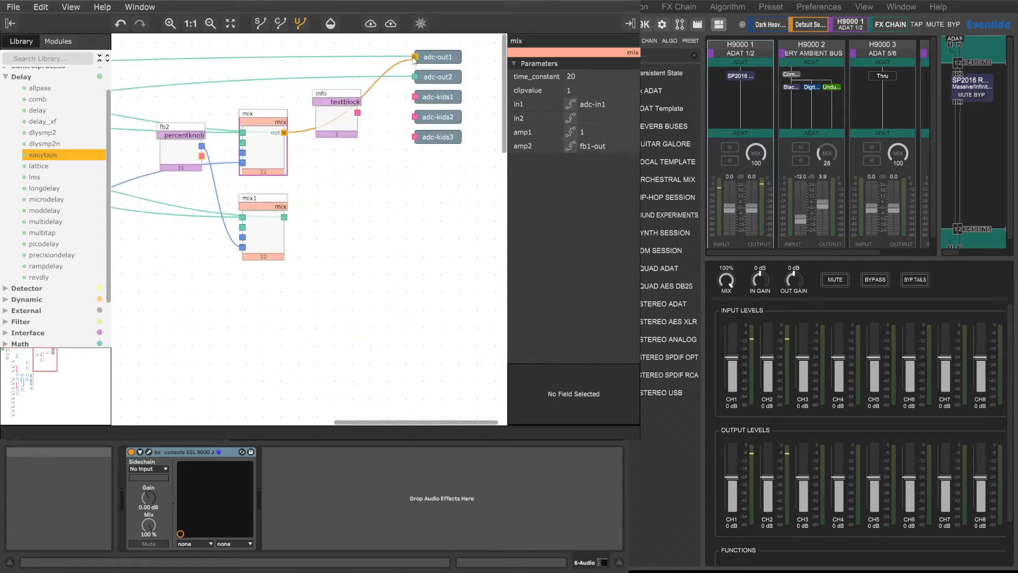
drag(285, 218, 416, 78)
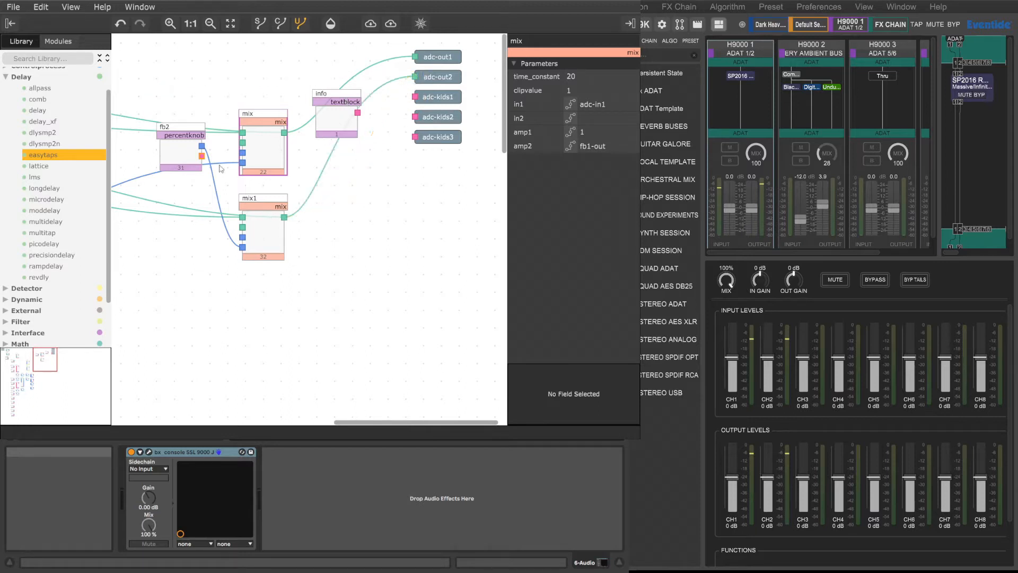
Step: Review the simplified audio path between the adc inputs, the two mix modules and the adc outputs
drag(367, 422, 304, 416)
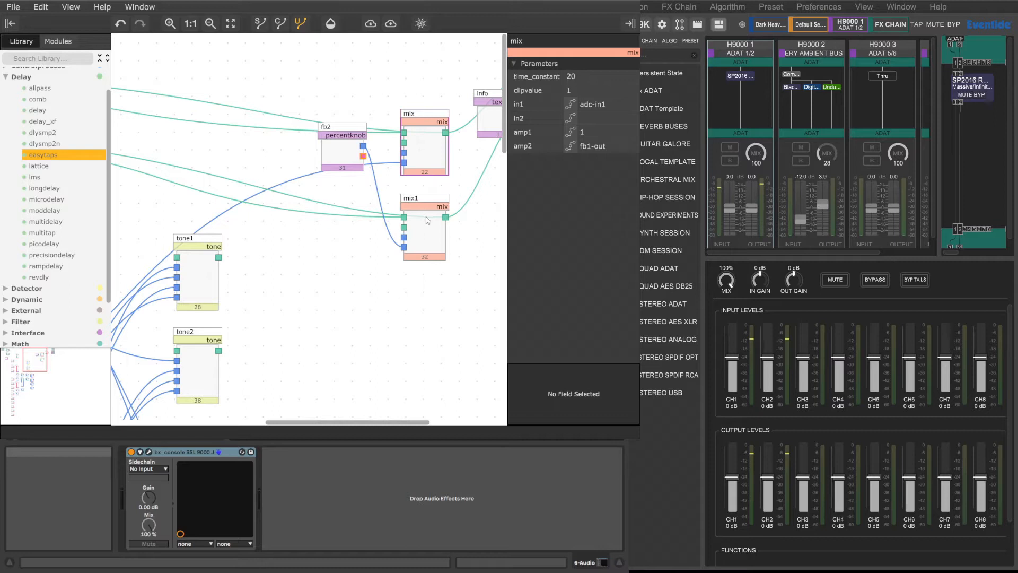
drag(319, 419, 391, 420)
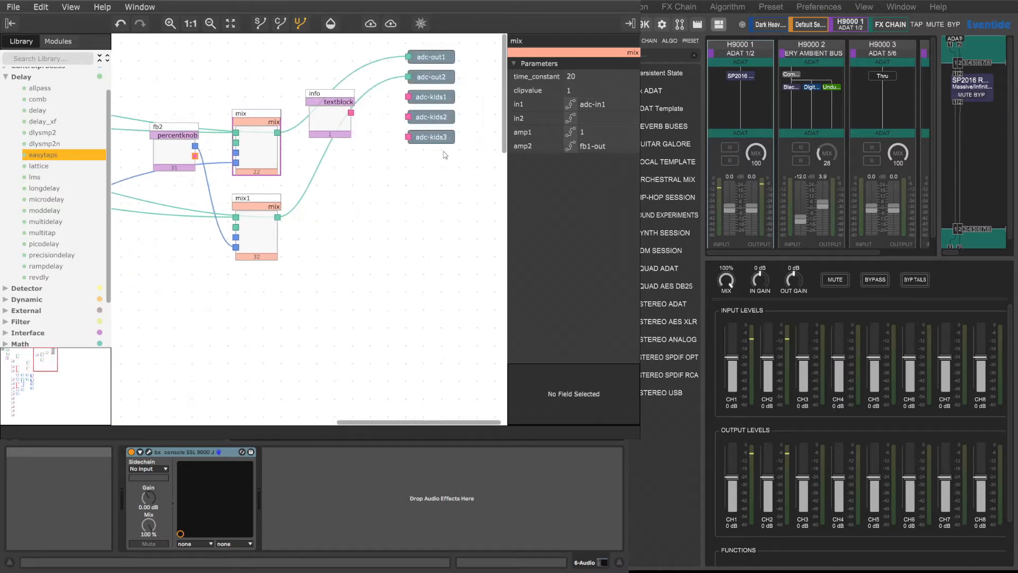
drag(370, 423, 146, 422)
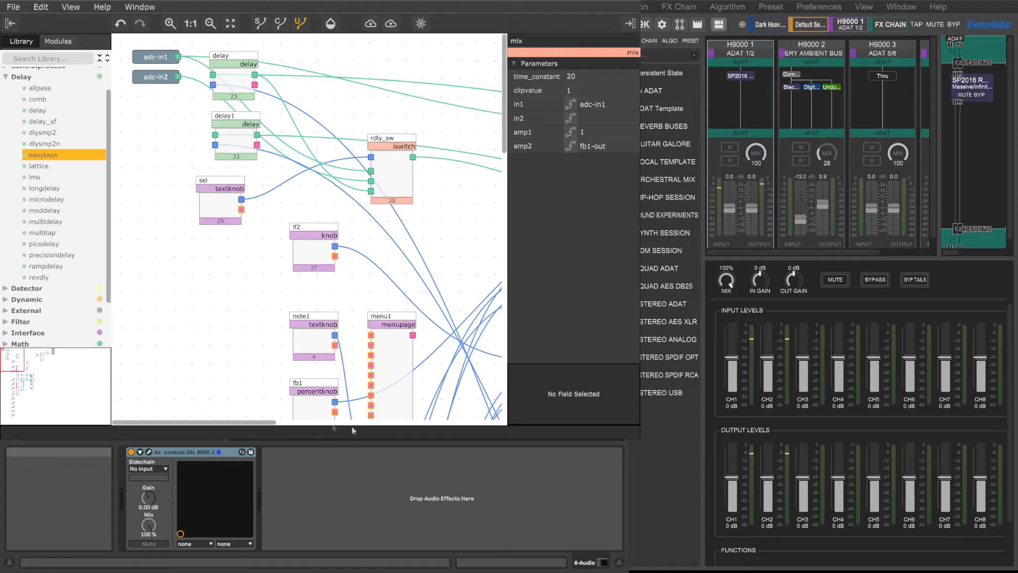
scroll(352, 428, right, 10)
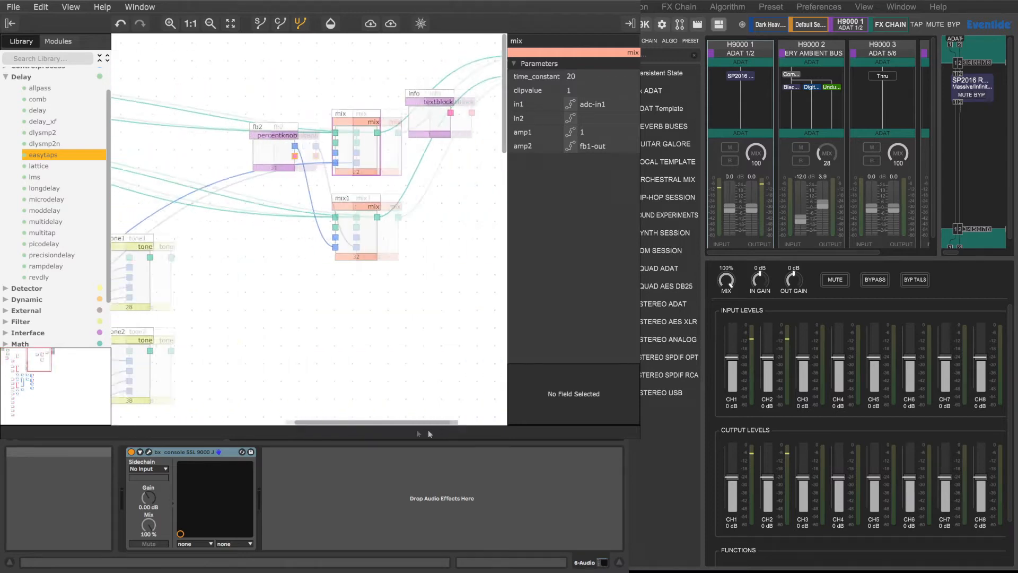
scroll(428, 430, left, 8)
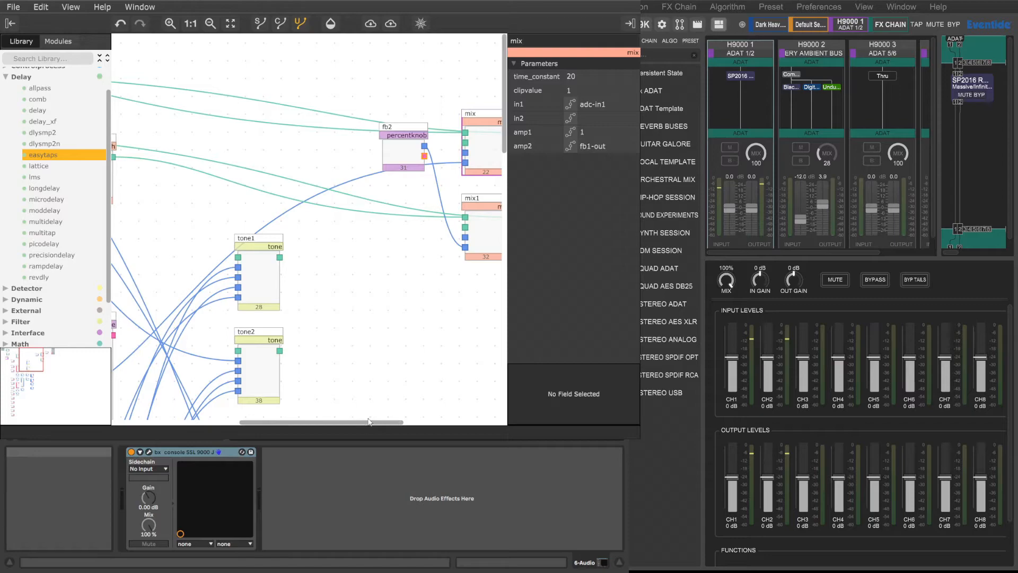
scroll(459, 425, right, 10)
drag(459, 425, 250, 415)
Step: Examine the control part of the patch, from the midiclock and table modules down to the tone knobs
scroll(250, 415, down, 7)
scroll(250, 415, right, 7)
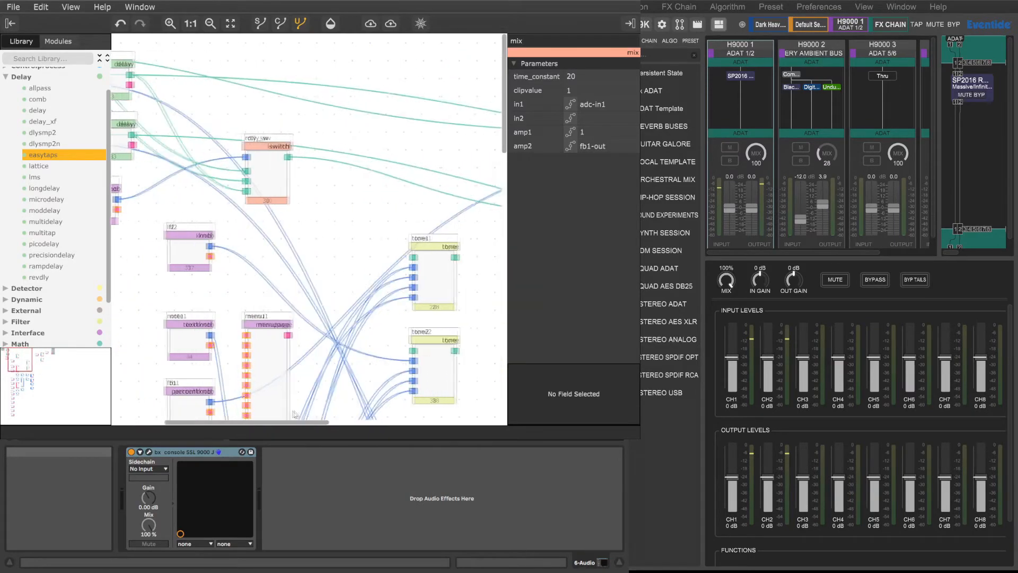
scroll(353, 340, down, 15)
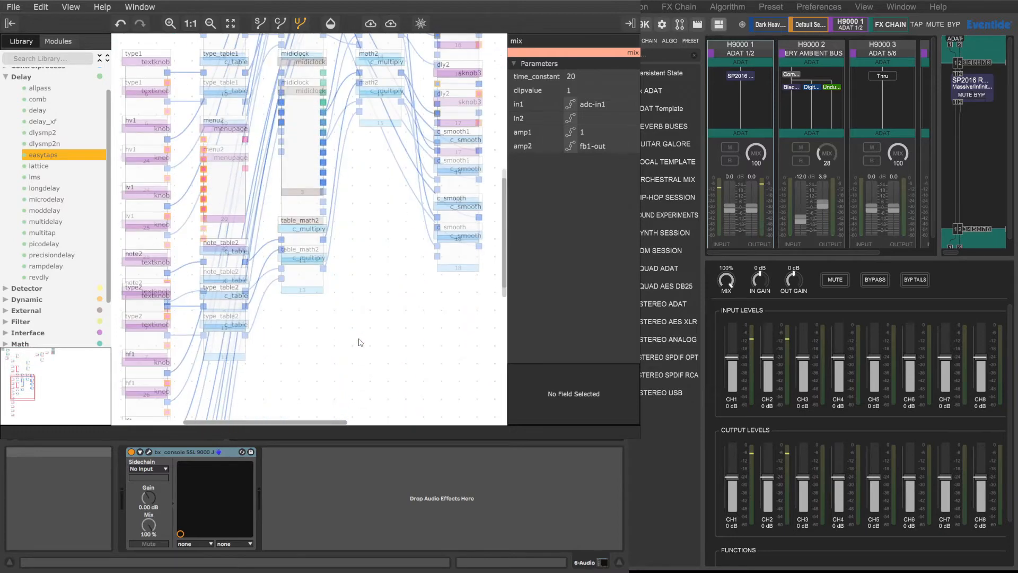
scroll(359, 342, down, 13)
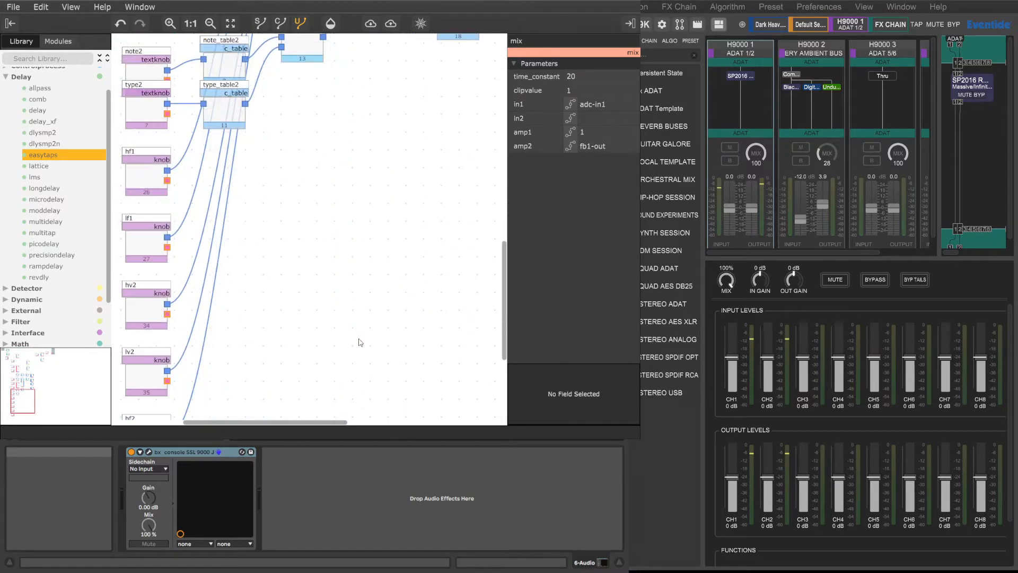
Step: Inspect the tone1 module's parameters and how the tone modules sit relative to mix and mix1
scroll(274, 322, up, 20)
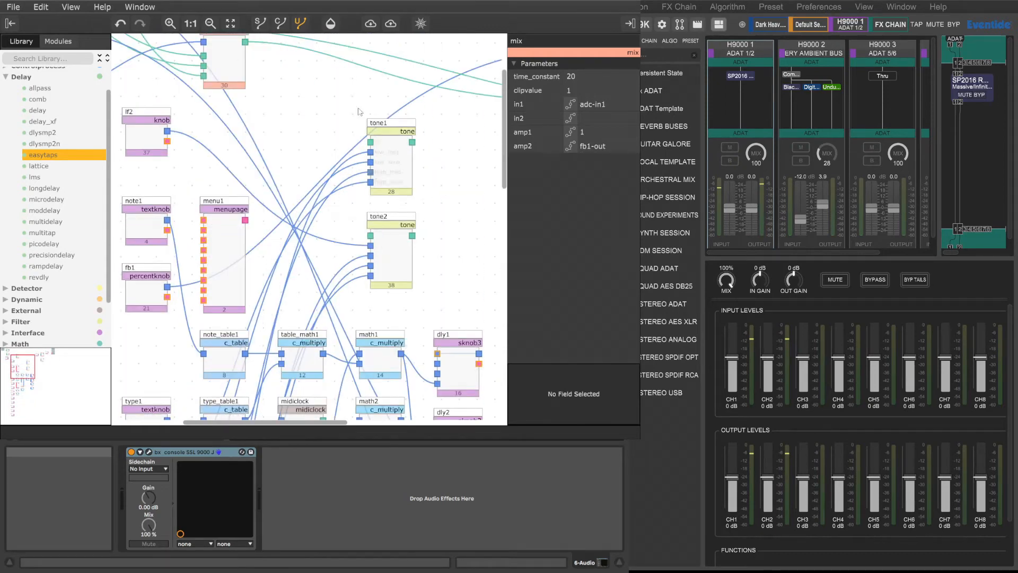
click(393, 157)
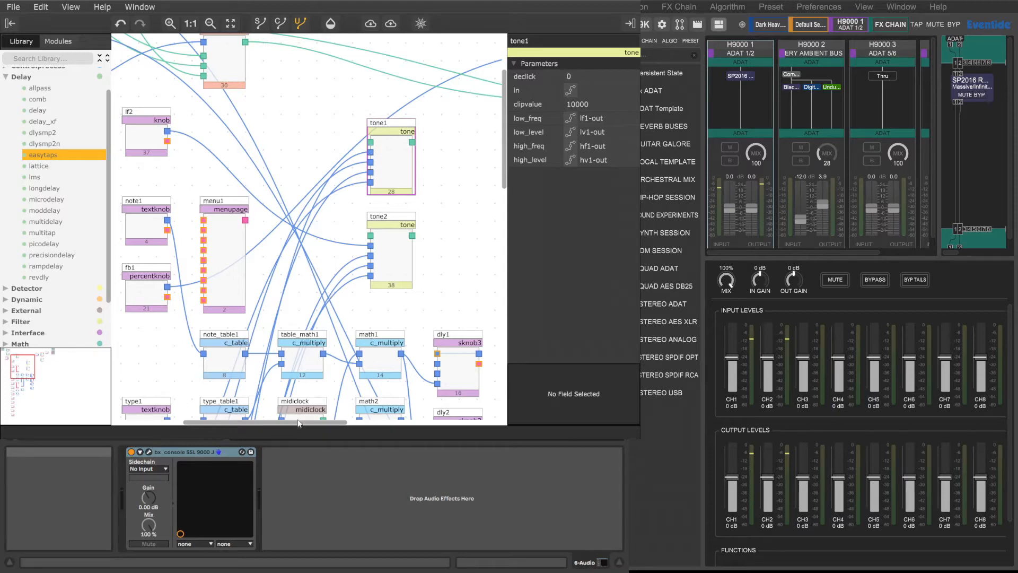
drag(300, 423, 403, 430)
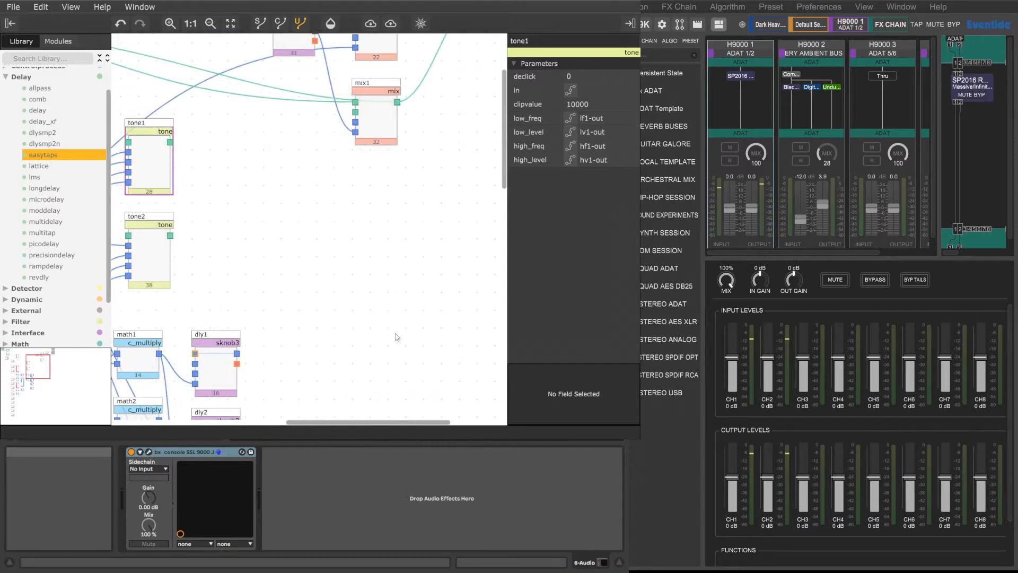
scroll(397, 337, up, 4)
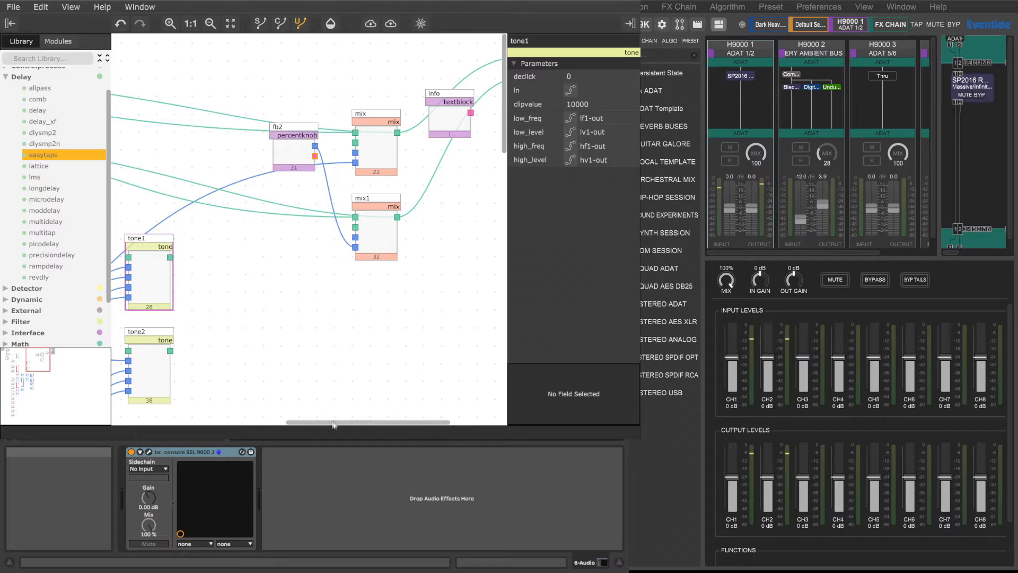
drag(336, 424, 213, 423)
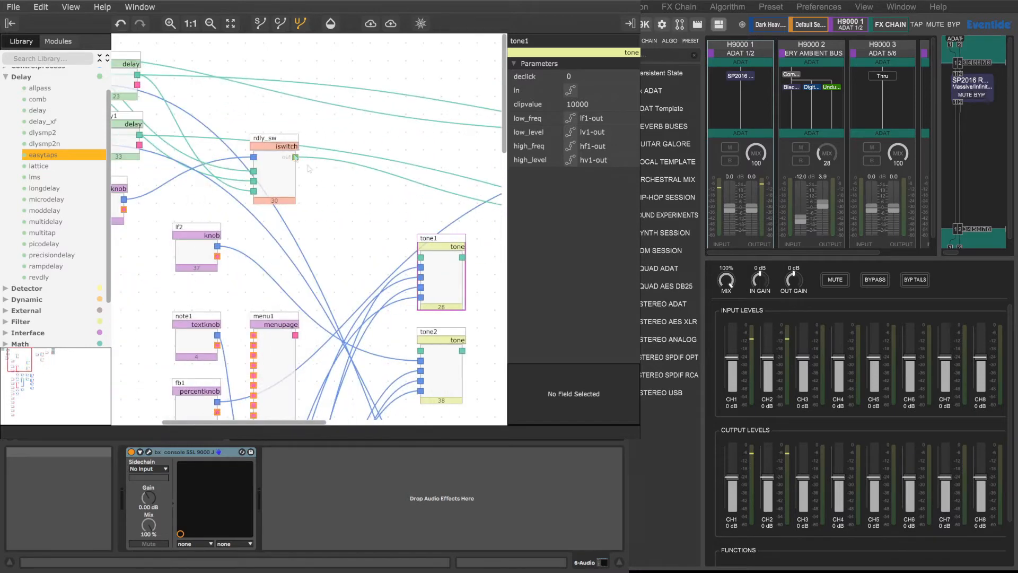
Step: Remove the audio connections from mix1 to delay1 and from mix to delay, shifting the delay module to expose its wiring
drag(324, 424, 299, 424)
key(Delete)
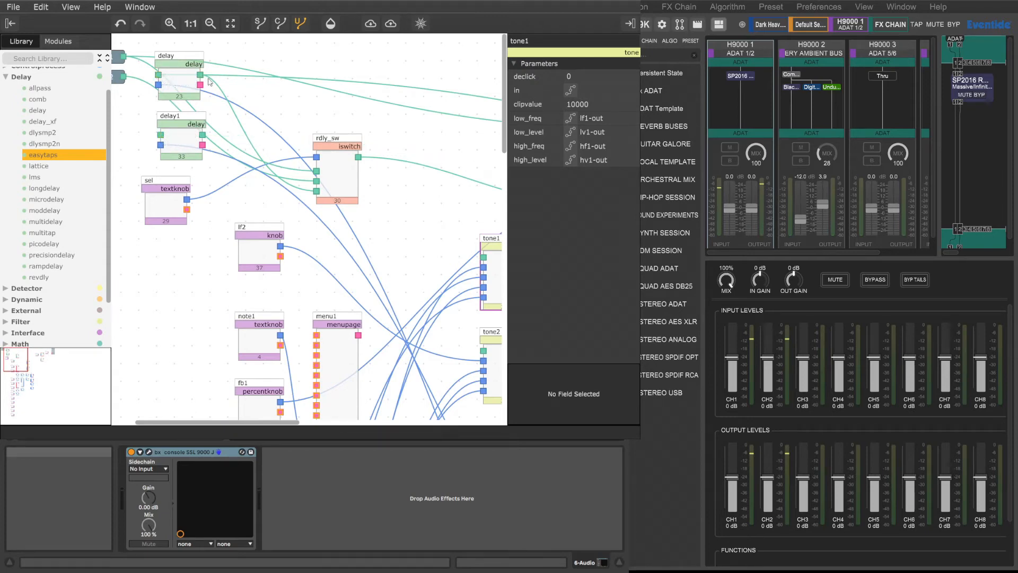
drag(175, 57, 231, 71)
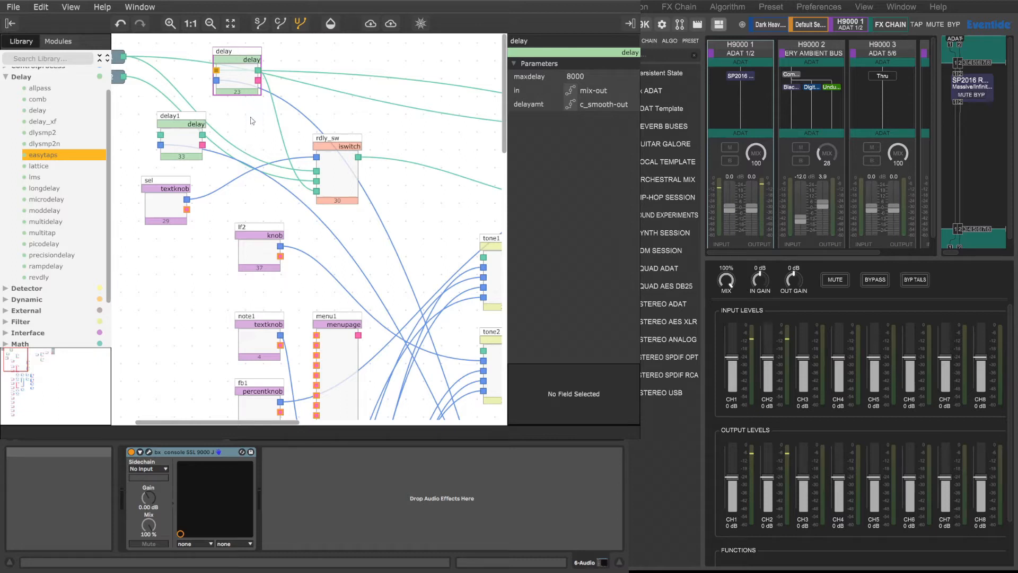
key(Delete)
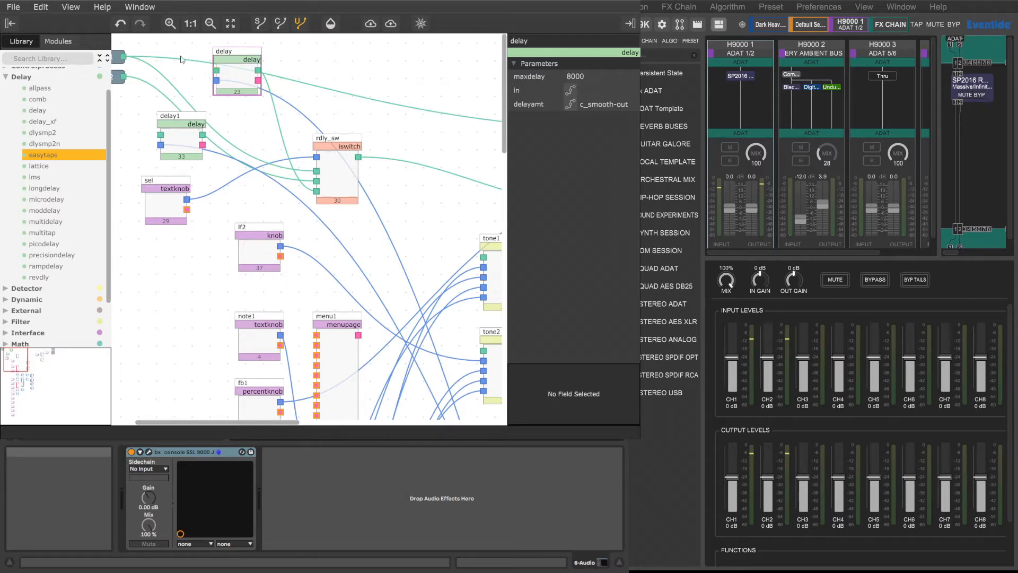
Step: Reposition the delay and delay1 modules and delete the rdly_sw switch module
drag(237, 55, 201, 51)
drag(189, 119, 221, 125)
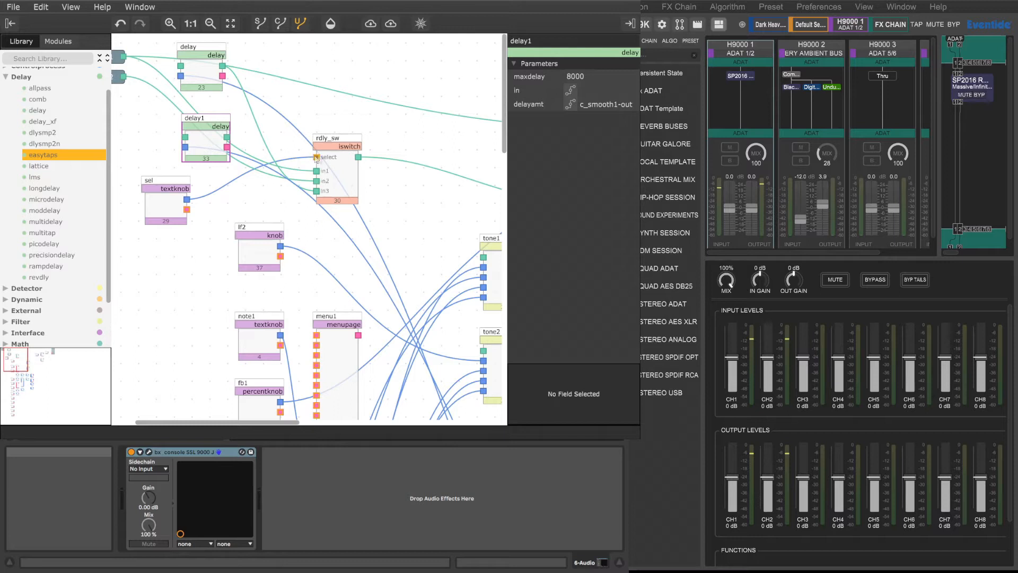
drag(336, 140, 382, 134)
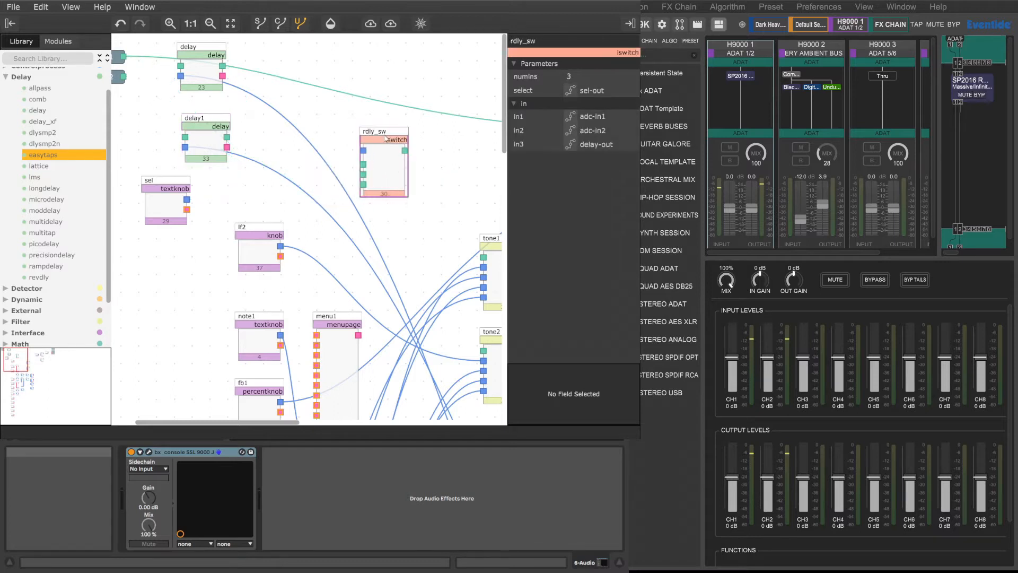
drag(386, 134, 415, 135)
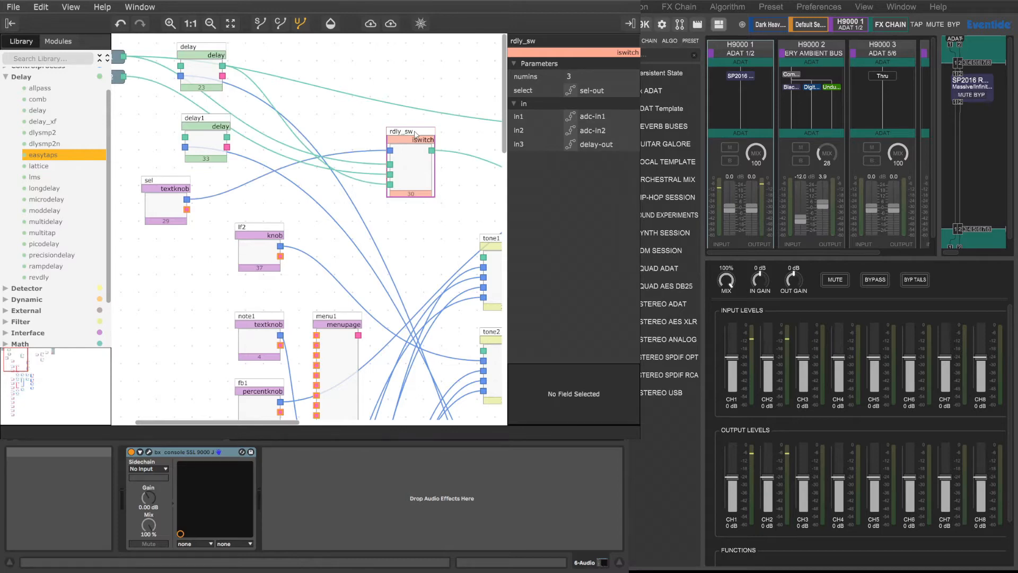
key(Delete)
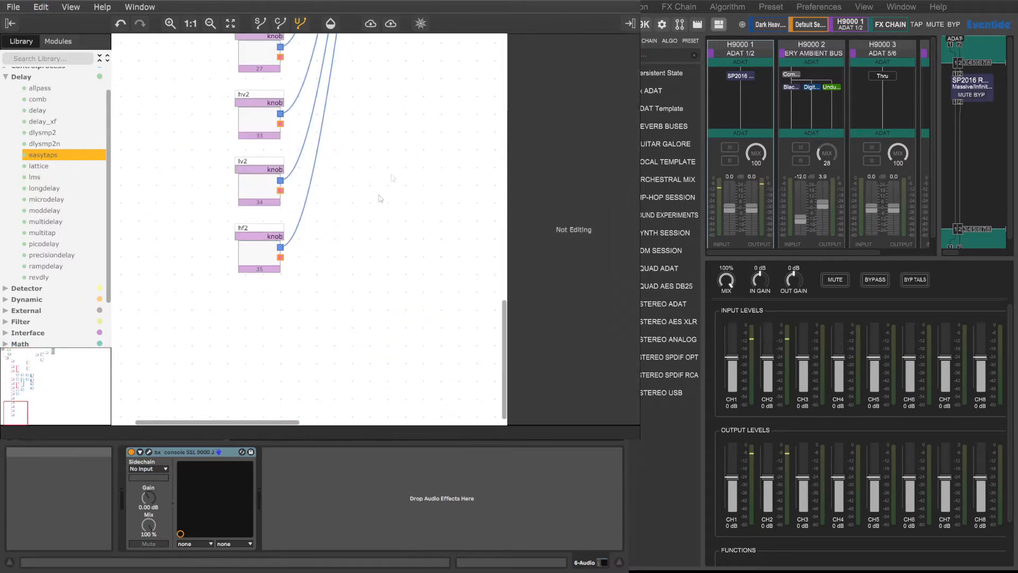
scroll(378, 202, up, 14)
scroll(378, 202, up, 5)
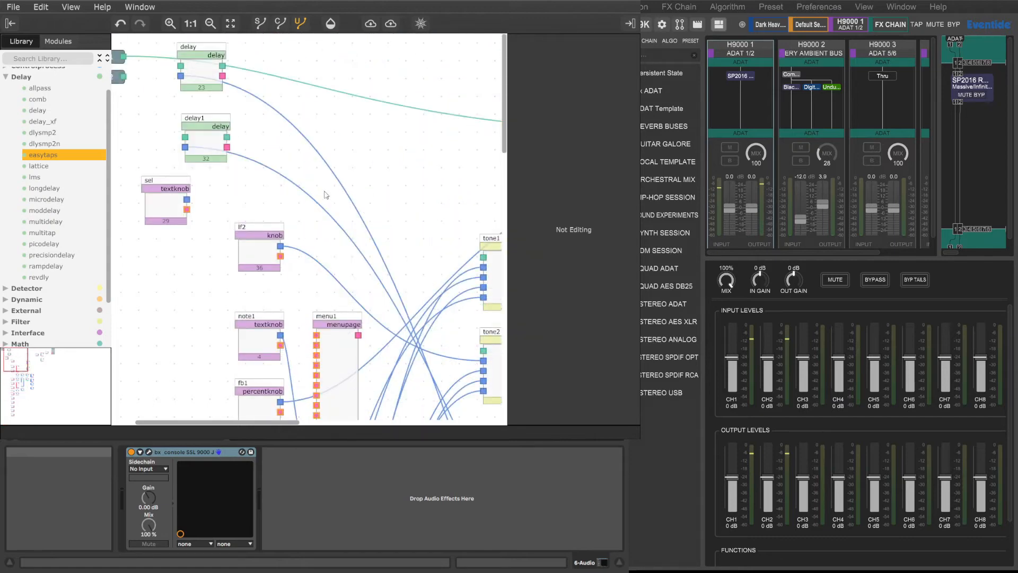
Step: Search the module library for "mix" and add a mix module below the adc inputs
scroll(176, 175, left, 3)
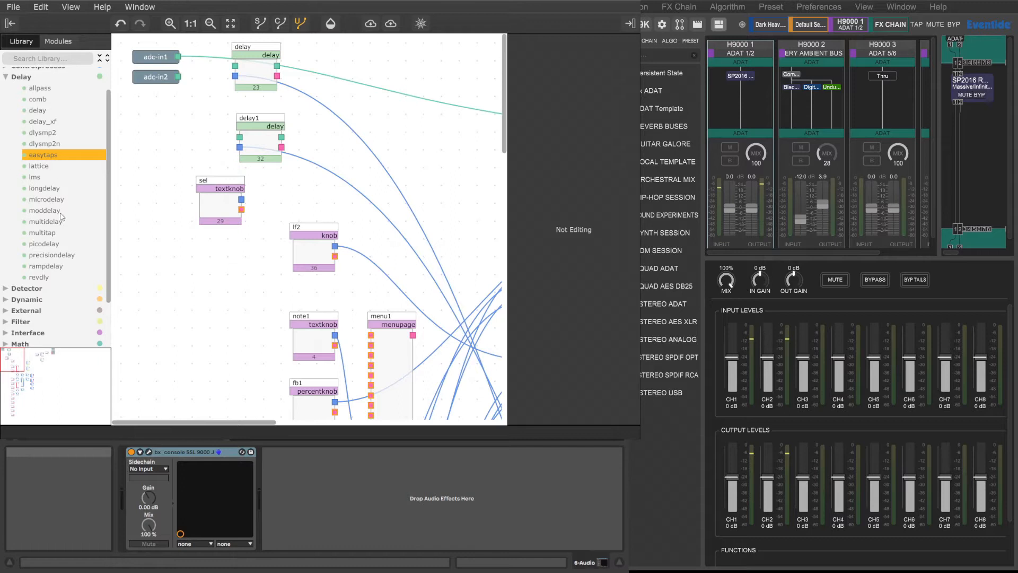
scroll(61, 217, down, 2)
scroll(62, 217, up, 3)
click(44, 57)
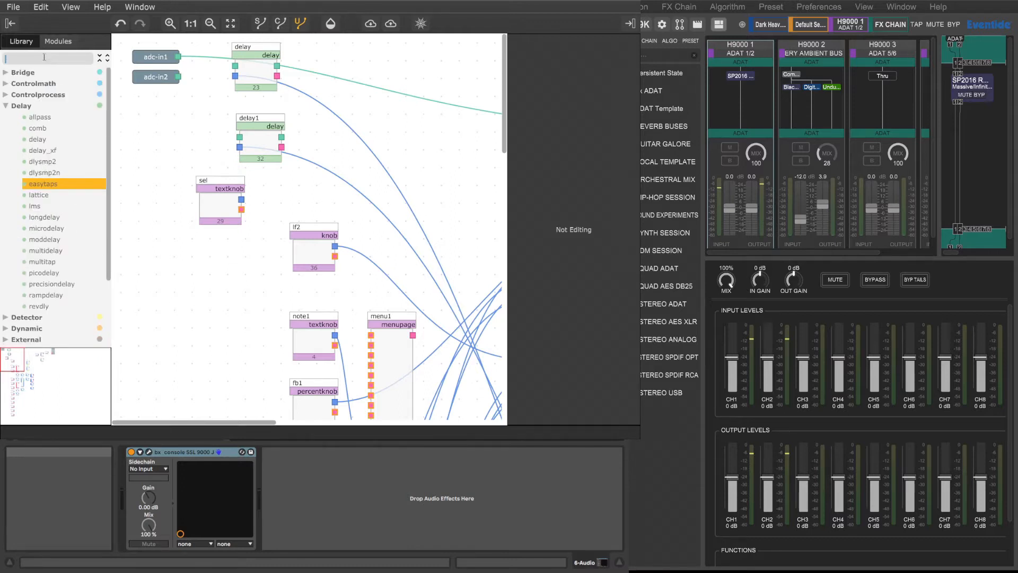
text(mix)
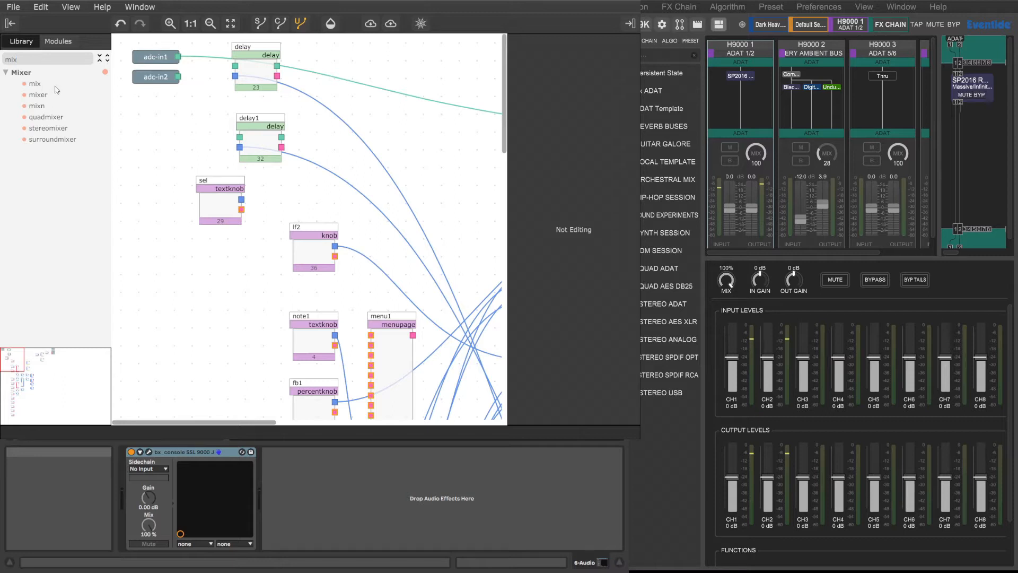
click(34, 86)
click(187, 102)
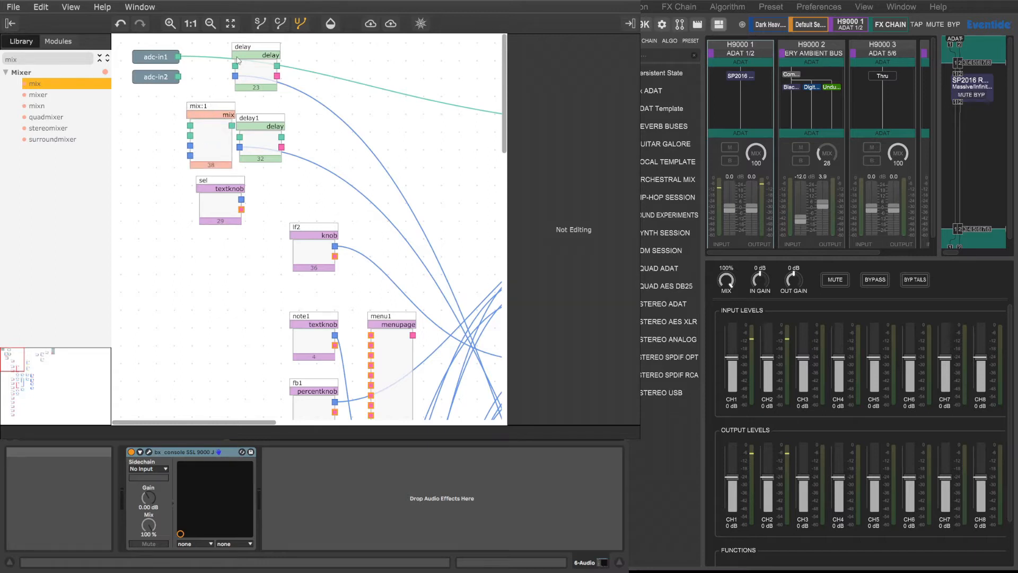
Step: Arrange the new mix:1 module between the adc inputs and the two delays, and add a second mix module beneath it
drag(253, 50, 320, 49)
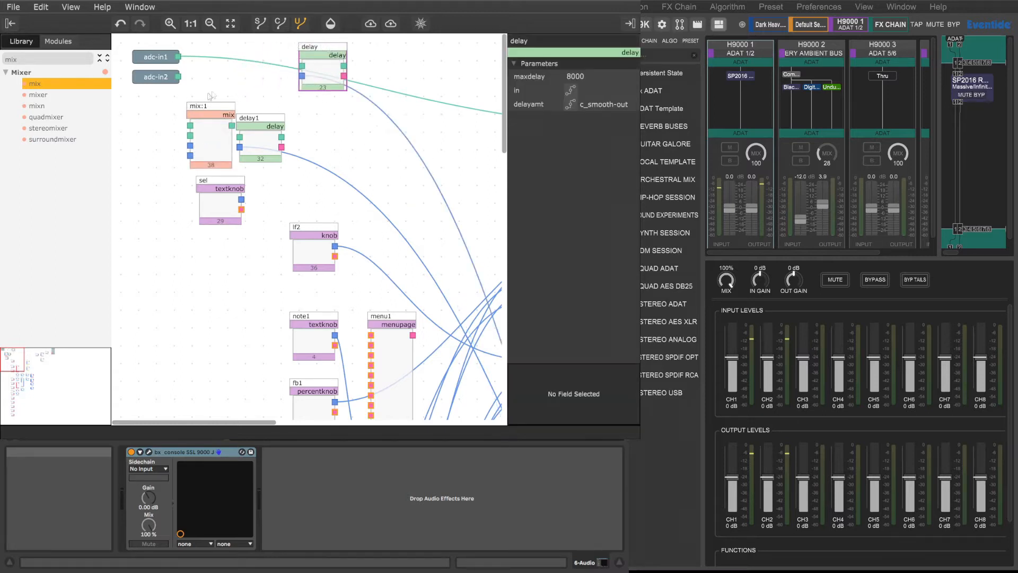
drag(209, 110, 227, 54)
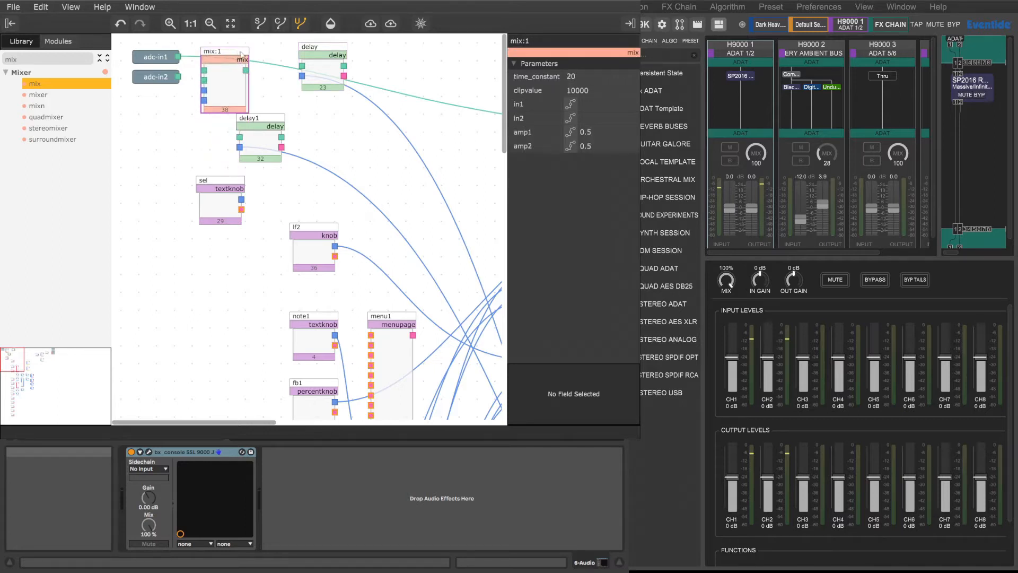
drag(240, 55, 245, 51)
drag(267, 121, 333, 111)
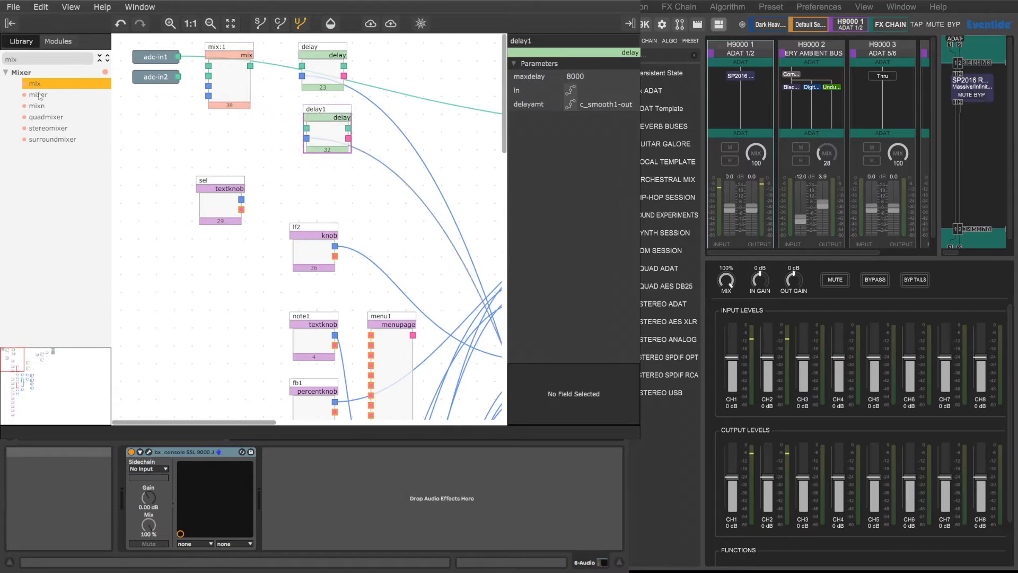
drag(181, 117, 226, 125)
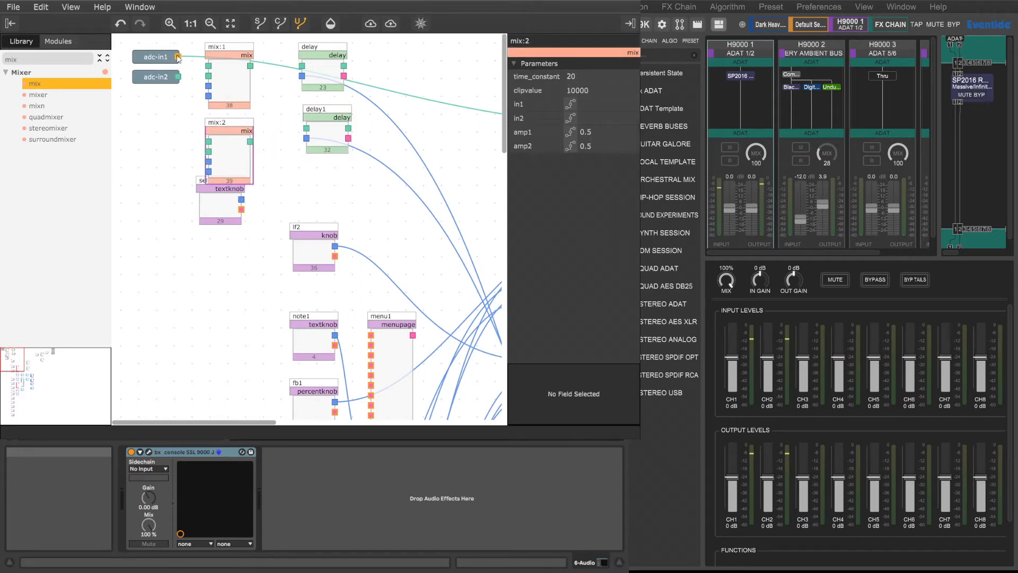
Step: Move the fb2 percentknob down beside the mix1 module
drag(269, 422, 443, 422)
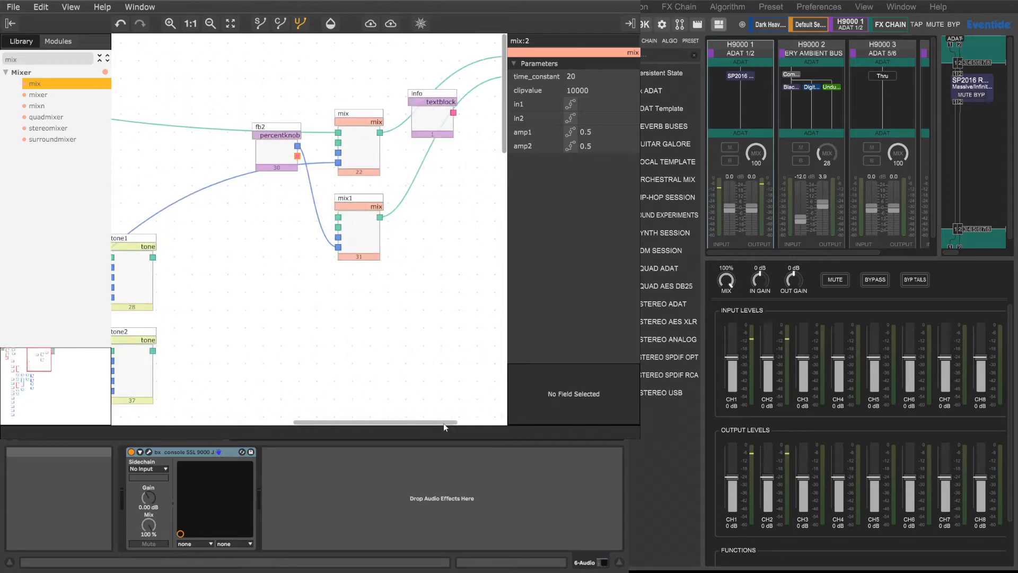
drag(283, 137, 280, 221)
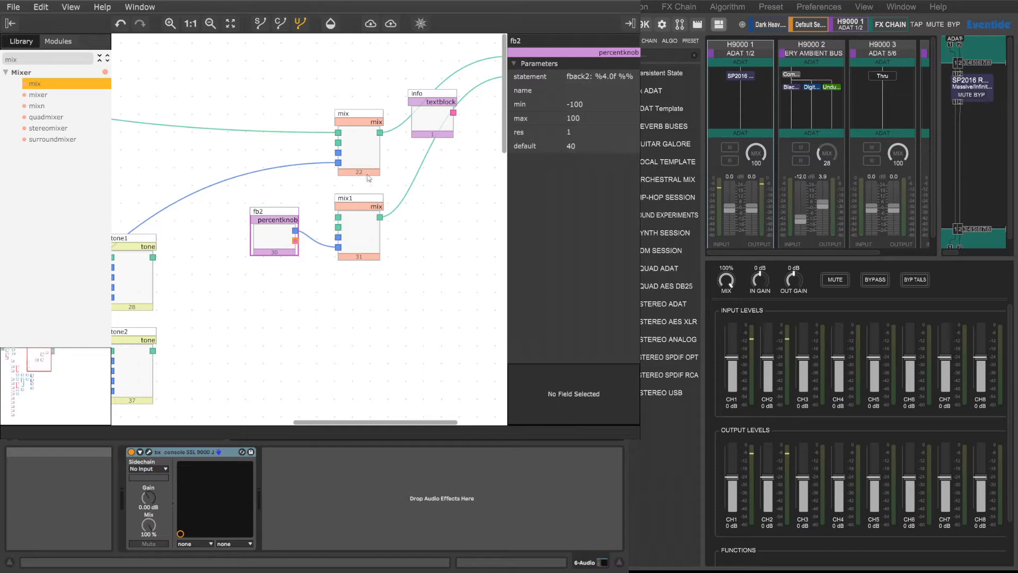
drag(366, 425, 194, 423)
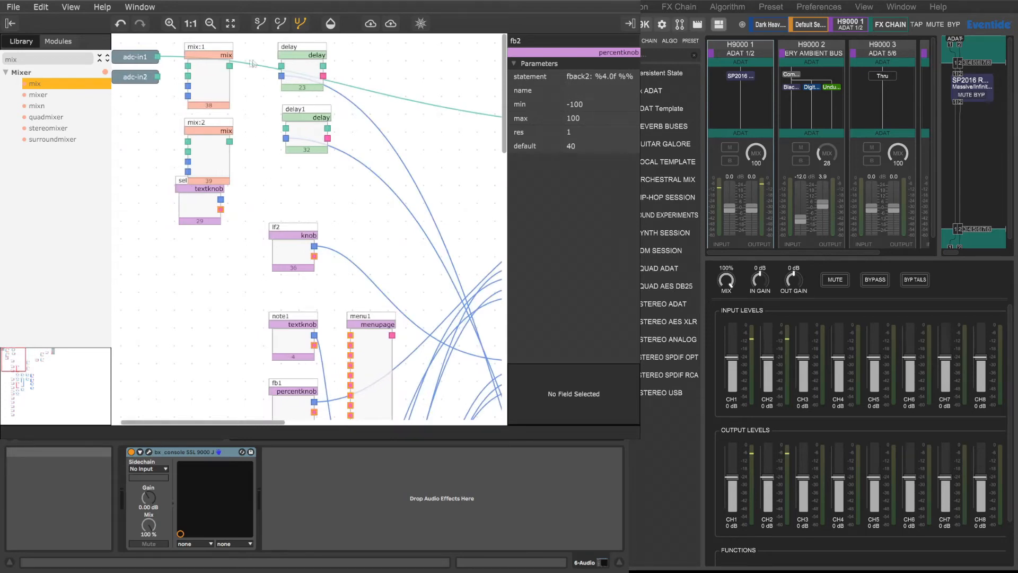
Step: Wire adc-in1 through mix:1 into delay, and adc-in2 through mix:2 into delay1, using each mixer's in1
drag(158, 57, 189, 69)
drag(189, 69, 188, 142)
drag(230, 65, 281, 65)
drag(229, 142, 285, 129)
Step: Connect the output of tone1 to in2 of mix:1
drag(269, 424, 347, 424)
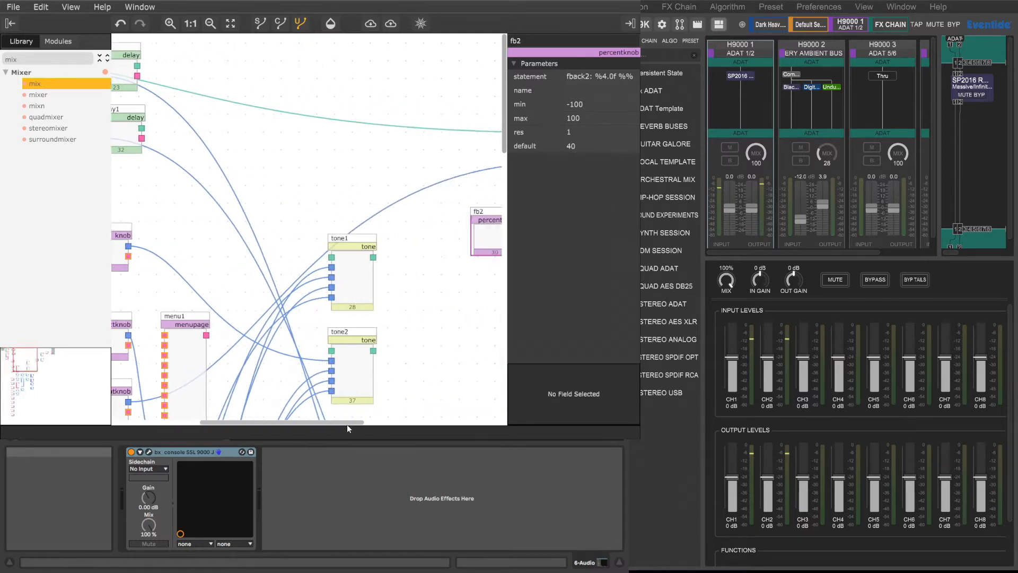
drag(373, 257, 207, 77)
mouse_move(230, 420)
mouse_down()
mouse_move(352, 380)
mouse_move(269, 415)
mouse_up()
scroll(249, 354, up, 10)
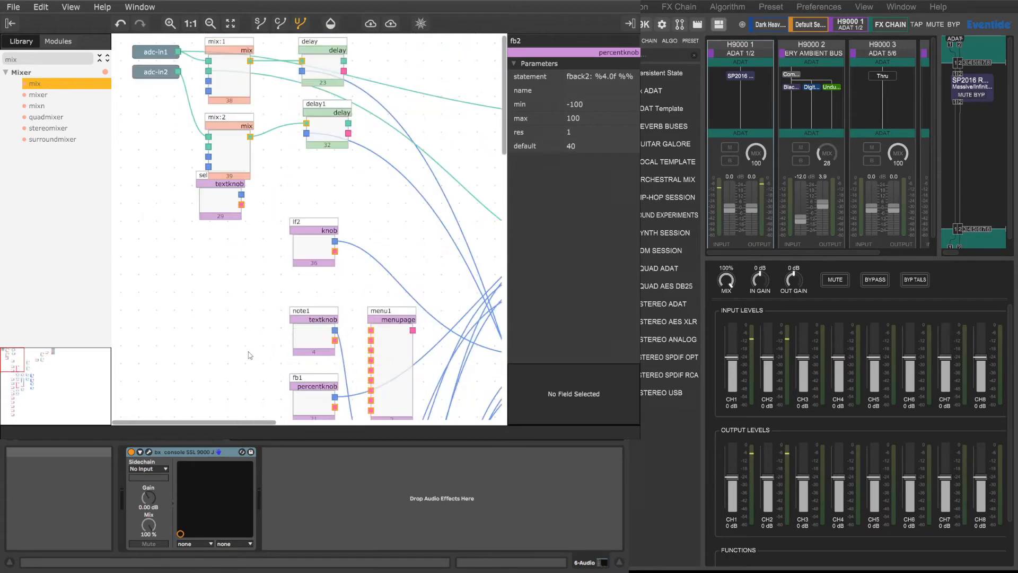
Step: Connect the output of mix1 to in2 of mix:2
drag(238, 424, 403, 426)
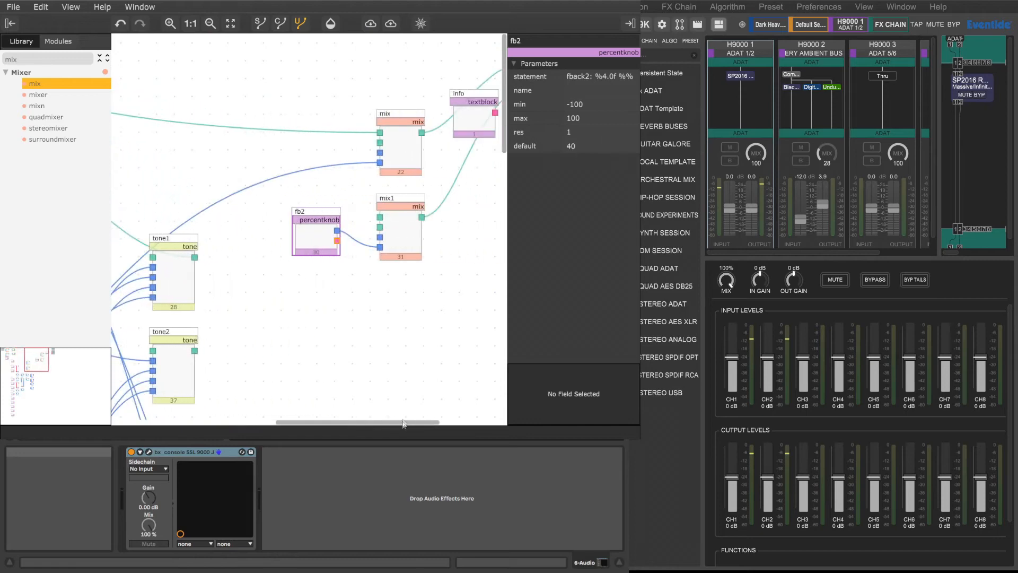
drag(426, 217, 208, 153)
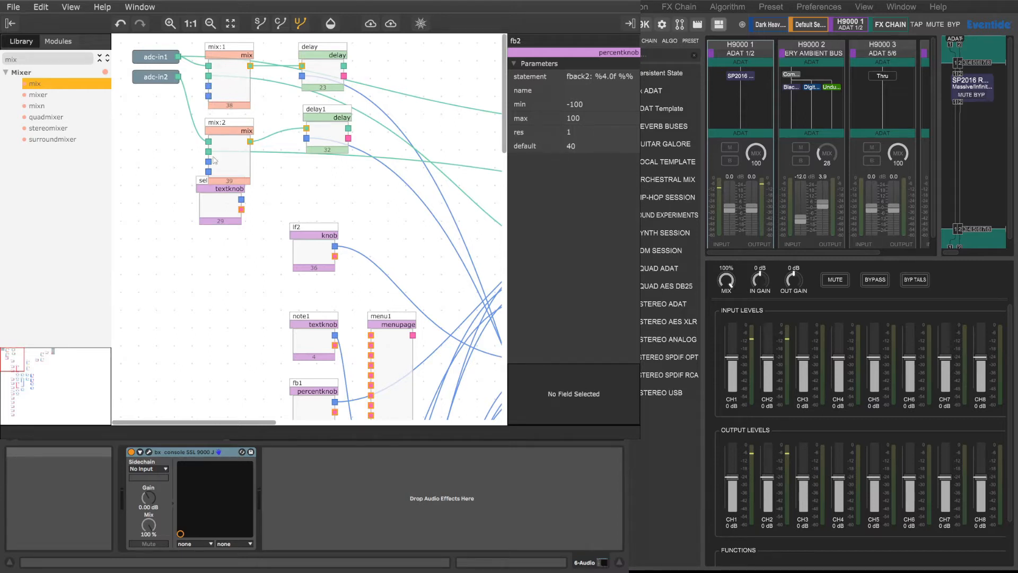
Step: Delete the sel textknob and check the object list of the menu1 page
drag(220, 195, 224, 236)
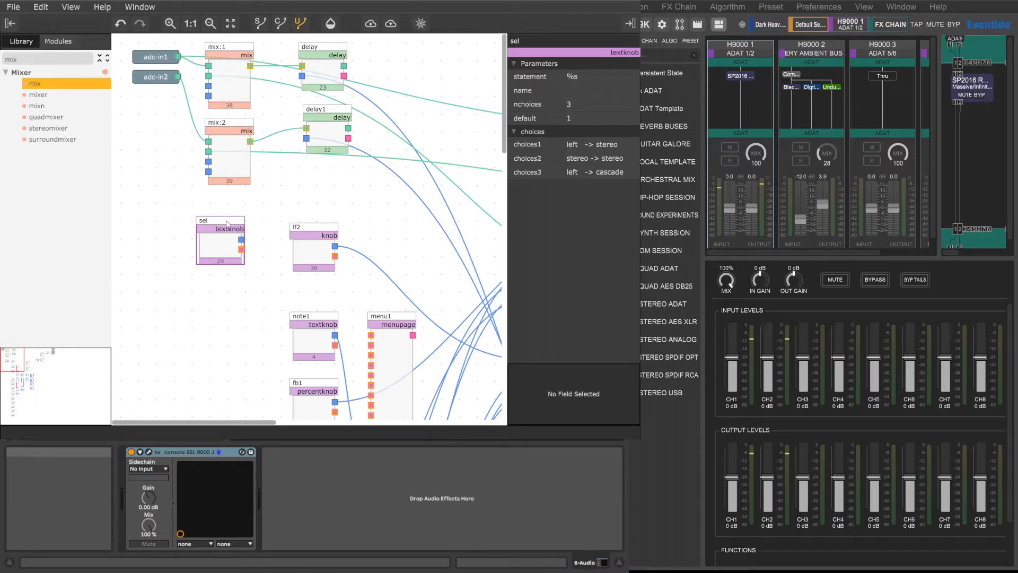
key(BackSpace)
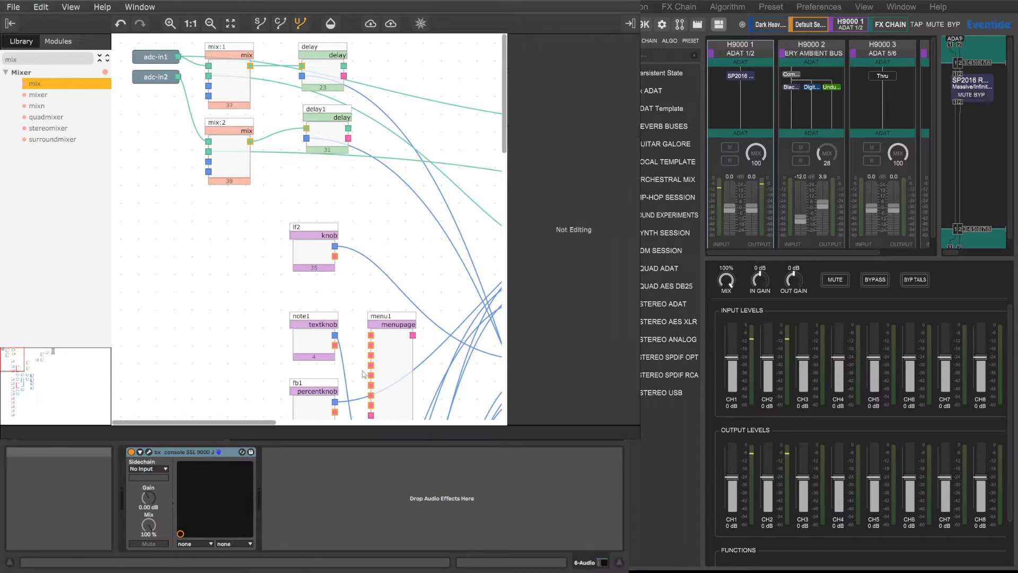
drag(267, 423, 306, 422)
click(306, 415)
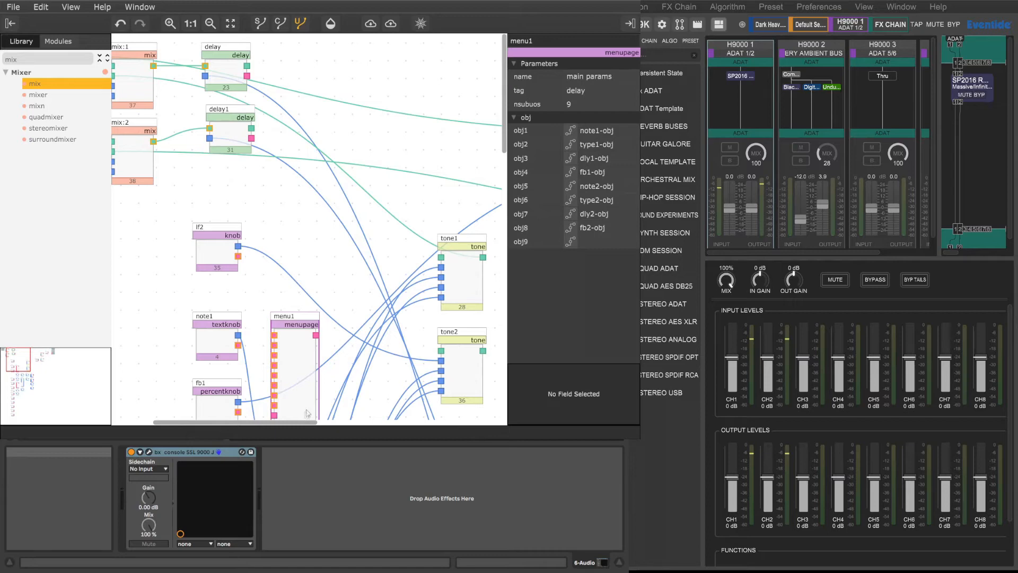
drag(283, 422, 221, 422)
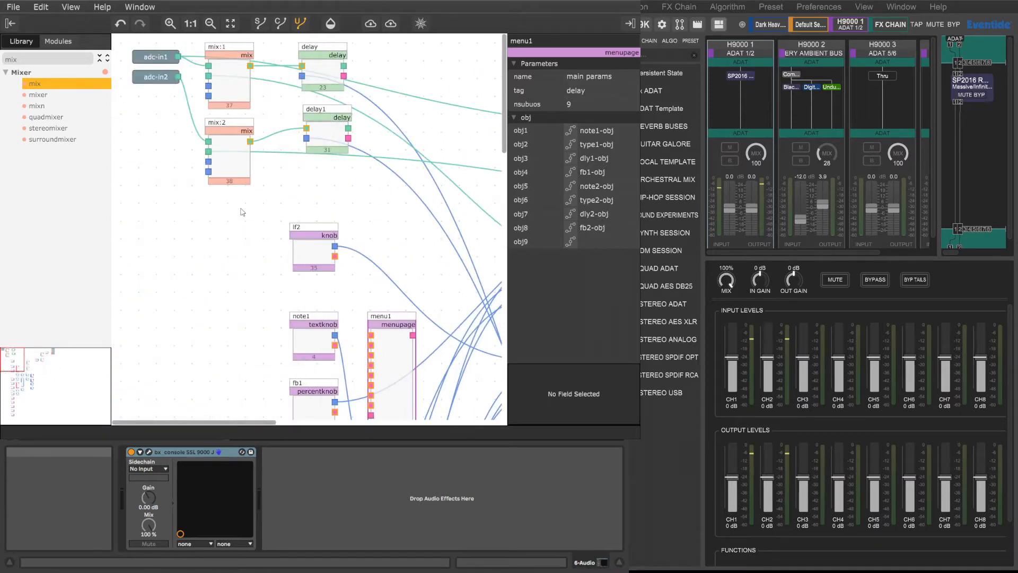
Step: Connect the output of tone2 to in2 of mix:2, replacing the connection from mix1
drag(221, 422, 357, 425)
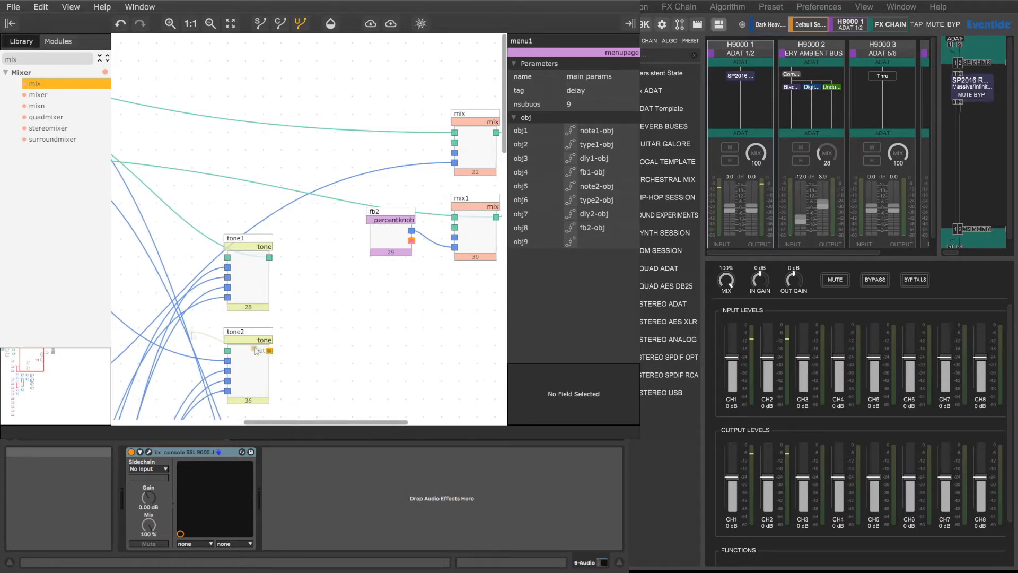
scroll(257, 351, left, 10)
drag(191, 165, 189, 155)
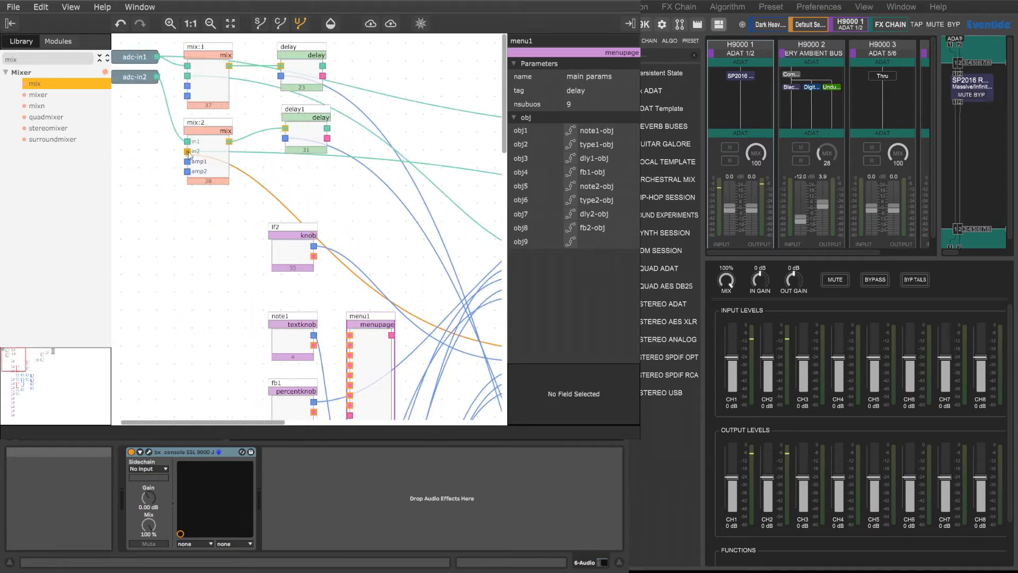
drag(189, 155, 190, 154)
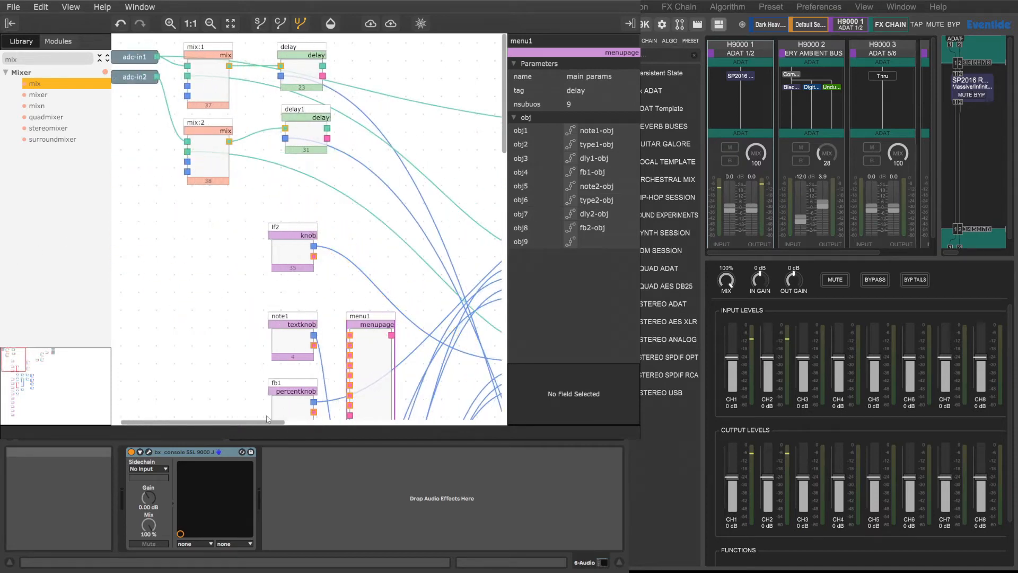
Step: Connect adc-in2 to in1 of the mix1 output mixer
drag(225, 422, 248, 403)
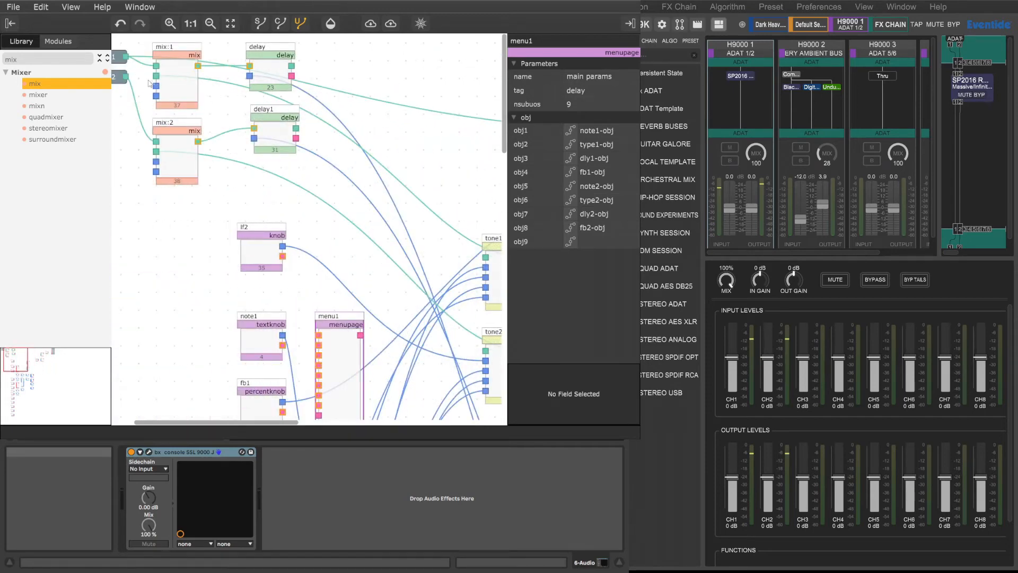
drag(126, 76, 391, 218)
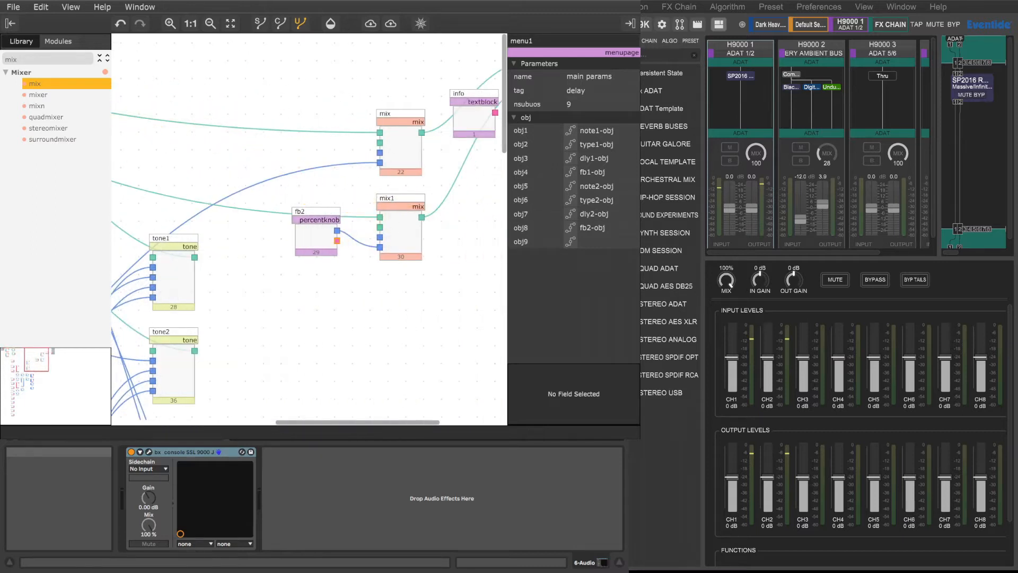
Step: Connect the output of the mix module to the audio input of tone1, and the output of mix1 to the audio input of tone2
drag(365, 424, 455, 425)
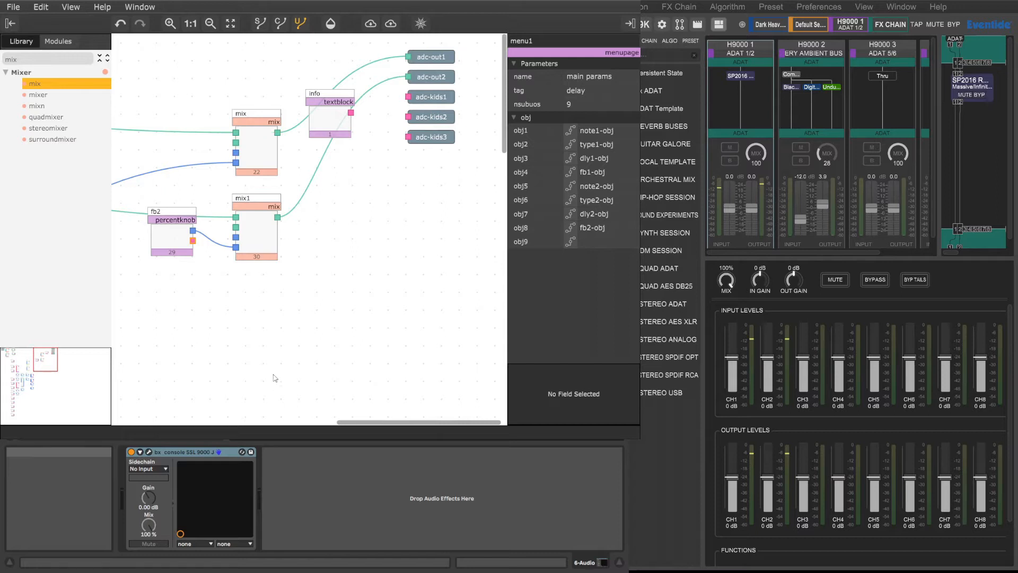
drag(278, 133, 374, 258)
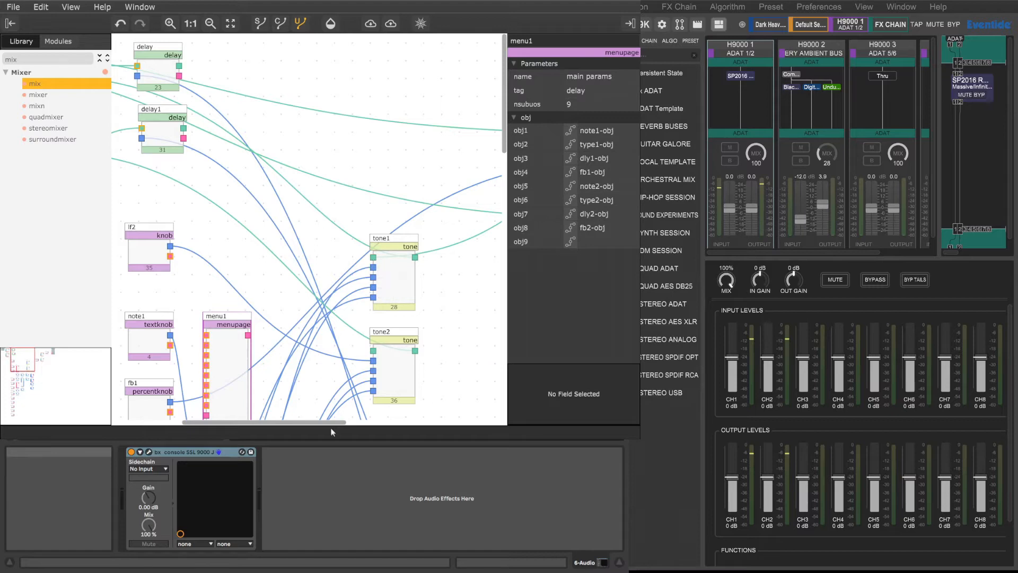
scroll(331, 419, down, 2)
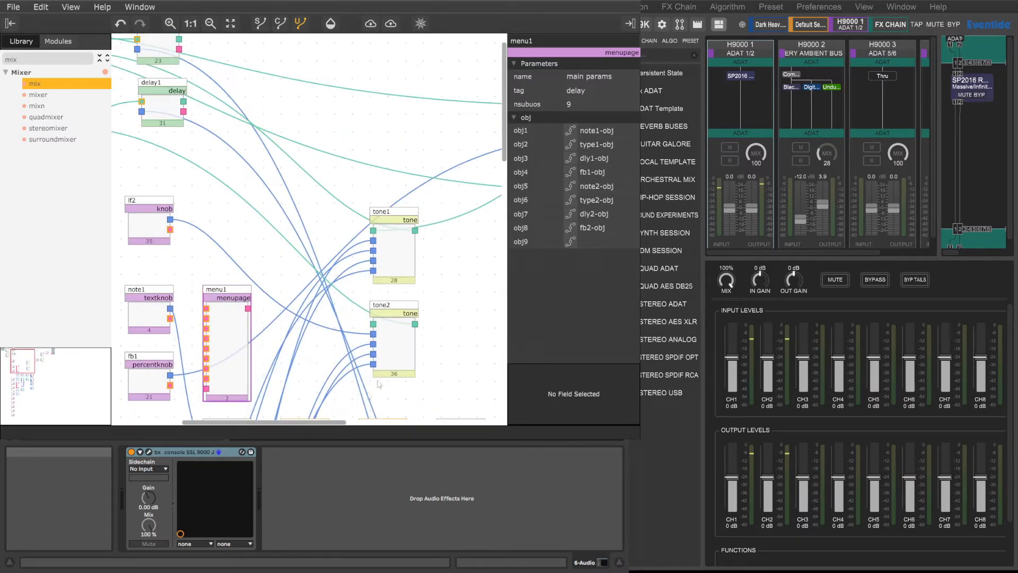
scroll(343, 417, right, 10)
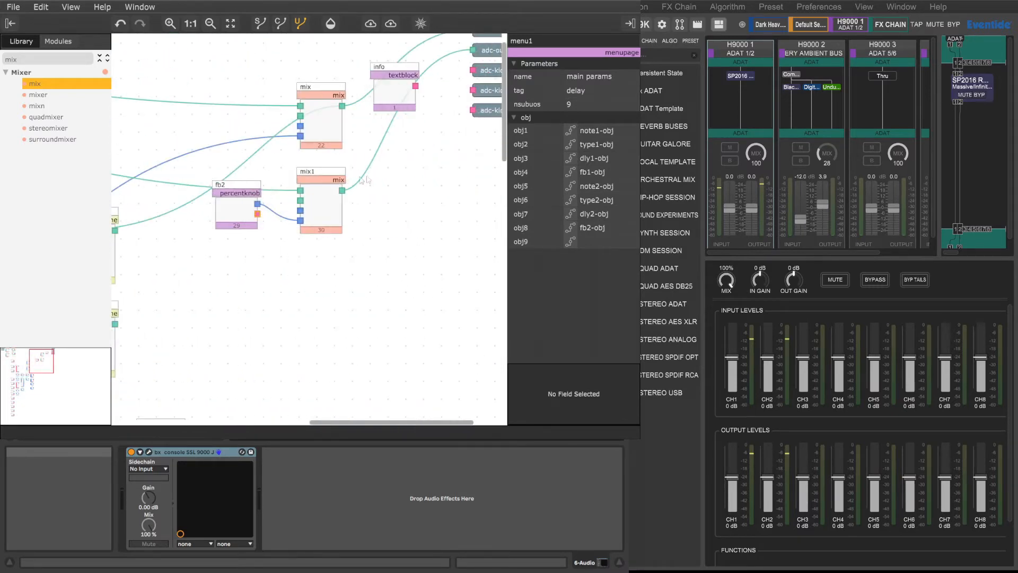
drag(300, 201, 345, 326)
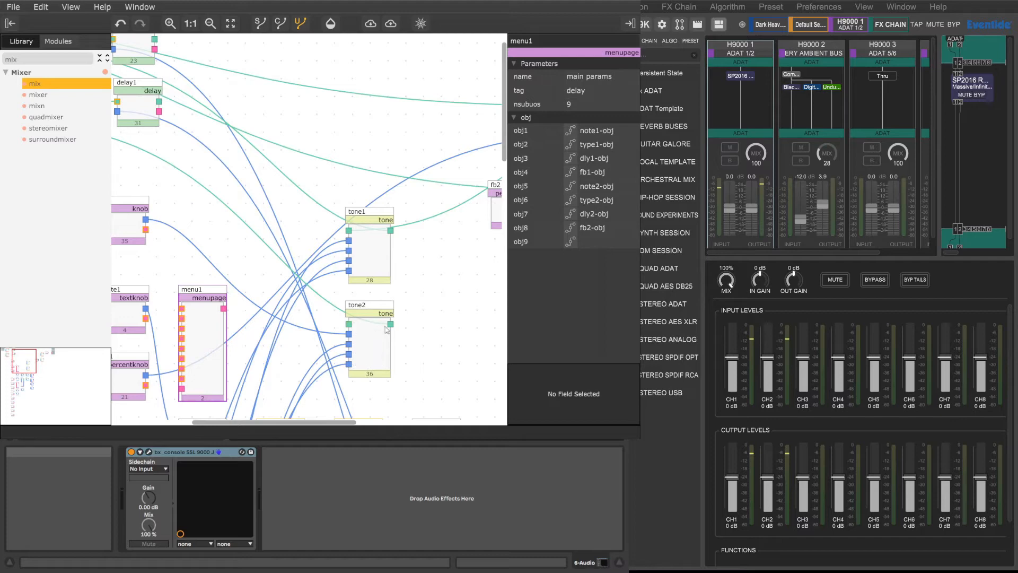
drag(348, 423, 406, 424)
drag(477, 191, 209, 324)
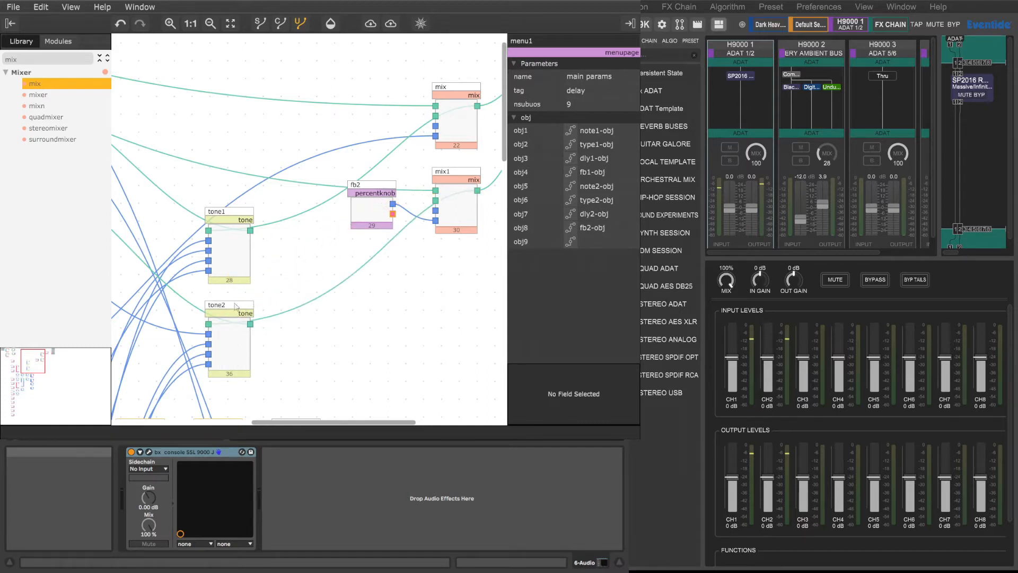
Step: Move the fb2 percentknob from beside mix1 to the start of the patch, below adc-in2 and next to mix:2
drag(308, 422, 194, 422)
scroll(173, 308, up, 2)
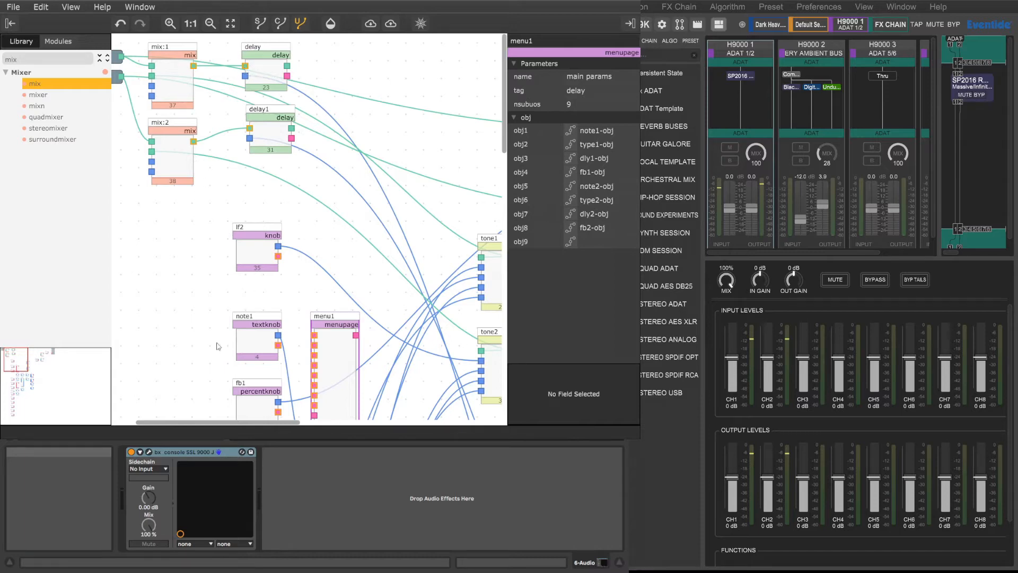
drag(226, 424, 398, 425)
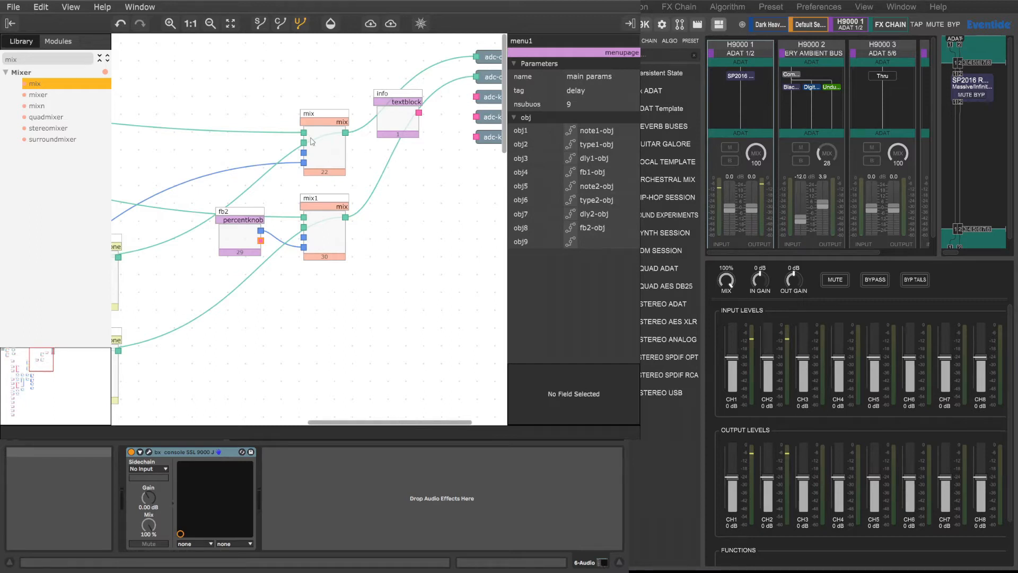
click(240, 212)
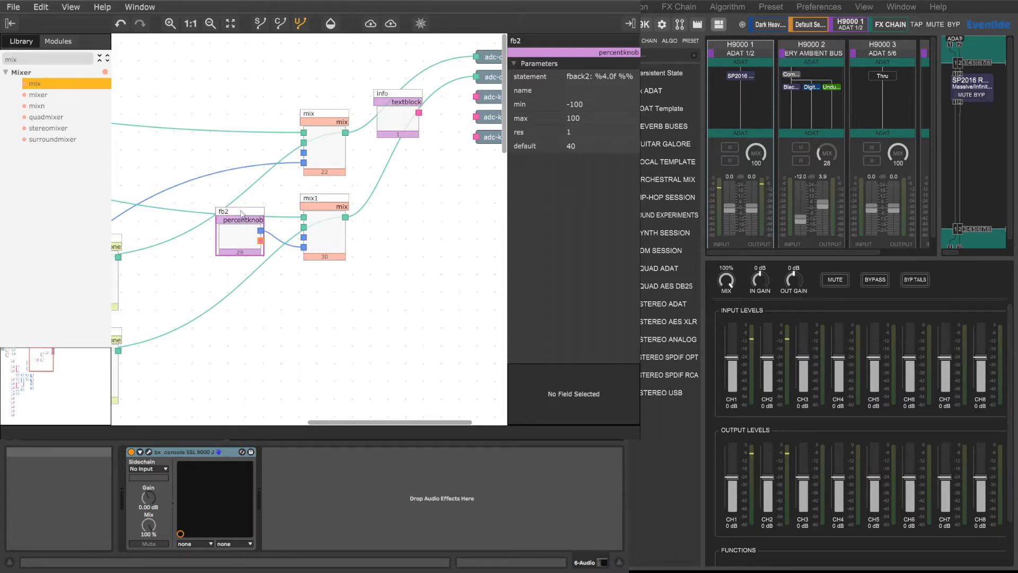
drag(360, 424, 296, 422)
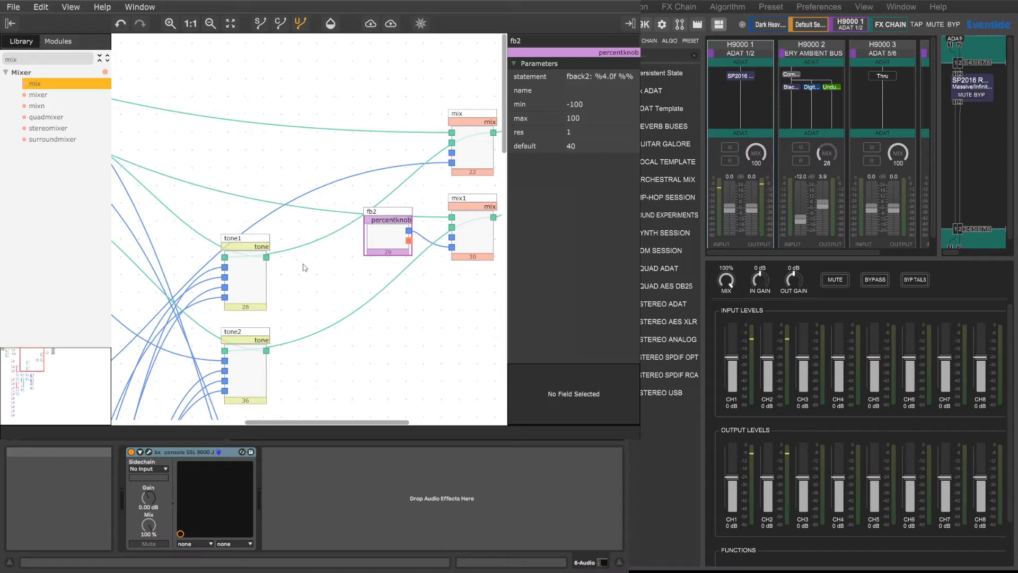
drag(392, 214, 161, 216)
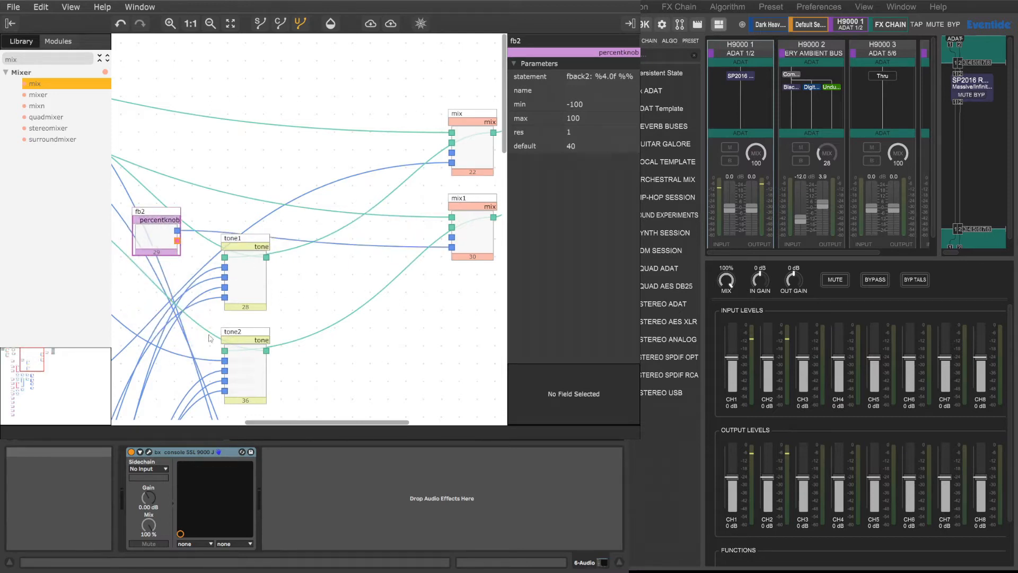
drag(291, 423, 153, 422)
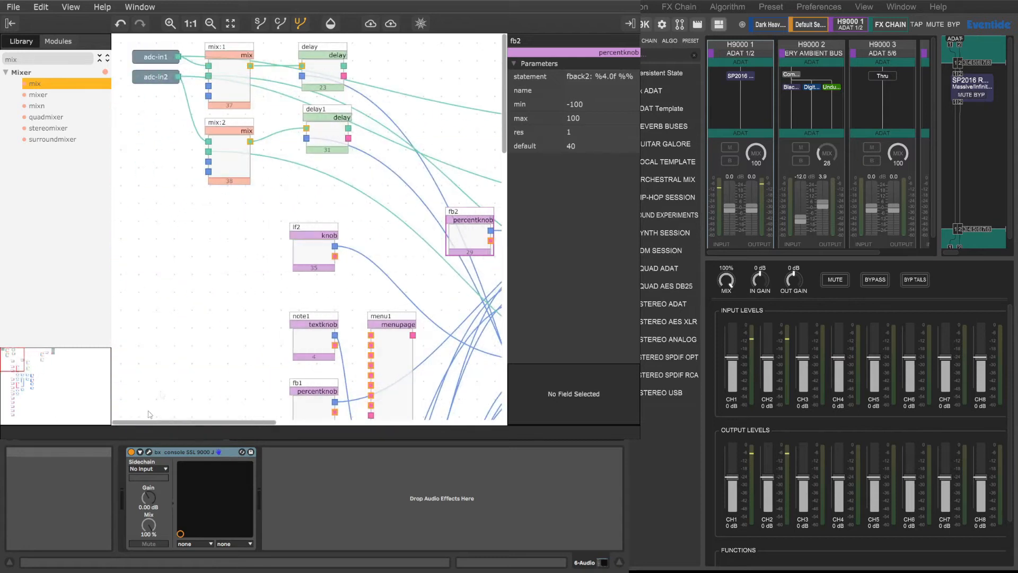
drag(466, 214, 151, 196)
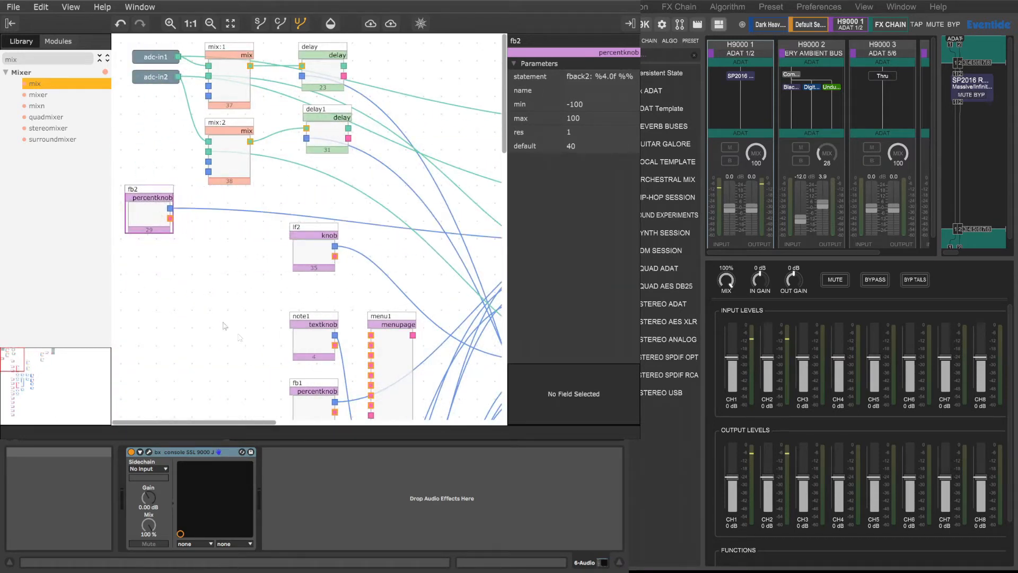
Step: Connect the output of delay to in2 of the mix module and the output of delay1 to in2 of mix1
drag(241, 423, 498, 428)
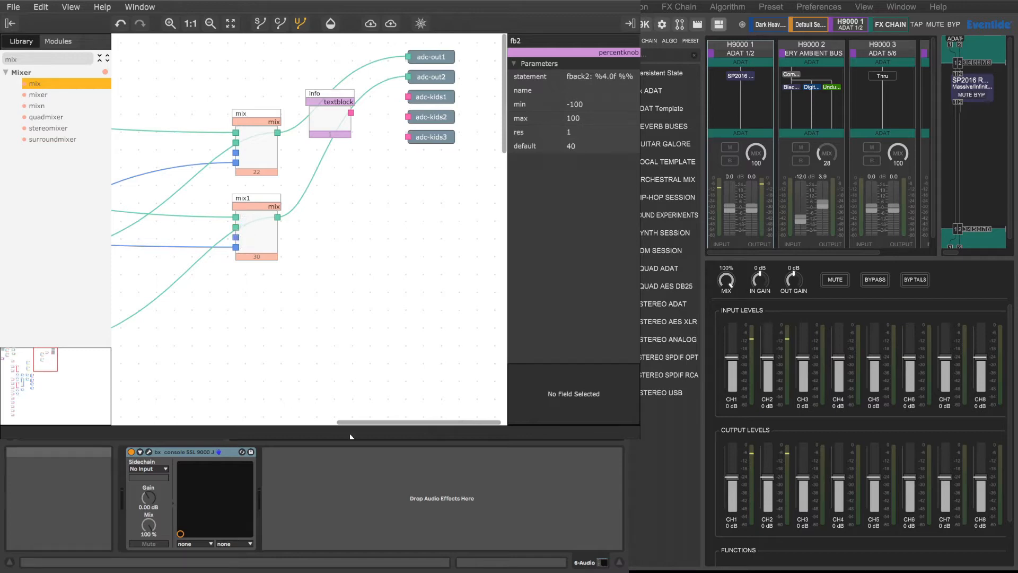
drag(361, 422, 201, 419)
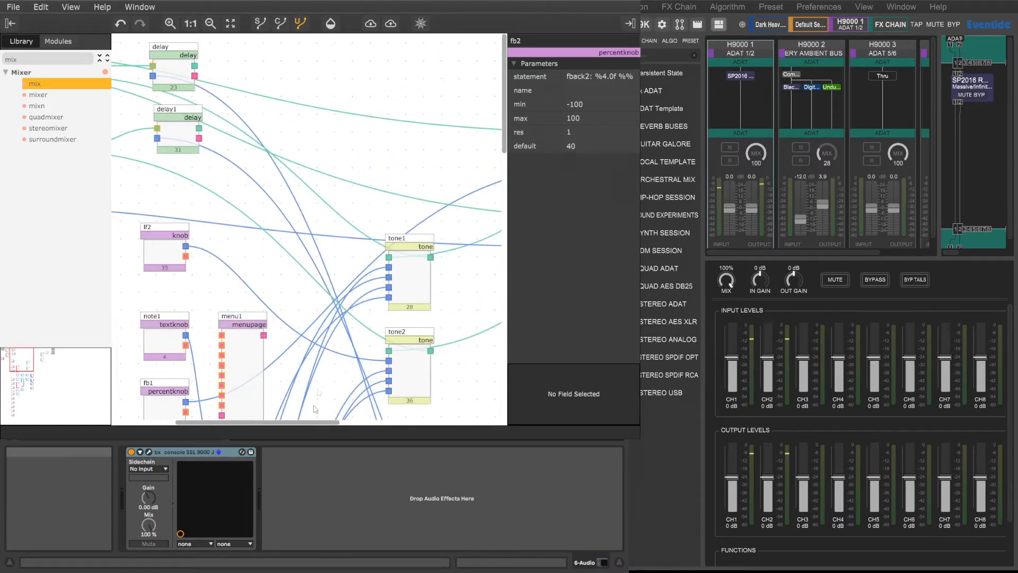
scroll(315, 390, down, 5)
scroll(309, 304, up, 5)
drag(194, 66, 421, 143)
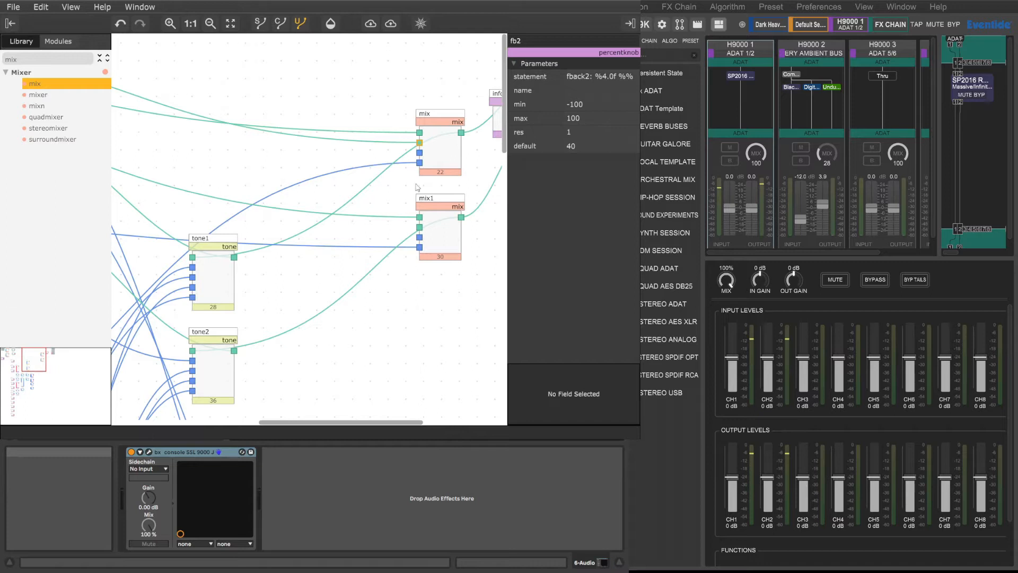
drag(385, 423, 287, 395)
drag(230, 129, 294, 229)
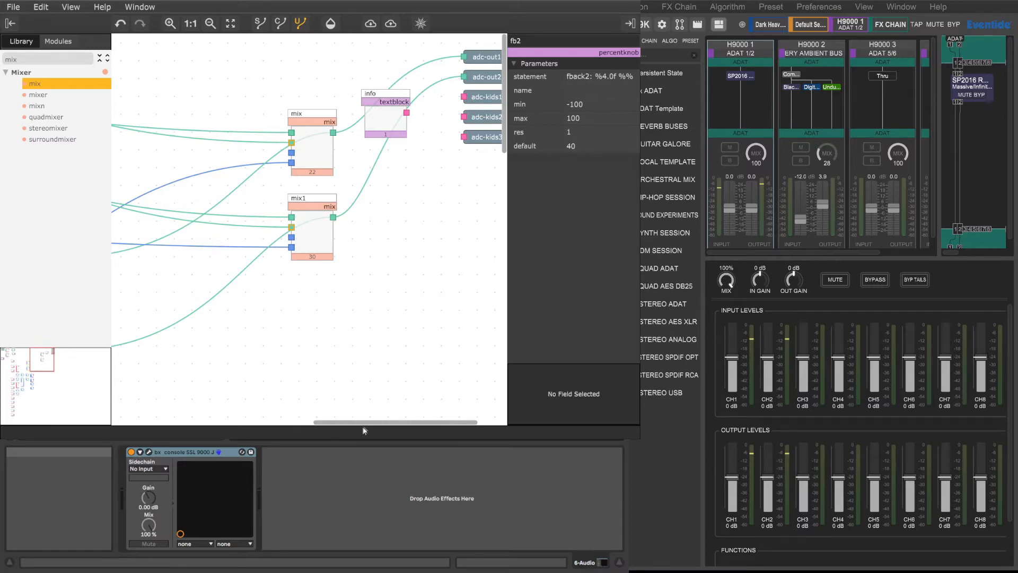
Step: Examine the delay time control path through the math1, math2, dly1, dly2 and c_smooth modules
drag(362, 422, 151, 417)
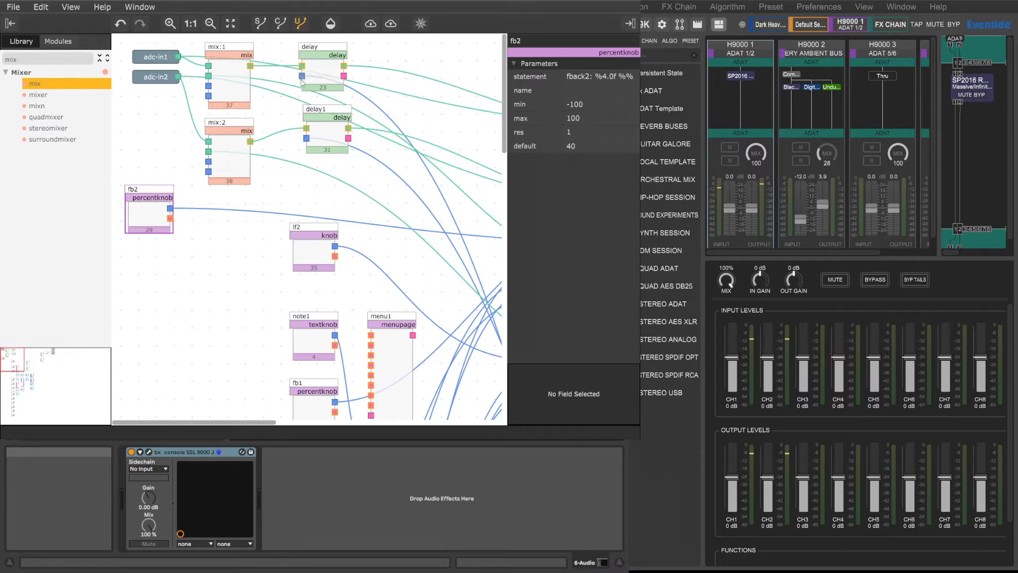
scroll(388, 377, down, 3)
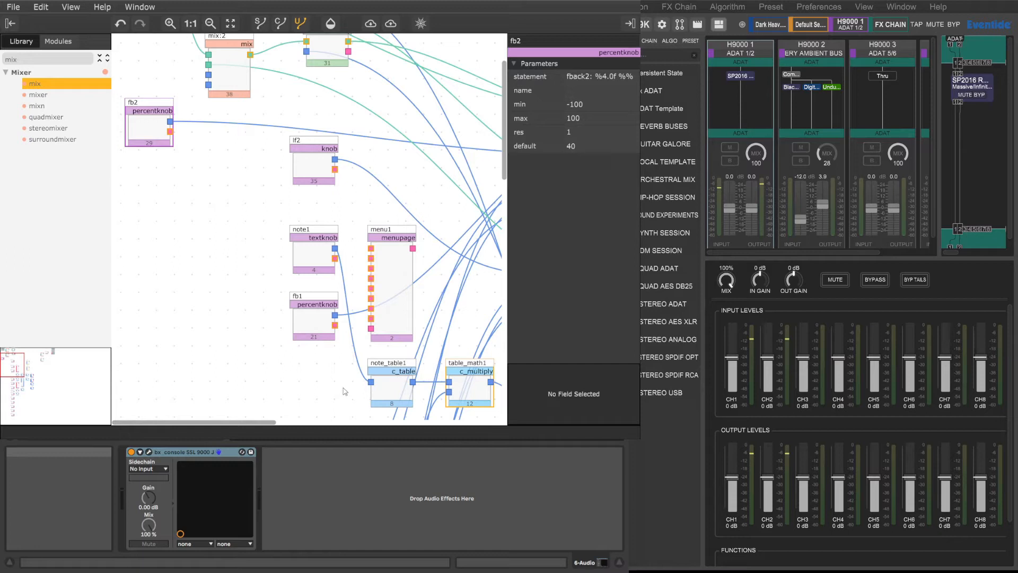
drag(267, 422, 397, 423)
scroll(400, 406, down, 3)
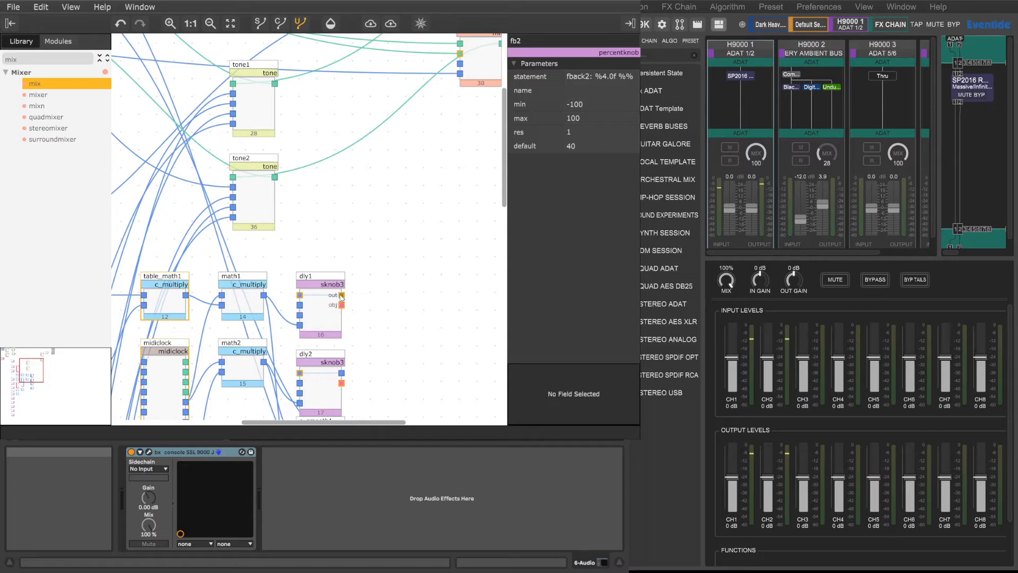
scroll(306, 338, down, 3)
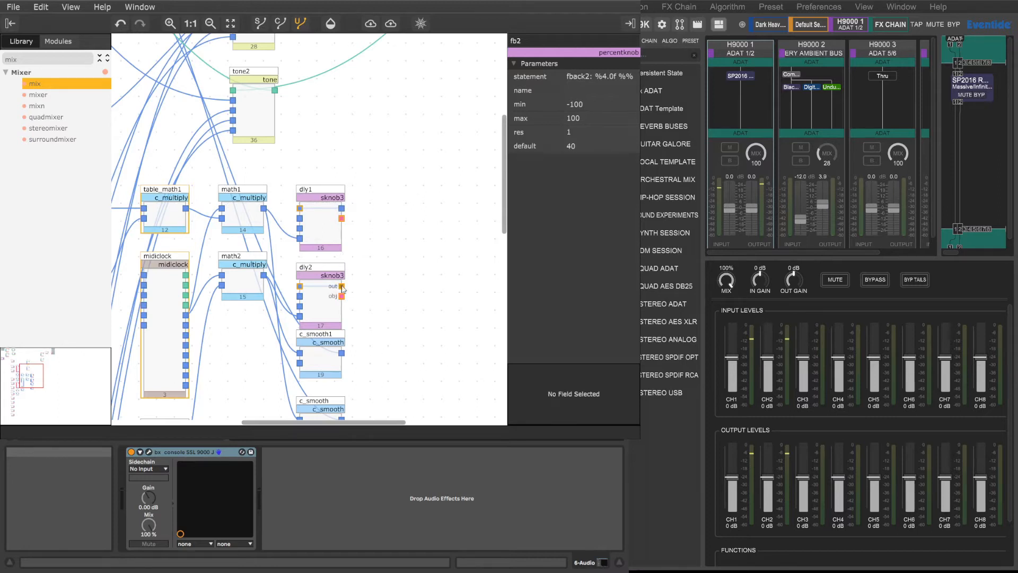
scroll(316, 338, down, 3)
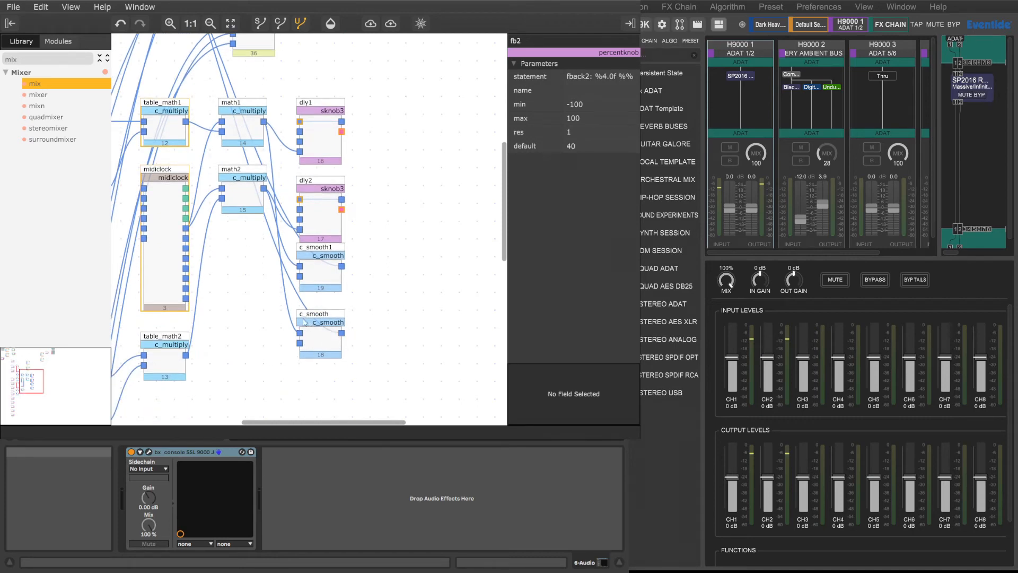
scroll(344, 334, up, 11)
Step: Connect the fb2 knob's output to the last control input of both mix:1 and mix:2, replacing its connection to mix1
scroll(330, 423, left, 8)
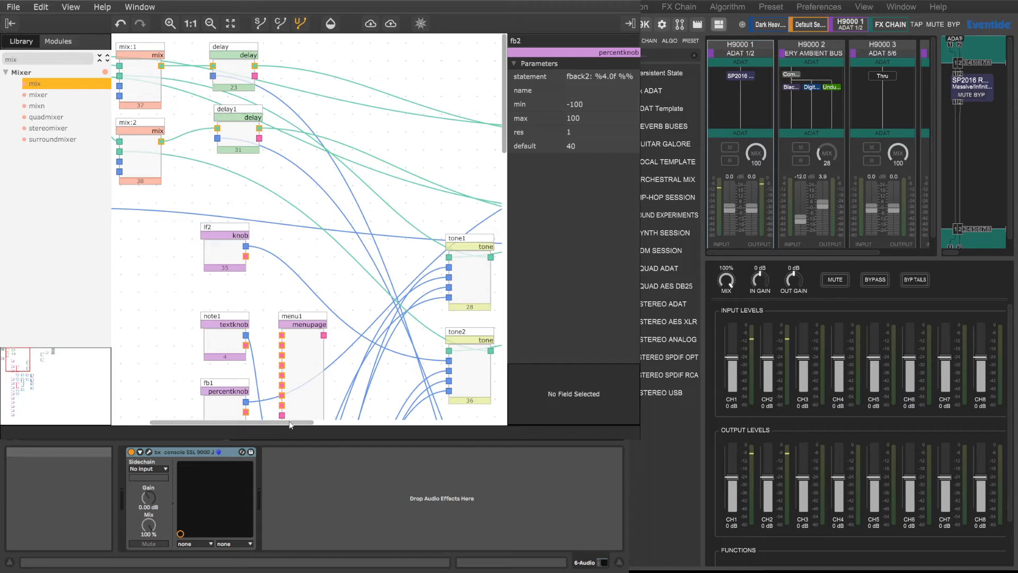
scroll(291, 425, left, 3)
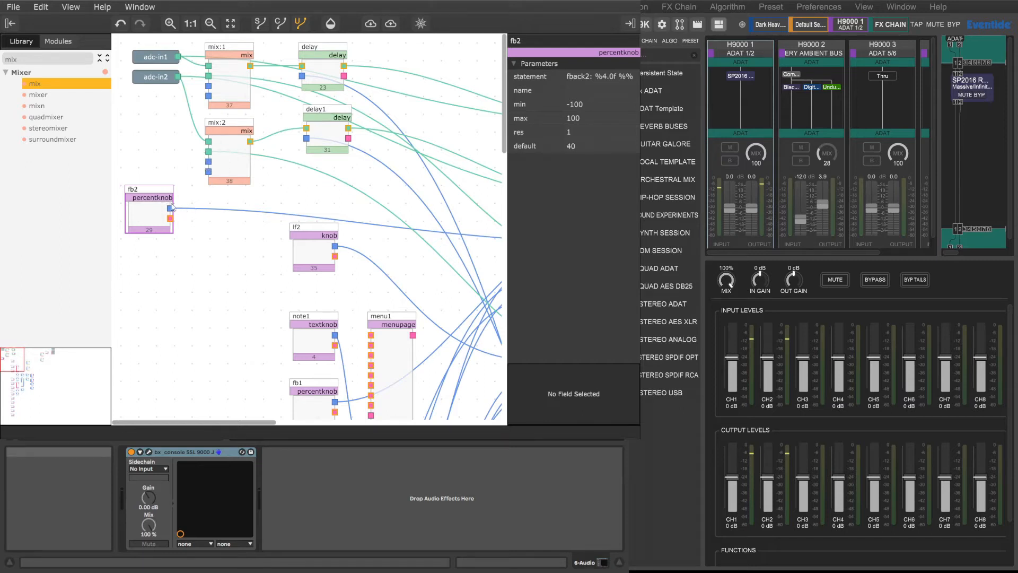
drag(170, 208, 209, 96)
drag(170, 207, 208, 172)
drag(221, 422, 391, 422)
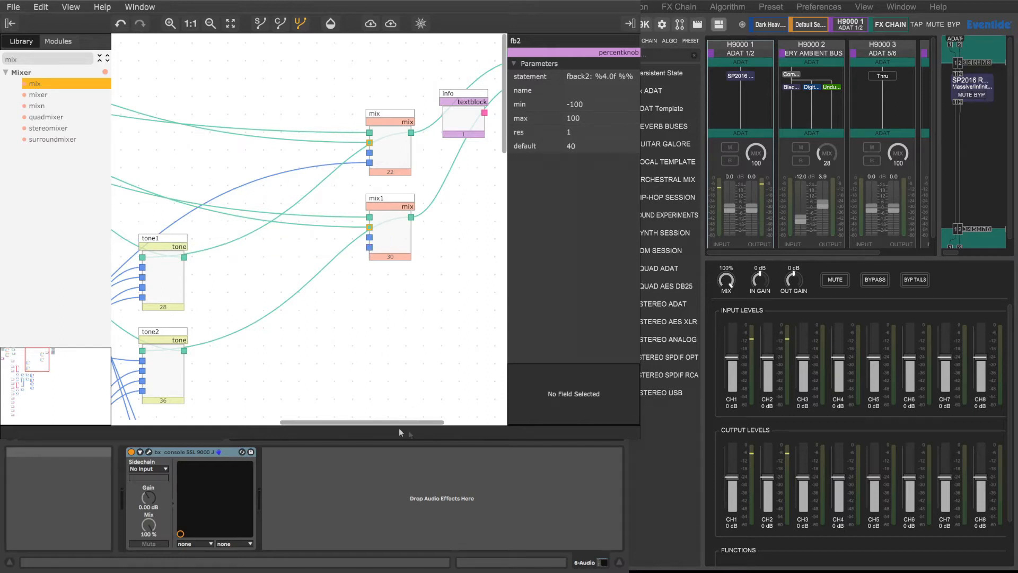
Step: Hide the control connections and trace the audio path from adc-in1 and adc-in2 through the mixers, delays and tone modules
drag(386, 418, 193, 420)
scroll(254, 366, up, 5)
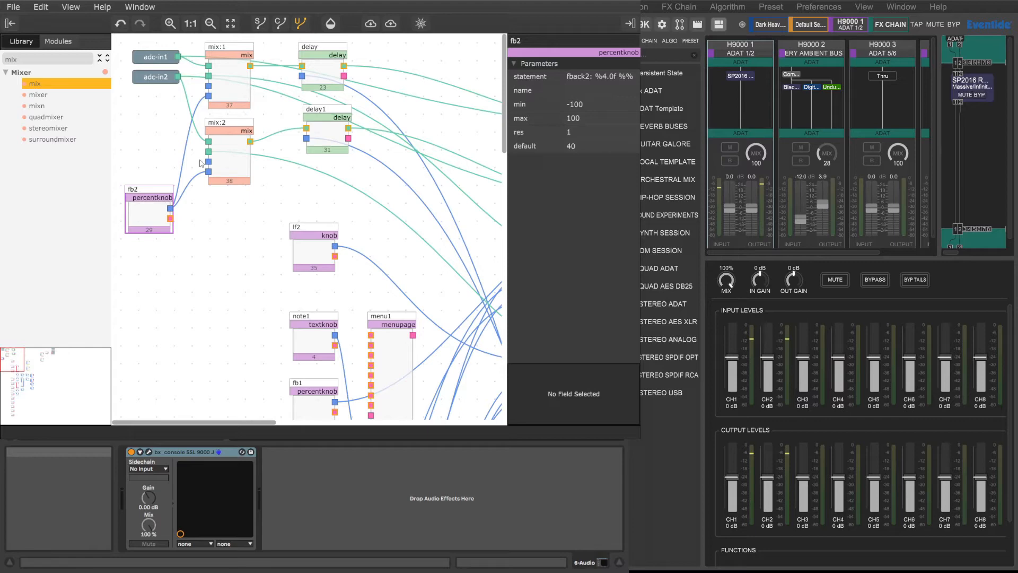
drag(256, 421, 282, 423)
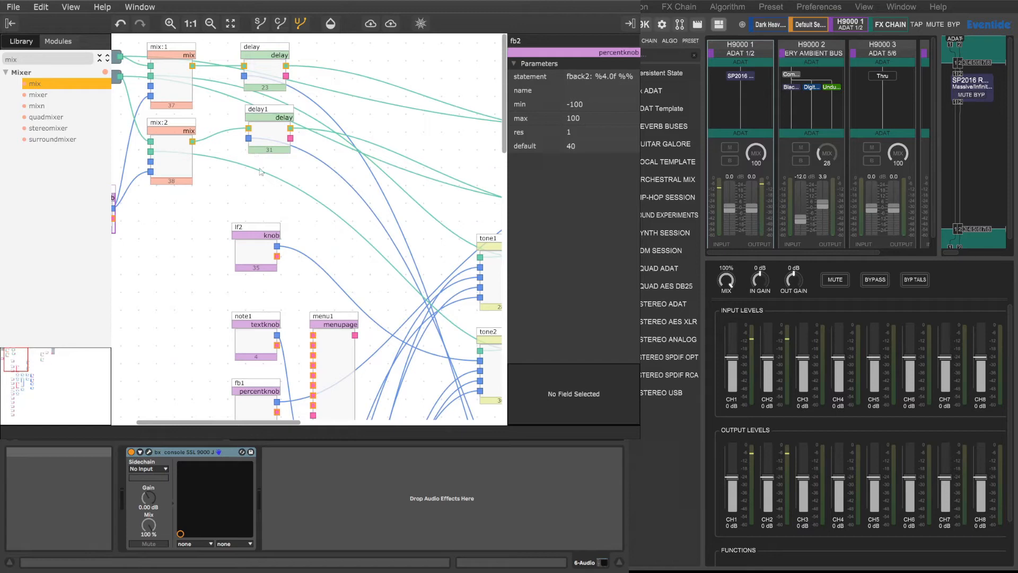
click(280, 23)
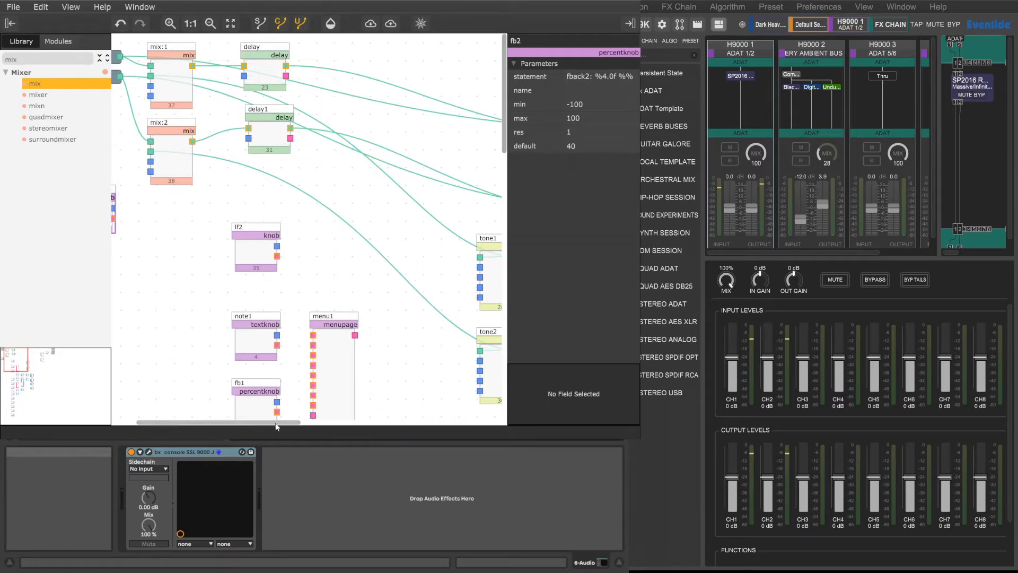
drag(277, 423, 195, 423)
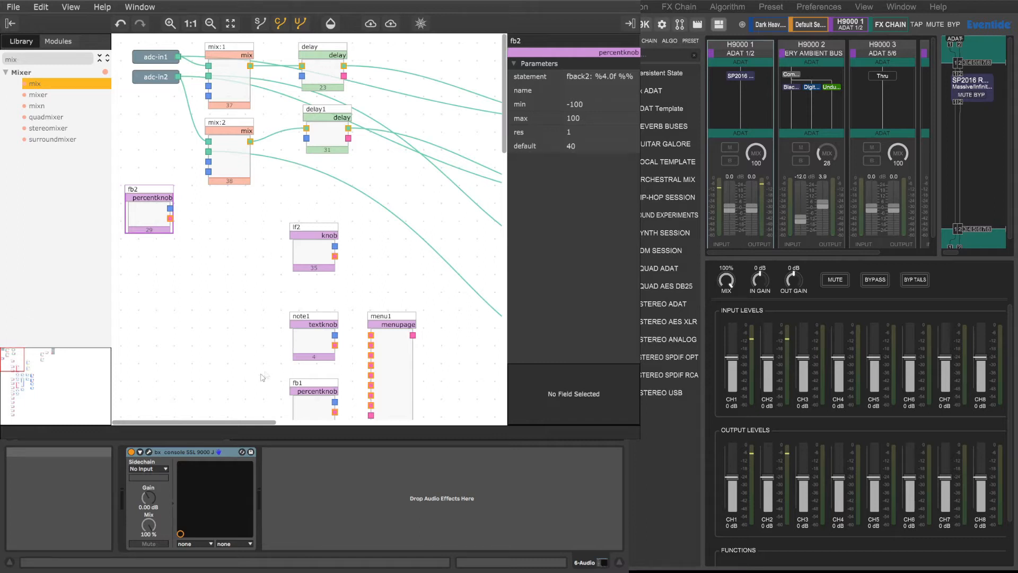
drag(236, 425, 422, 424)
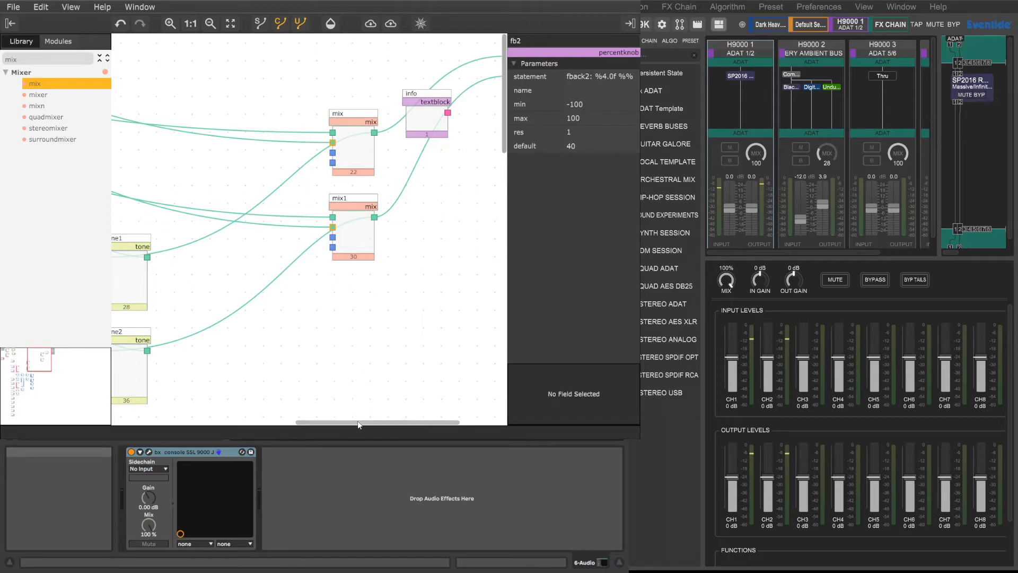
drag(359, 422, 156, 419)
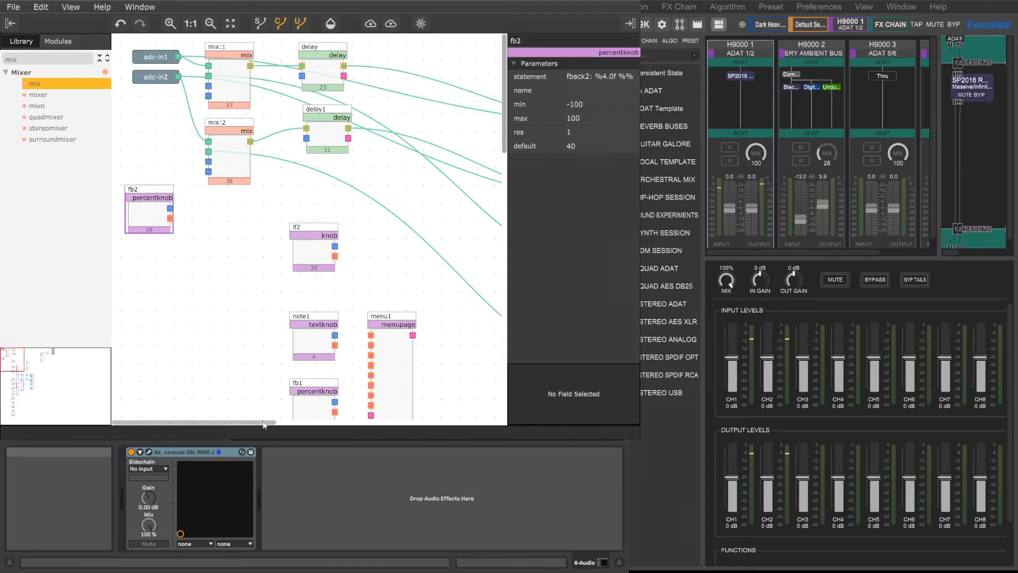
drag(268, 422, 430, 425)
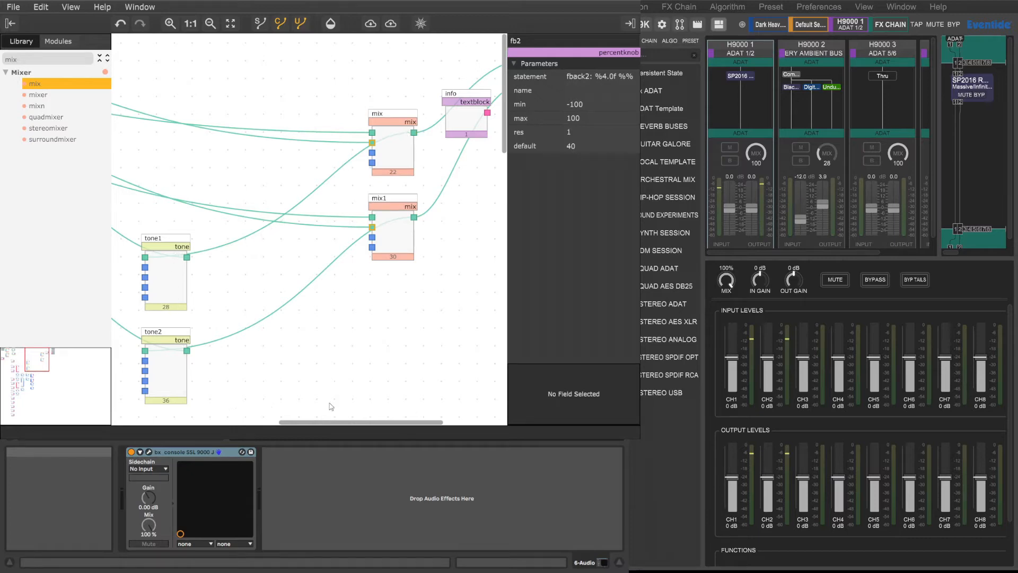
scroll(319, 308, left, 15)
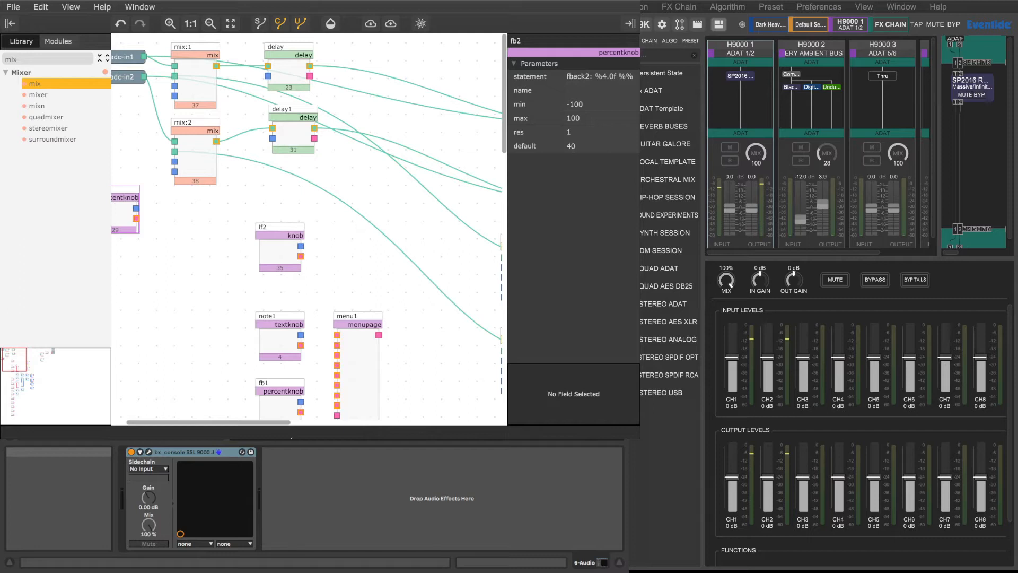
Step: Hide the audio connections, show the control connections, and move the fb1 knob up to sit just above lf2
drag(261, 423, 448, 422)
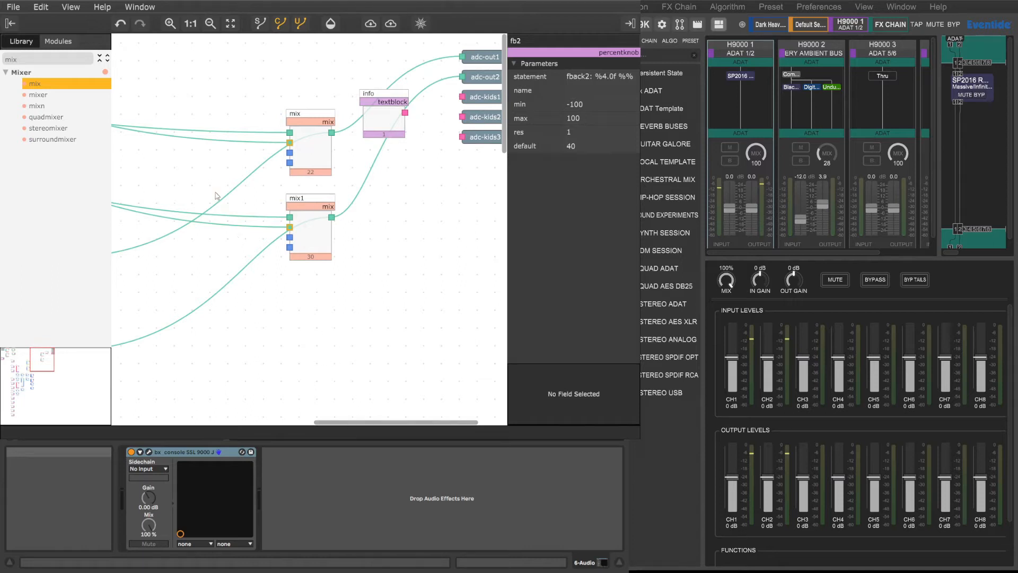
click(261, 23)
click(279, 22)
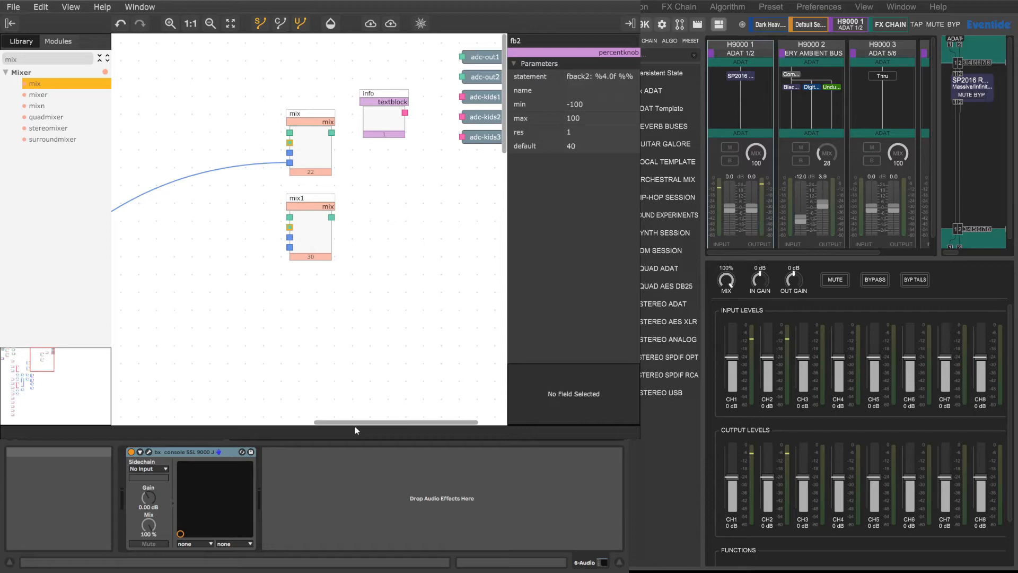
drag(346, 425, 202, 422)
scroll(204, 368, down, 1)
scroll(206, 368, down, 1)
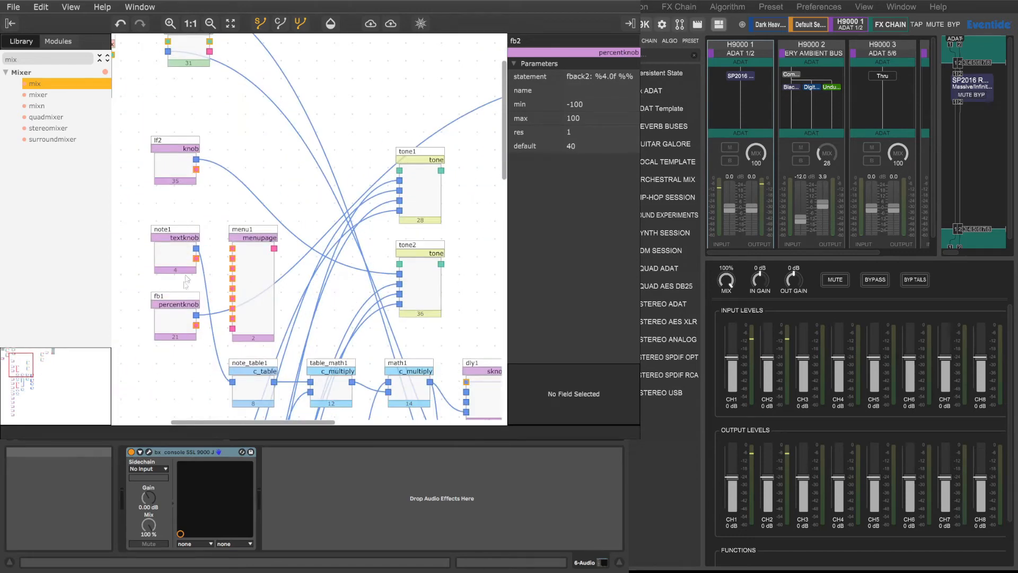
drag(176, 299, 177, 89)
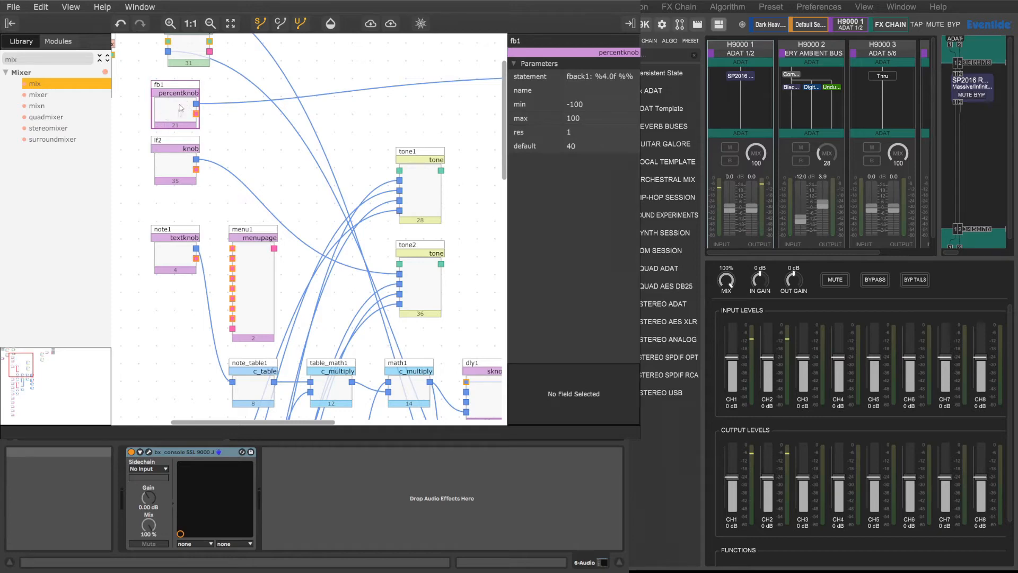
Step: Examine the parameters of the note, type and tone-control knobs from type1 down to hf2
scroll(178, 353, down, 5)
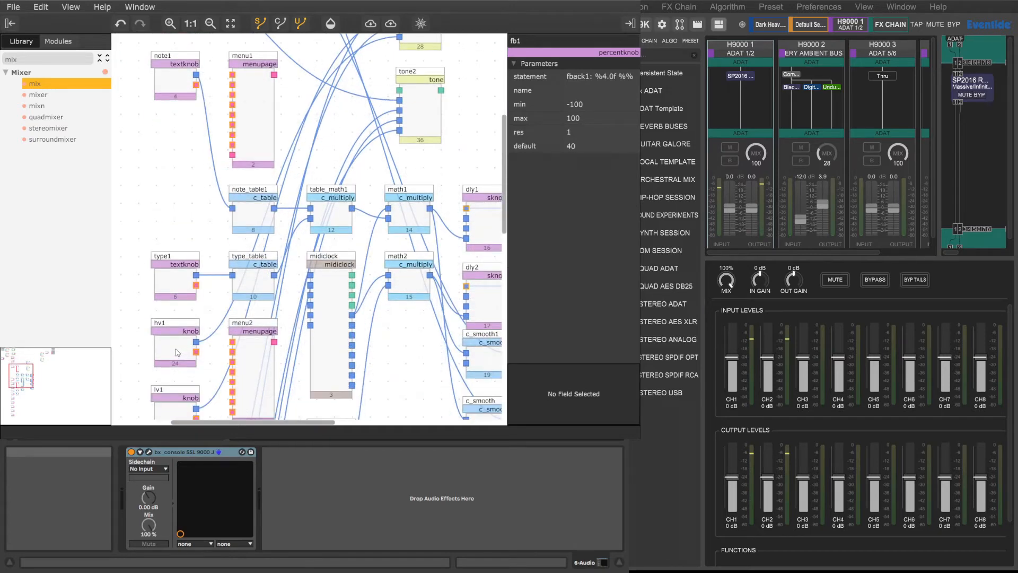
click(177, 279)
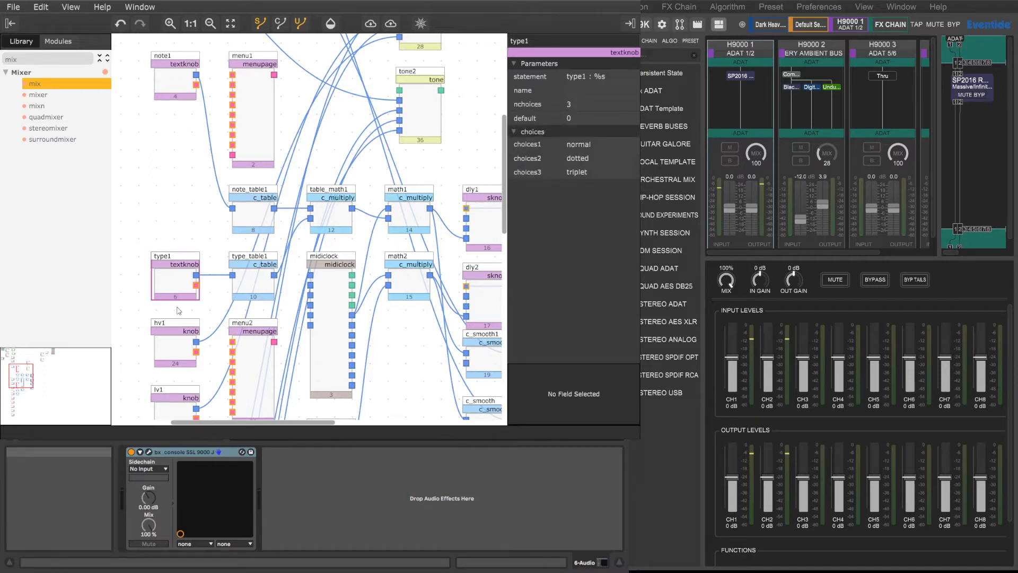
click(176, 343)
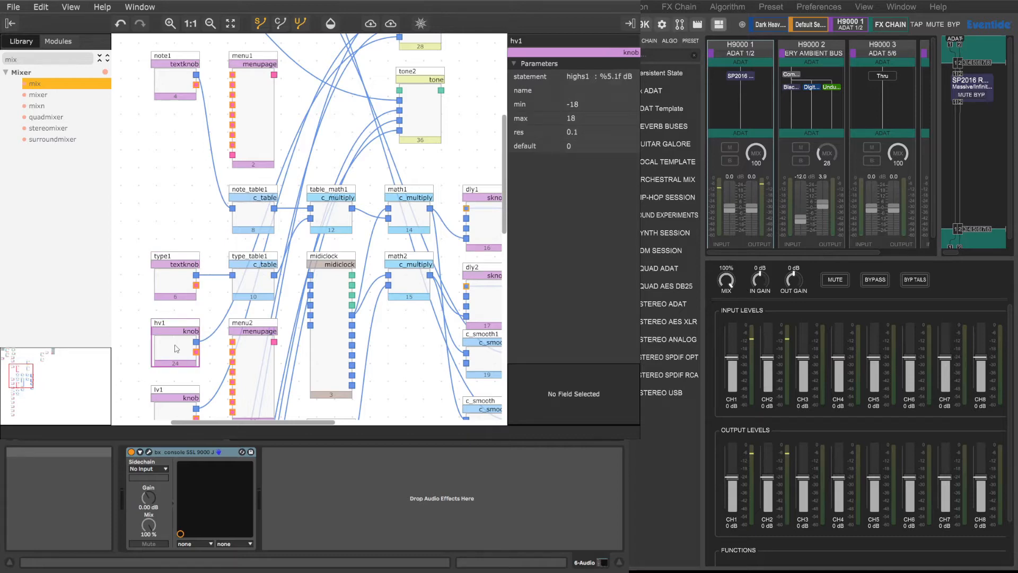
scroll(176, 348, down, 3)
click(177, 347)
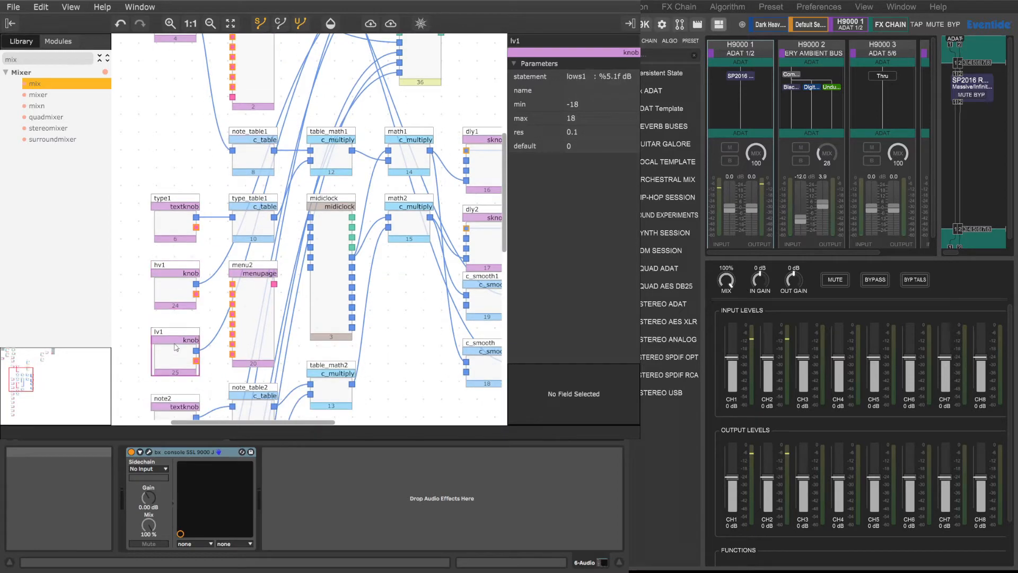
scroll(177, 347, down, 6)
click(185, 307)
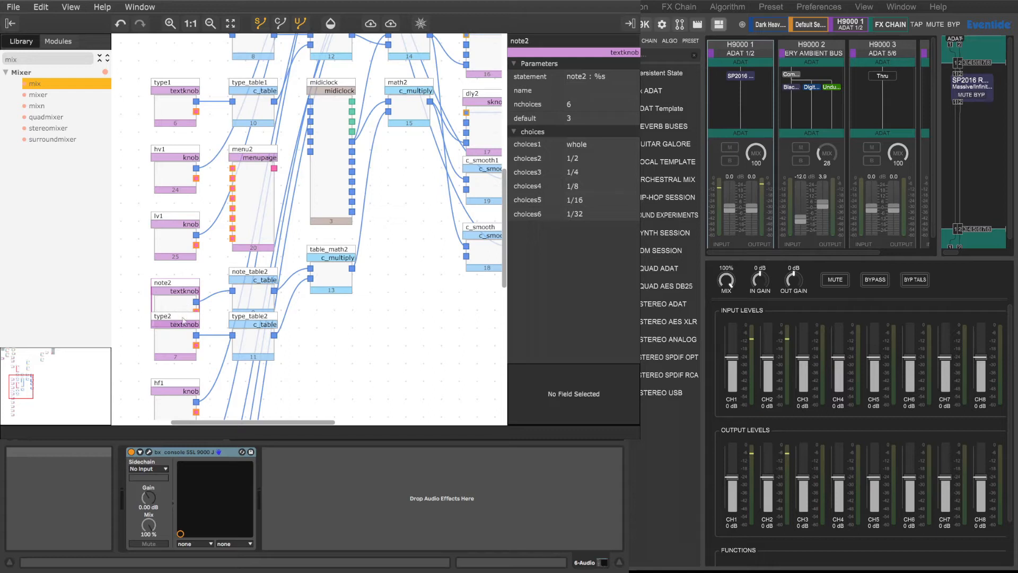
click(185, 347)
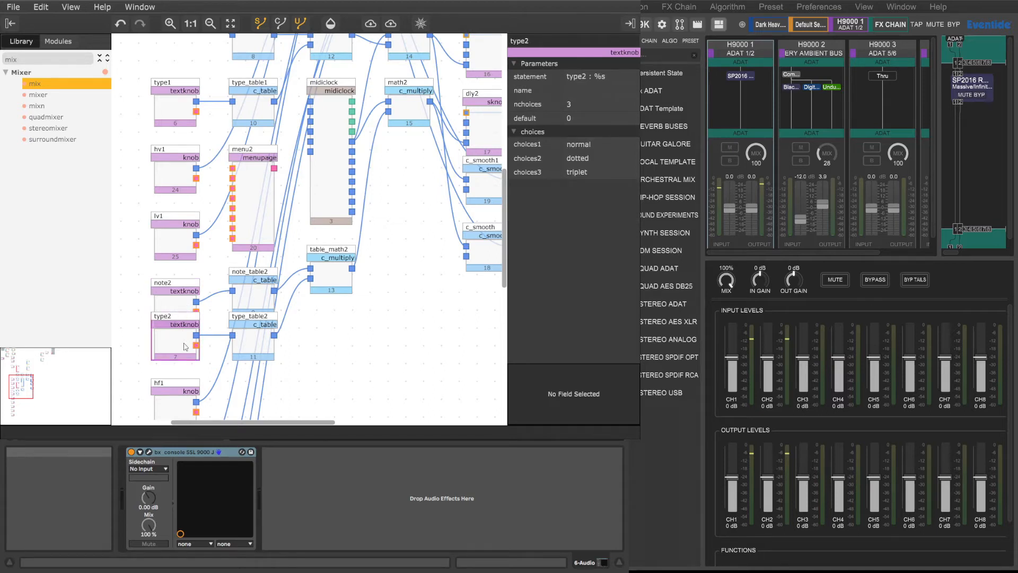
click(184, 302)
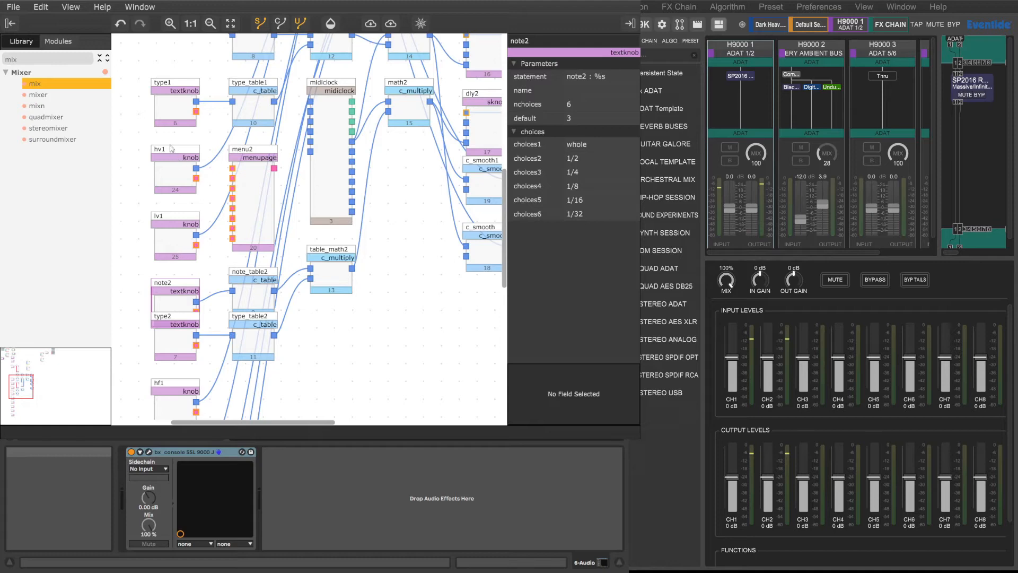
scroll(185, 312, down, 3)
click(178, 350)
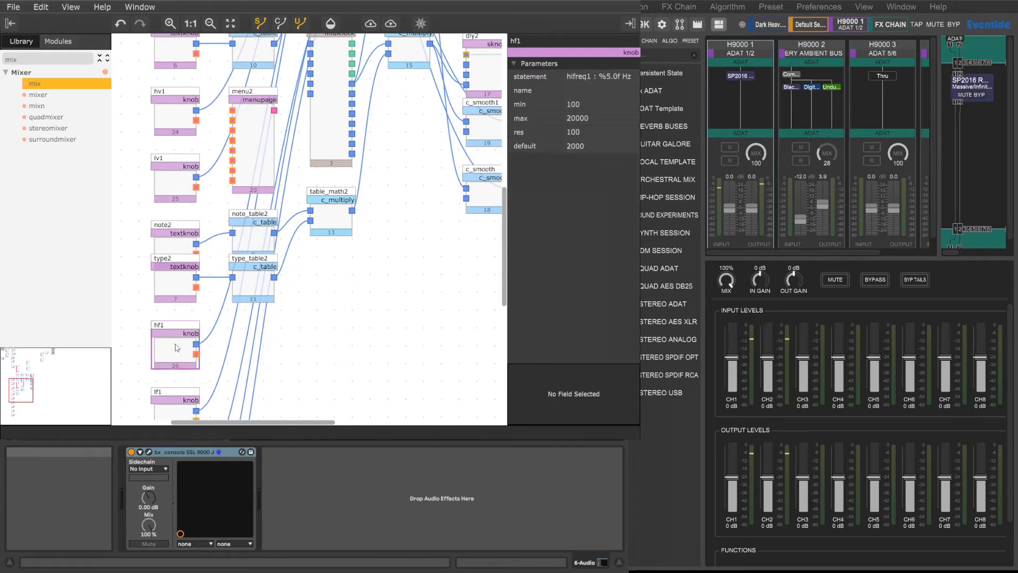
scroll(177, 351, down, 6)
click(171, 302)
click(177, 370)
scroll(177, 369, down, 6)
click(175, 312)
click(175, 376)
scroll(175, 377, down, 6)
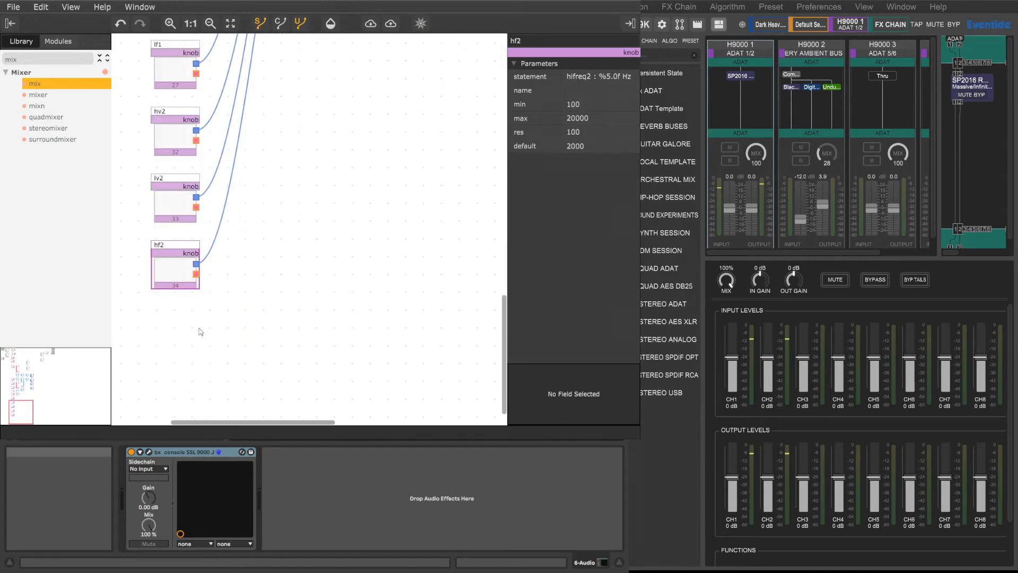
Step: Delete the control connection from the fb1 knob to amp2 of the mix module
scroll(200, 330, up, 18)
scroll(200, 330, up, 20)
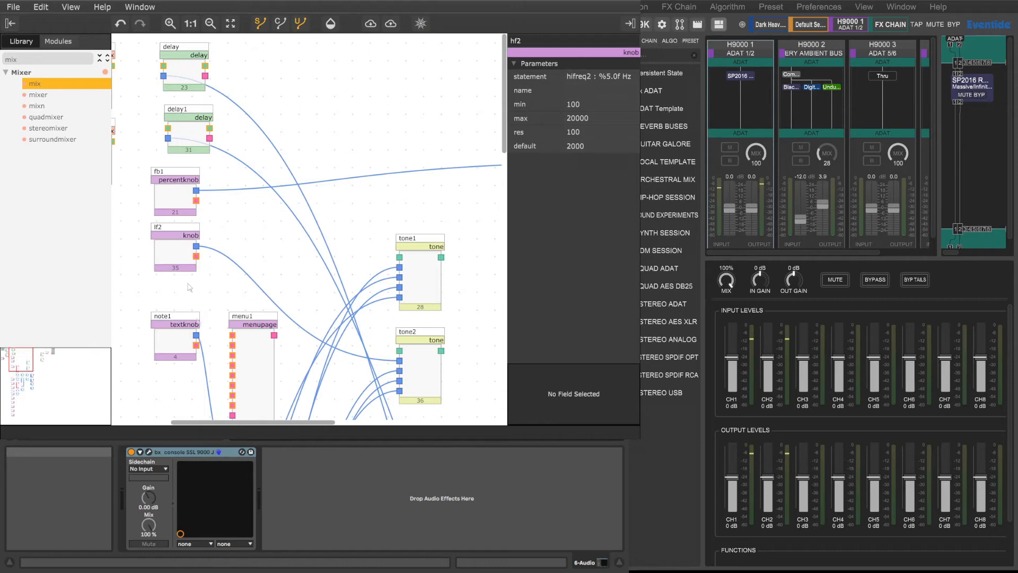
click(179, 182)
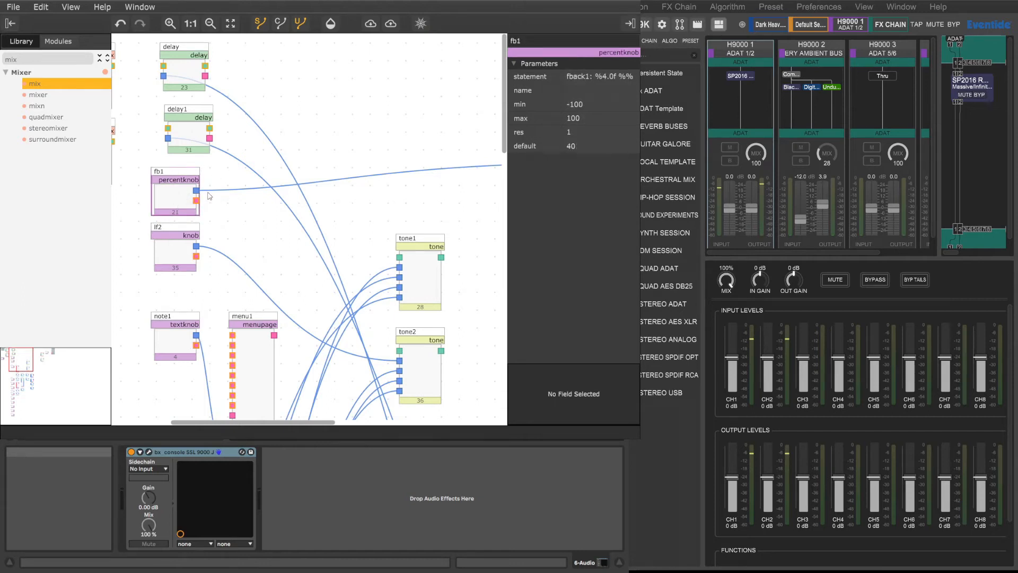
drag(275, 421, 223, 419)
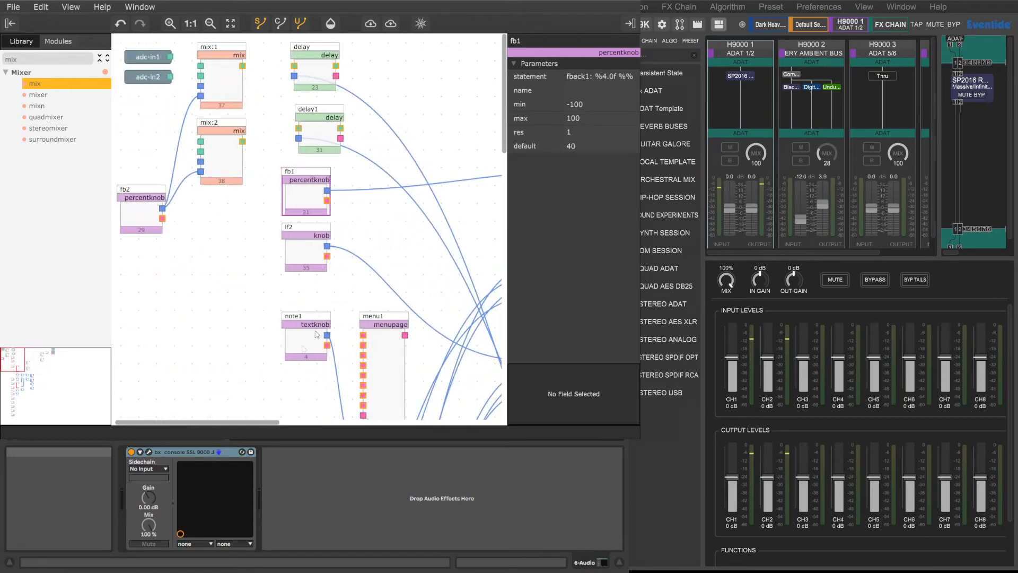
drag(244, 423, 438, 424)
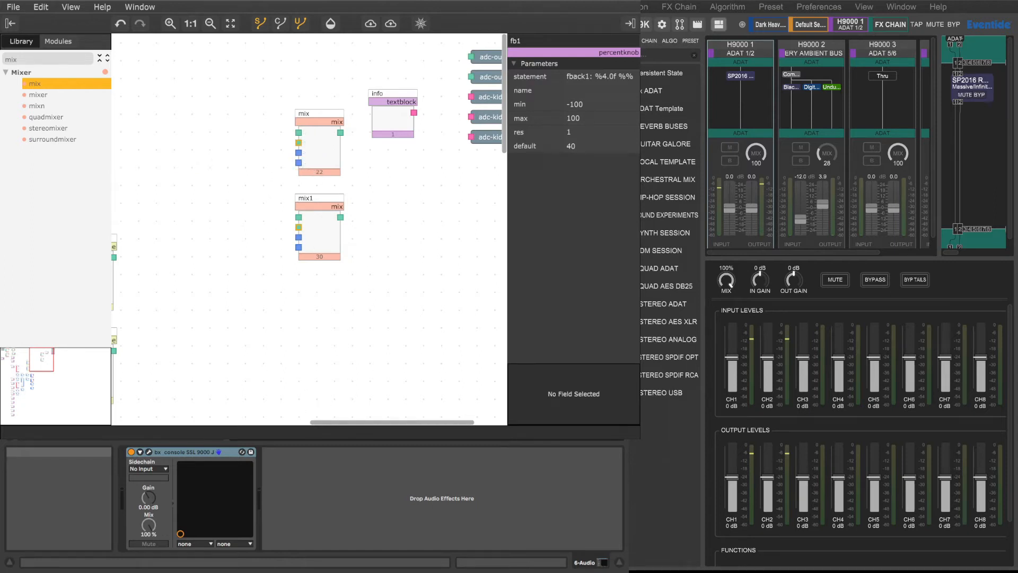
drag(364, 422, 215, 423)
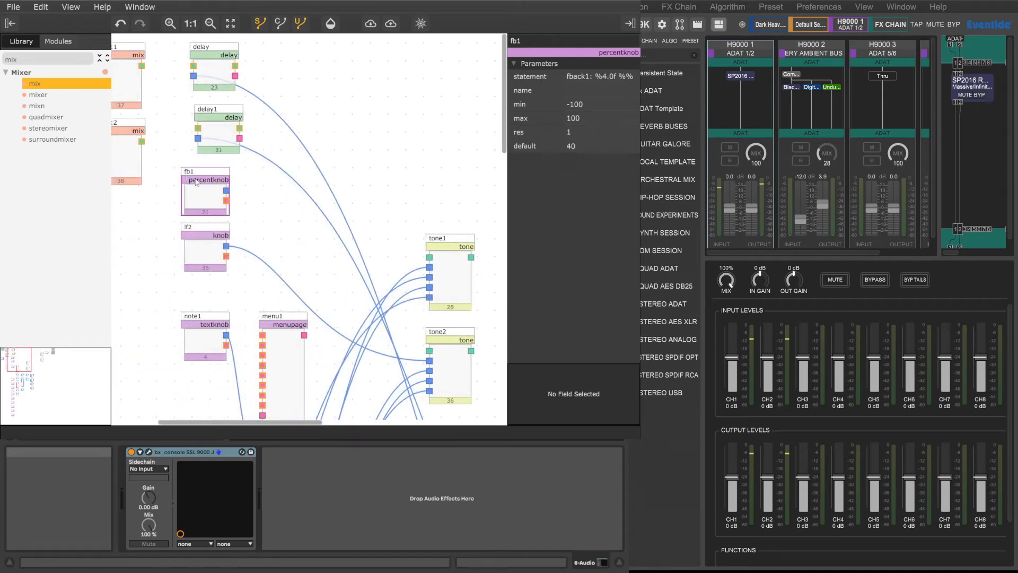
Step: Change the fb1 knob's statement to "Dry: %4.0f %%"
click(589, 76)
drag(591, 76, 557, 73)
text(Dry)
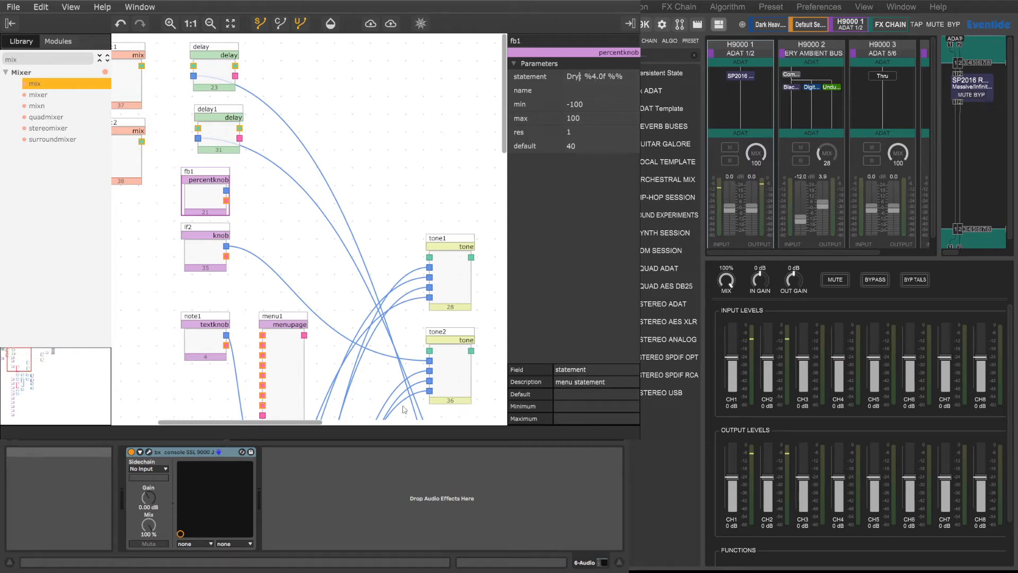
mouse_move(310, 425)
mouse_down()
mouse_move(225, 419)
mouse_move(495, 427)
mouse_move(320, 427)
mouse_up()
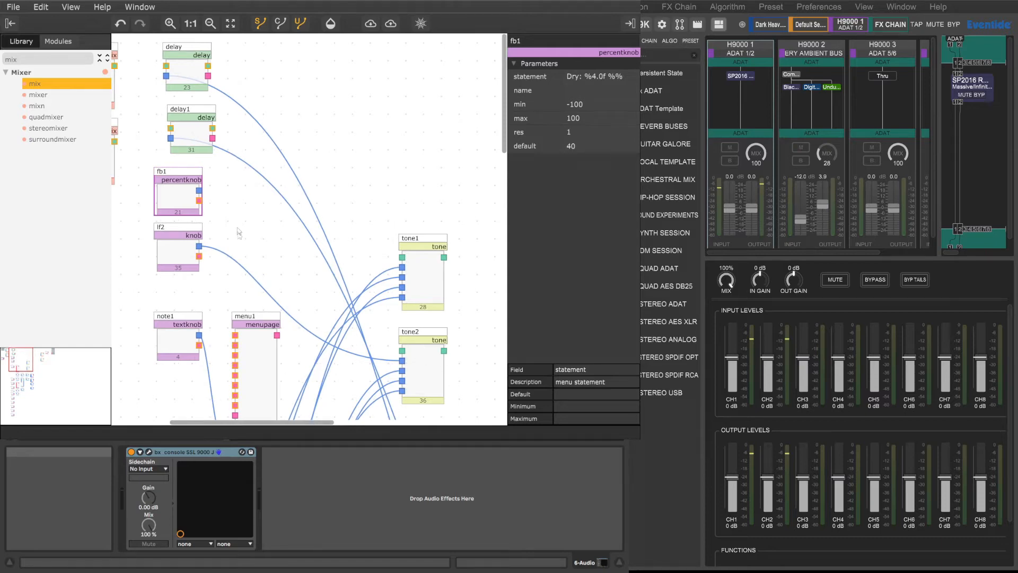
Step: Connect the fb1 knob's control output to amp1 of the mix module
drag(199, 189, 323, 154)
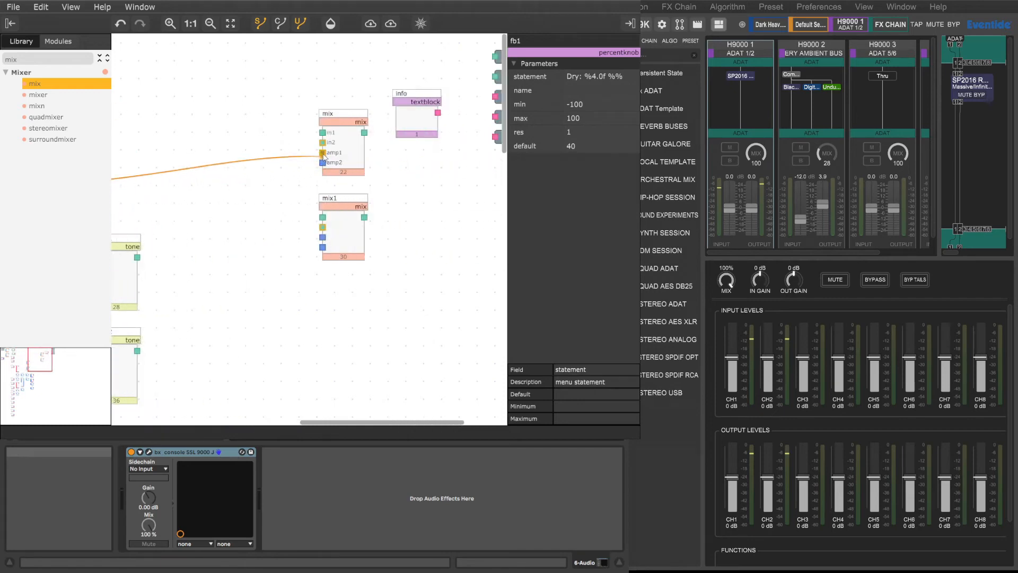
drag(323, 155, 323, 155)
Step: Show the user-interface connections and trace how the fb1 knob and its neighbours link to the menu1 page
drag(376, 422, 231, 405)
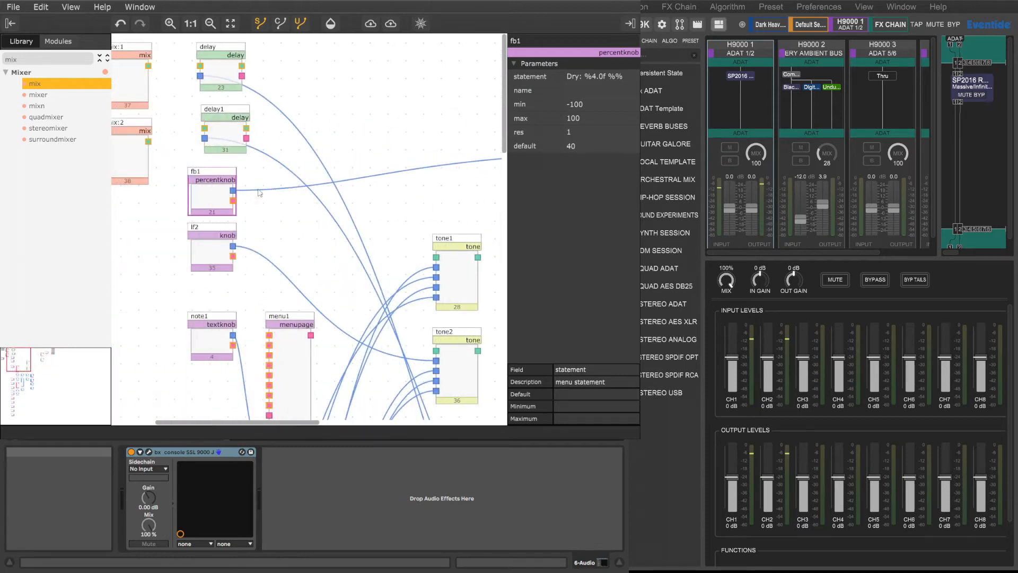
click(205, 174)
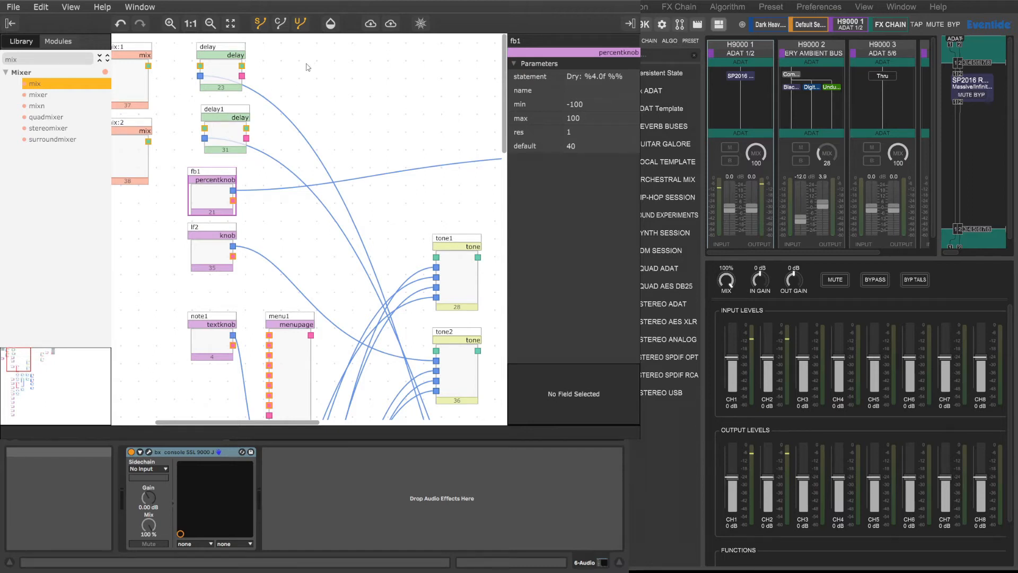
click(281, 23)
click(280, 24)
click(300, 23)
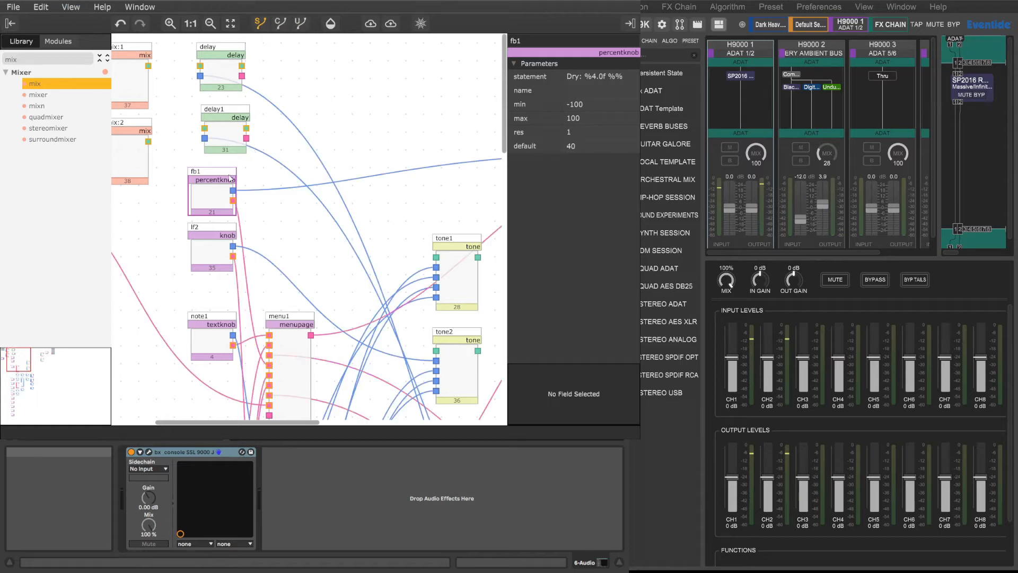
scroll(249, 186, down, 3)
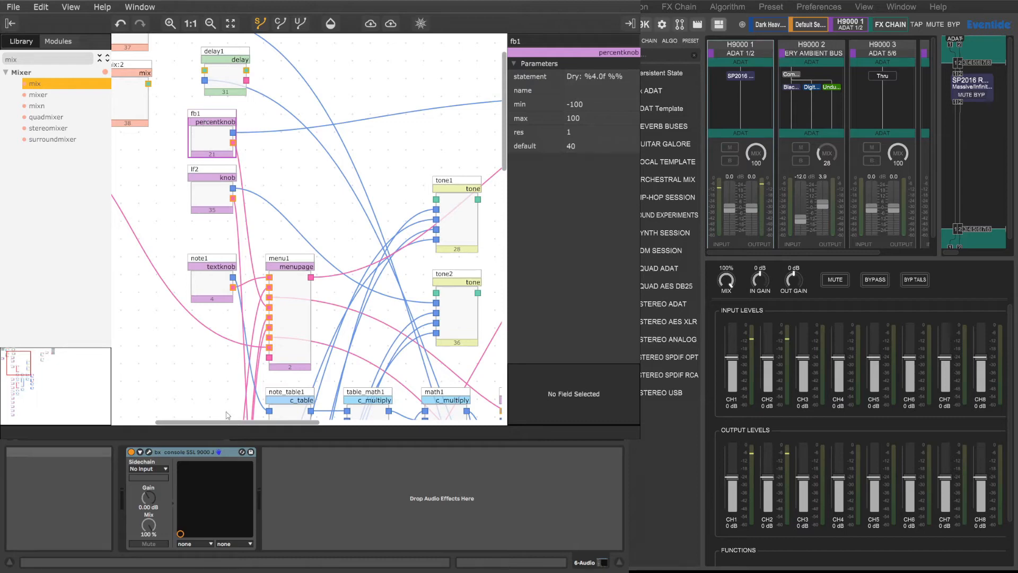
drag(252, 425, 279, 422)
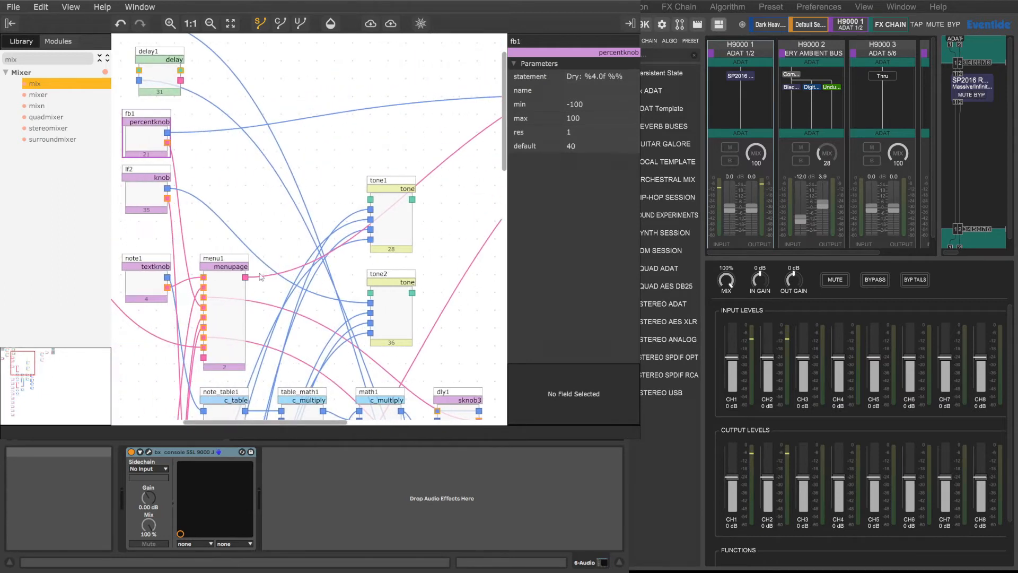
Step: Move the fb1 knob's connection from amp1 to amp2 of the mix module, and also connect it to amp2 of mix1
drag(167, 134, 353, 105)
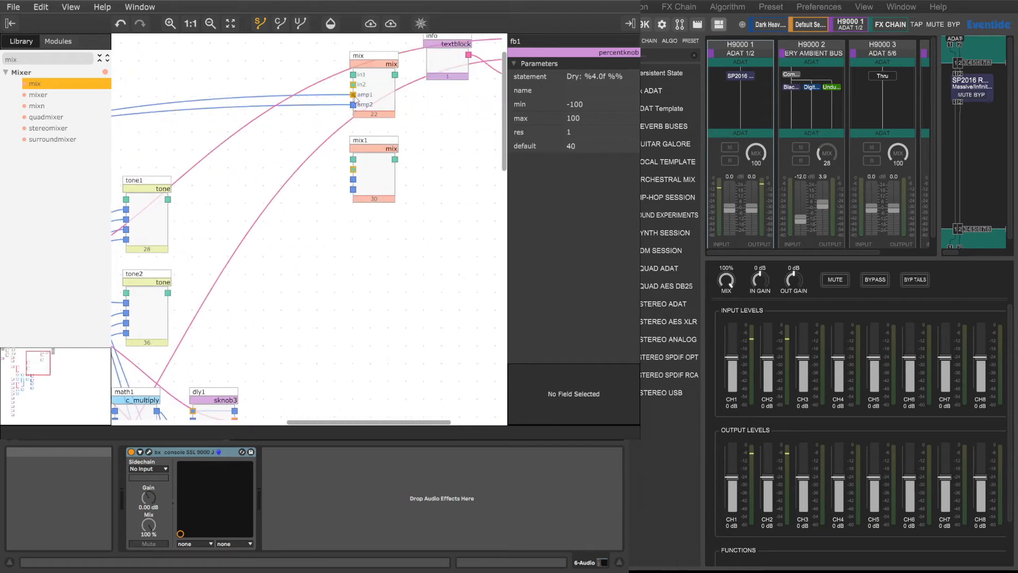
key(Delete)
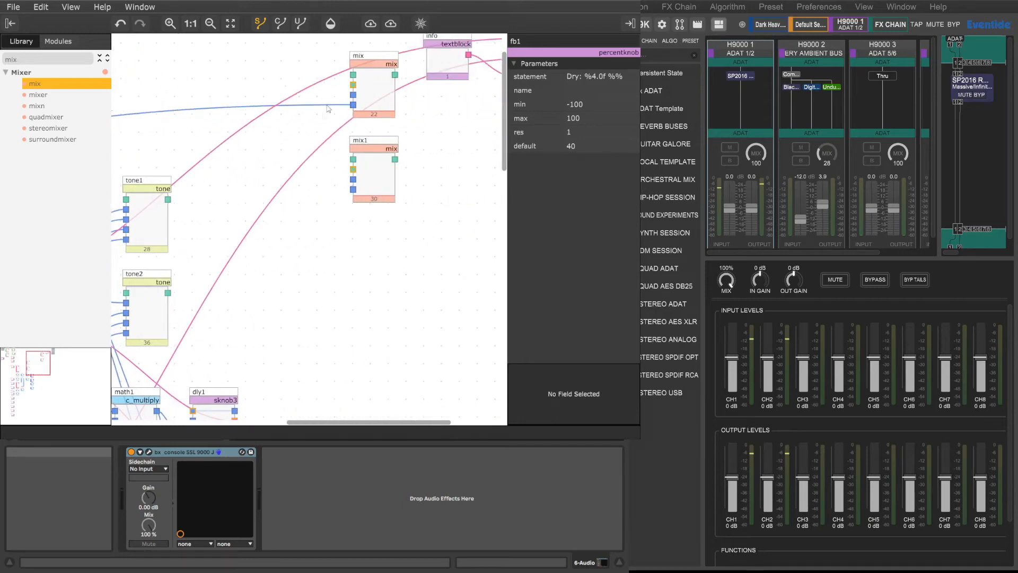
drag(337, 422, 219, 417)
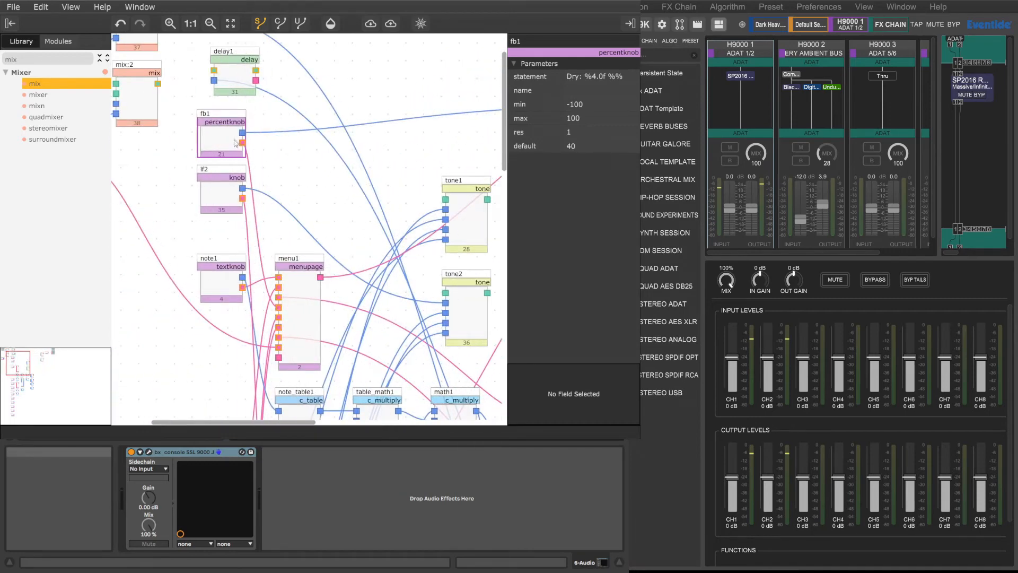
drag(242, 133, 484, 157)
drag(567, 170, 260, 189)
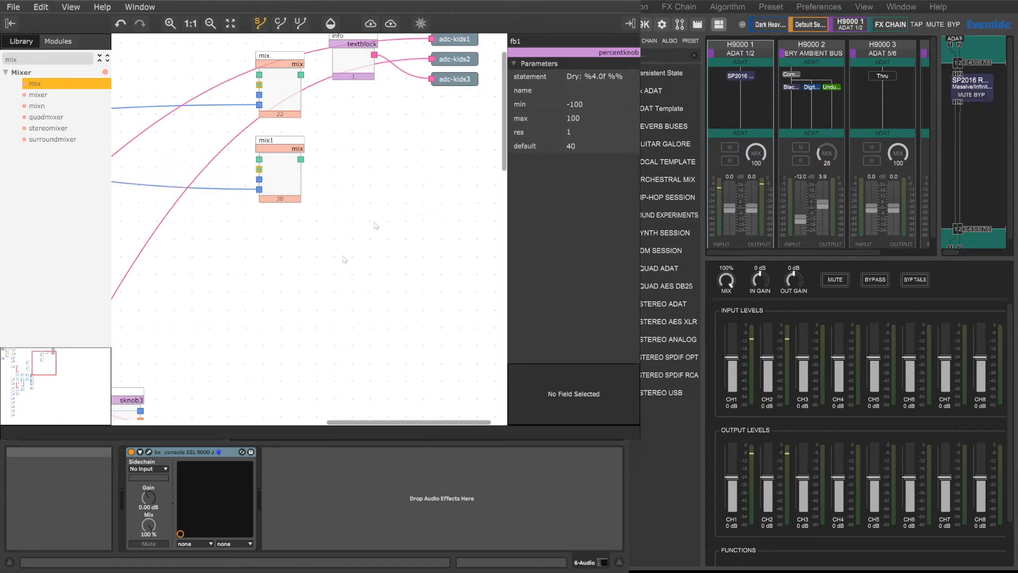
Step: Change the fb1 knob's statement to "Wet: %4.0f %%"
drag(339, 423, 207, 423)
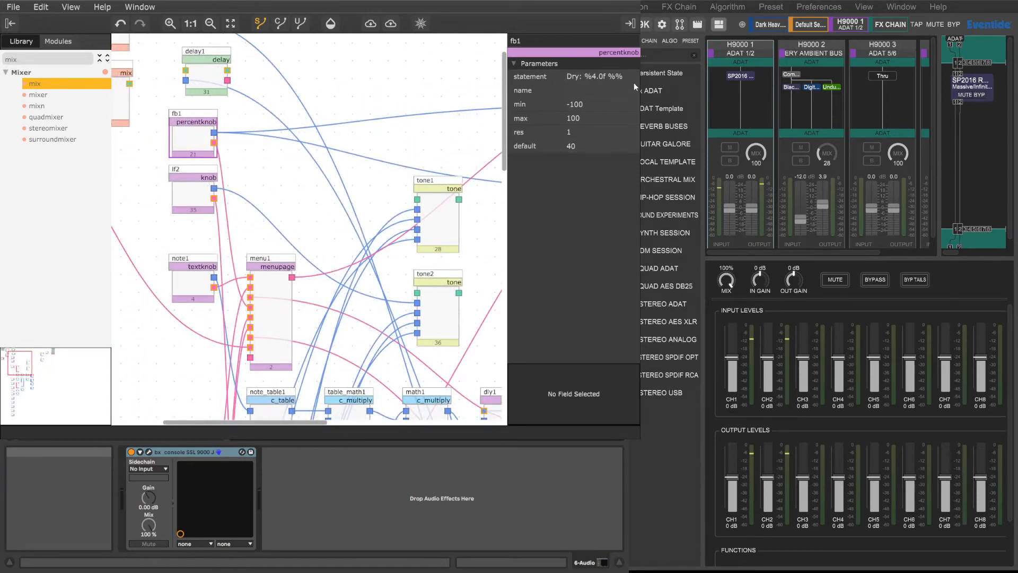
click(573, 76)
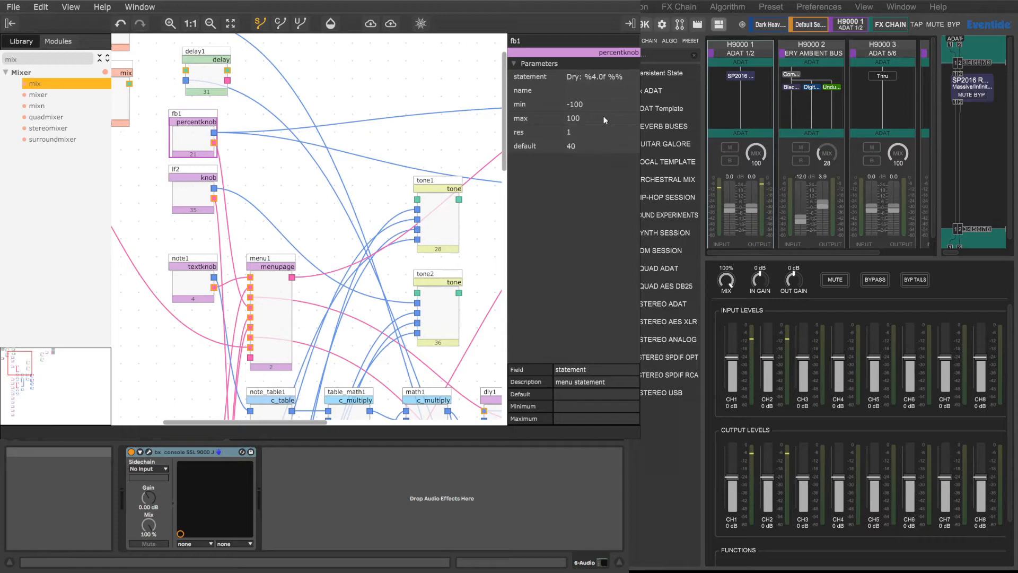
key(BackSpace)
key(BackSpace)
key(BackSpace)
text(Wet)
drag(296, 423, 249, 424)
scroll(390, 371, down, 2)
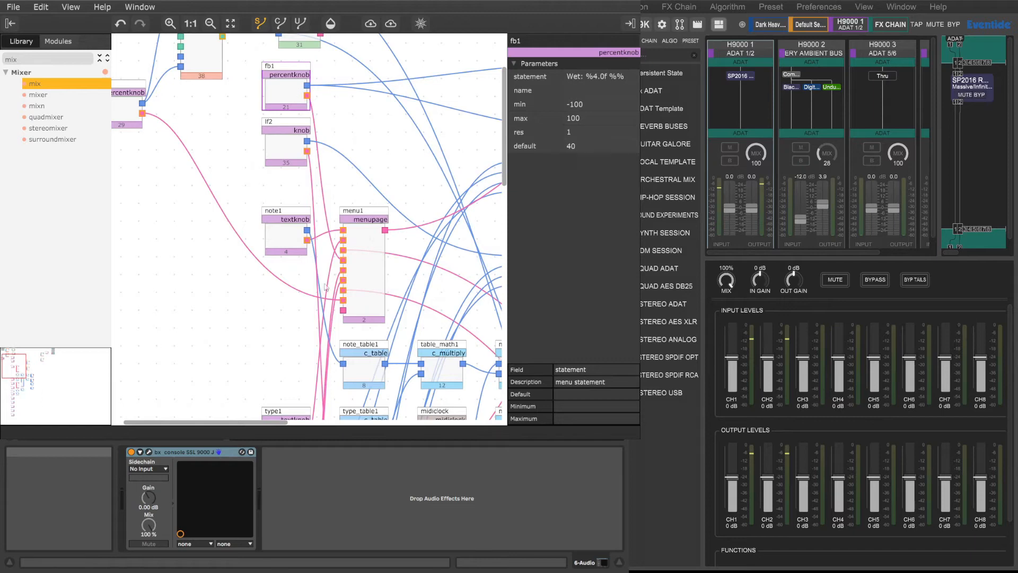
drag(269, 424, 419, 417)
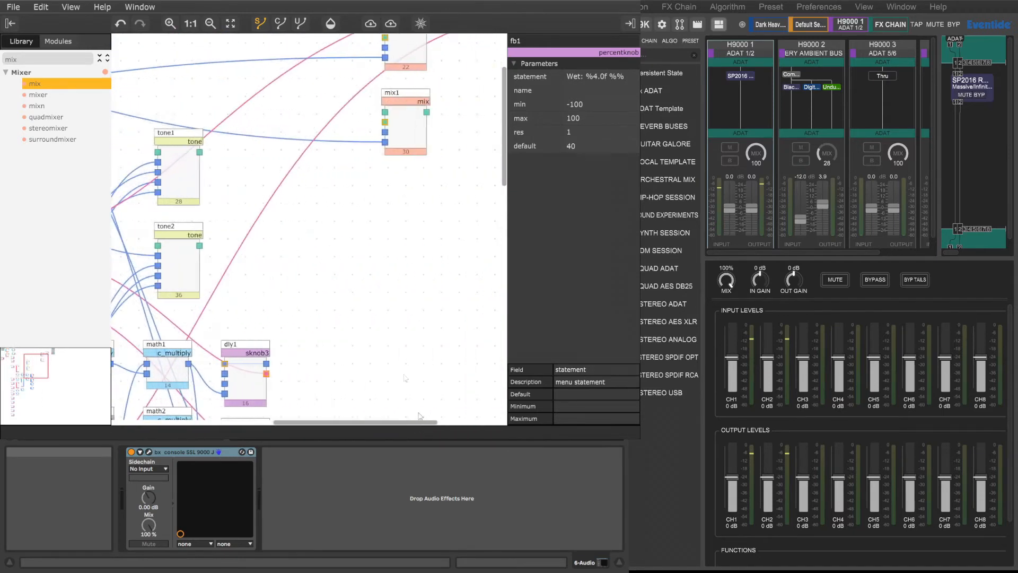
scroll(419, 416, up, 4)
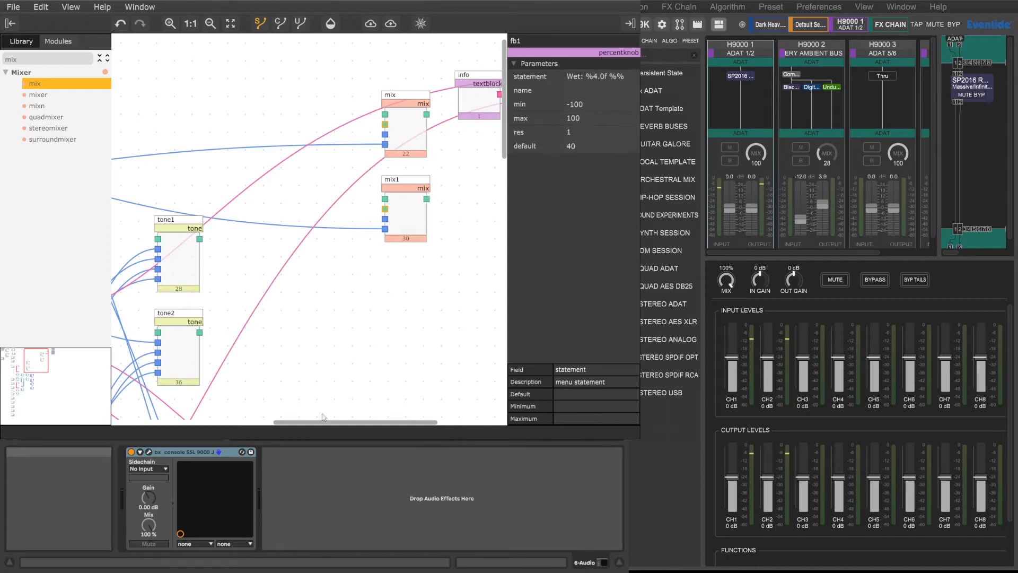
Step: Search the module library for "mult"
drag(333, 422, 228, 422)
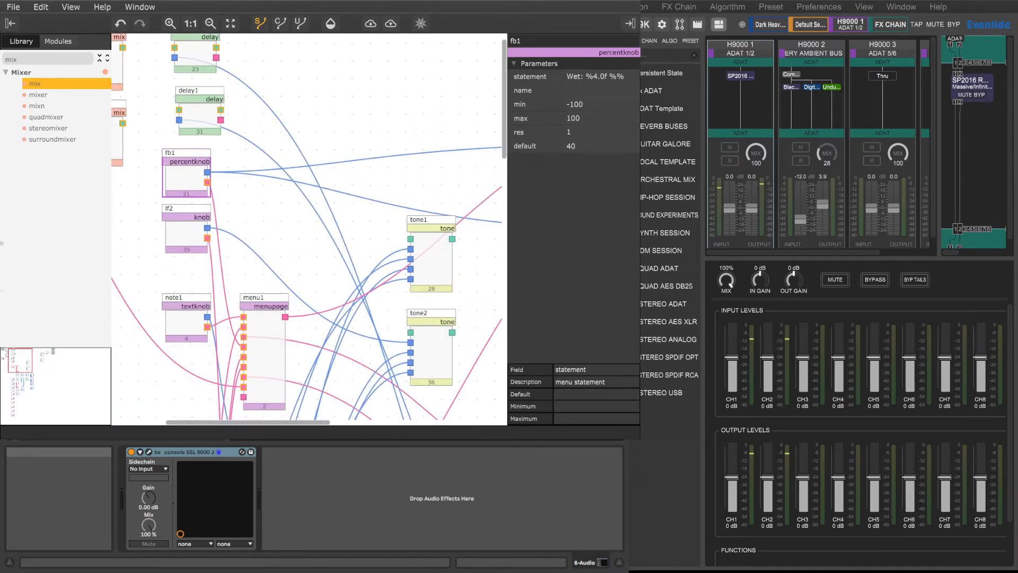
key(super+a)
text(my)
key(BackSpace)
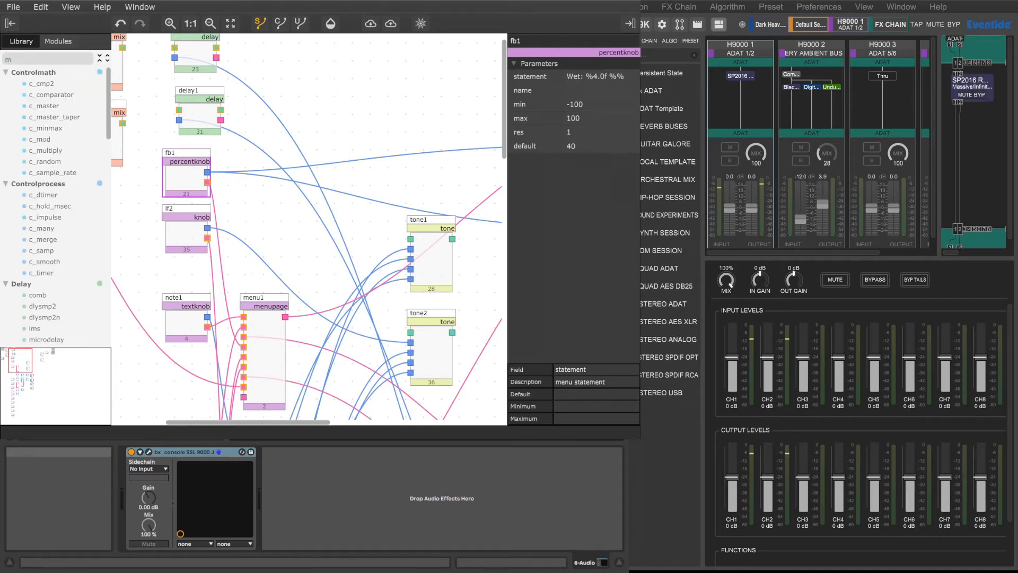
text(ult)
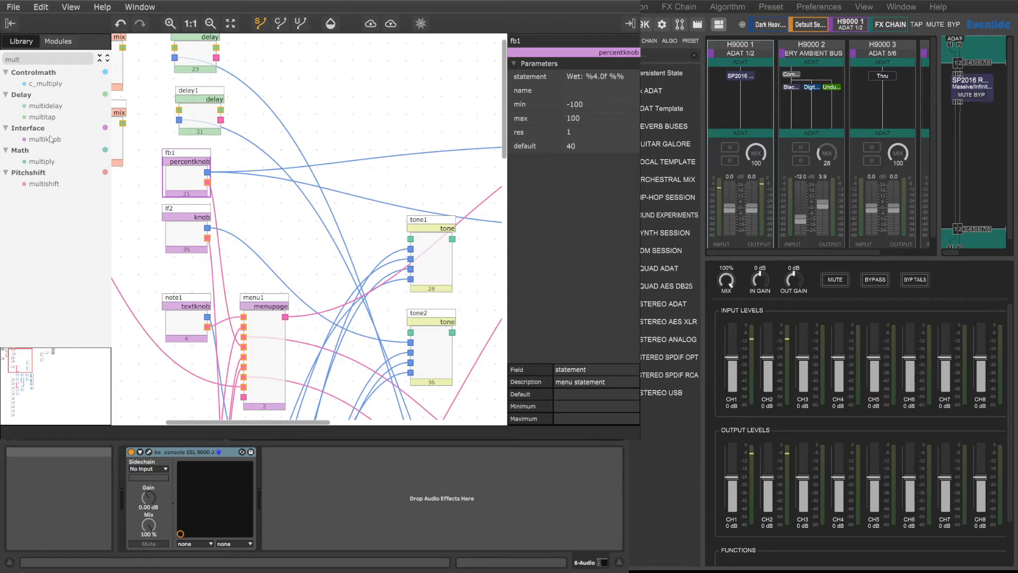
Step: Add a multiply module above tone1 and set its in1 value to -1
click(42, 162)
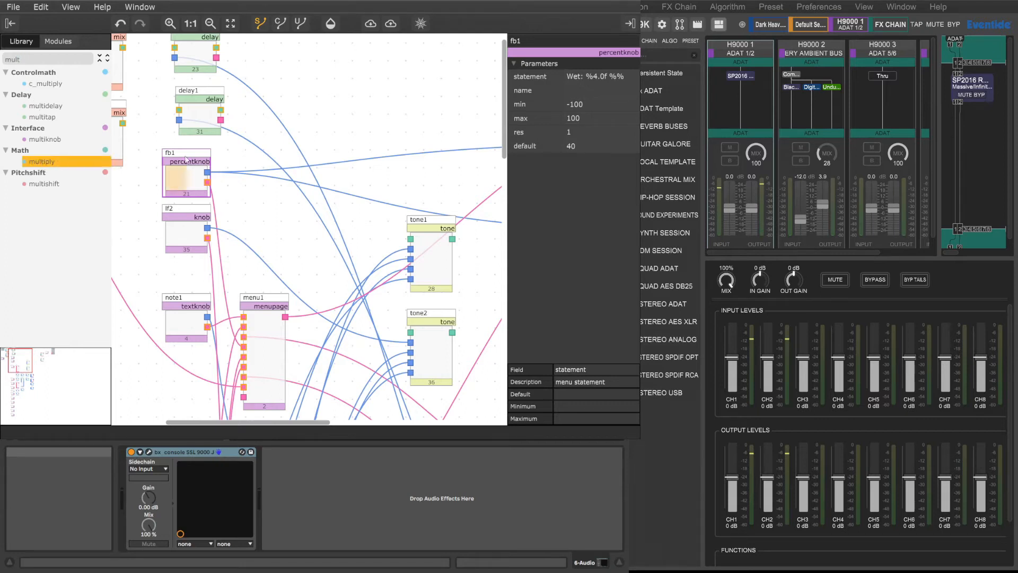
click(420, 129)
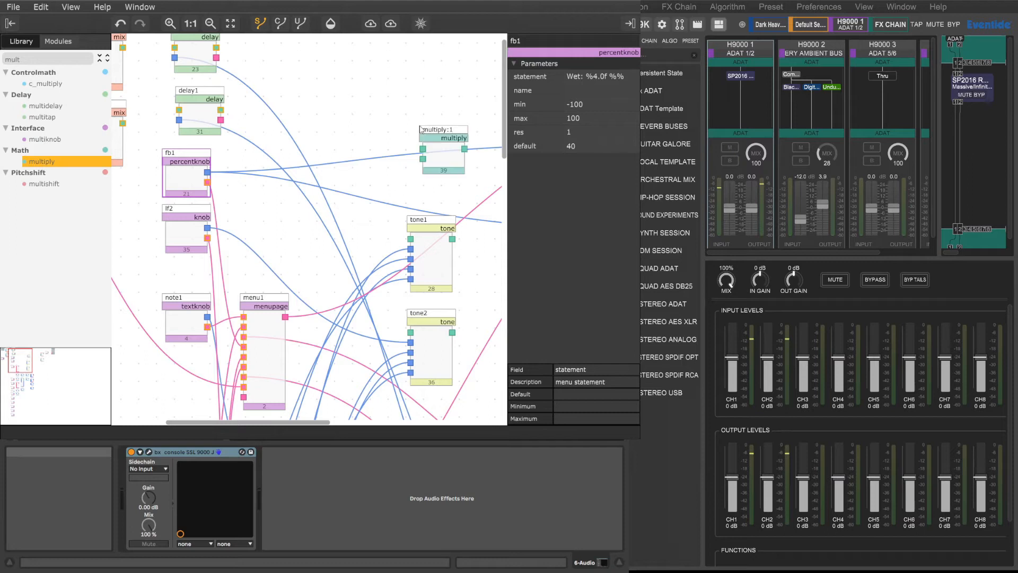
drag(444, 134, 438, 92)
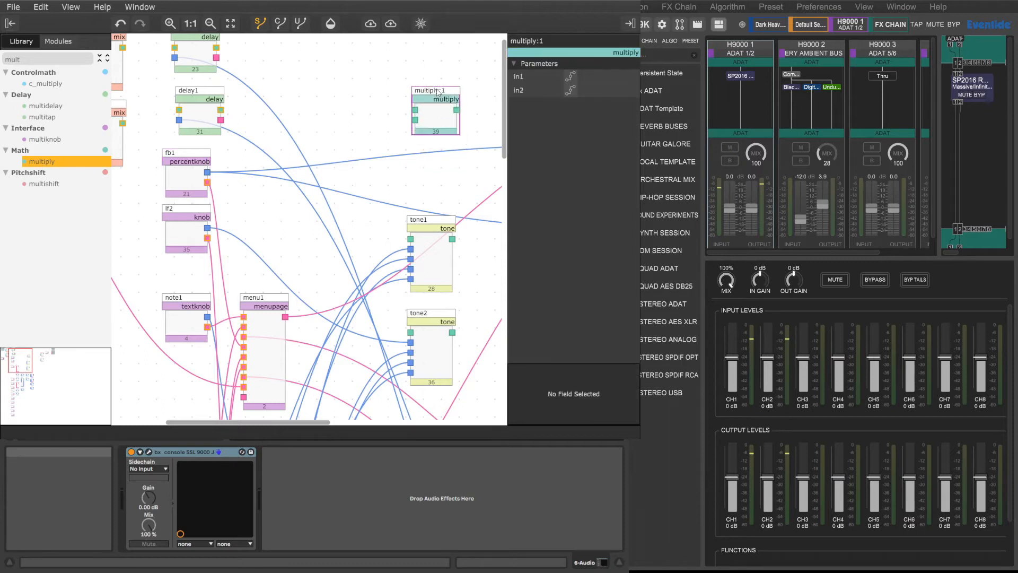
click(573, 77)
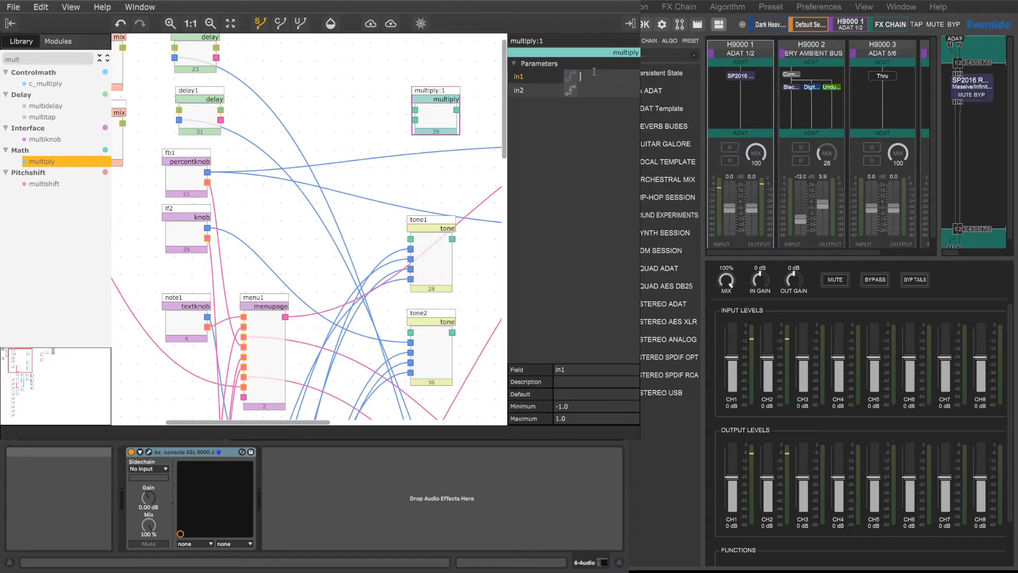
click(595, 74)
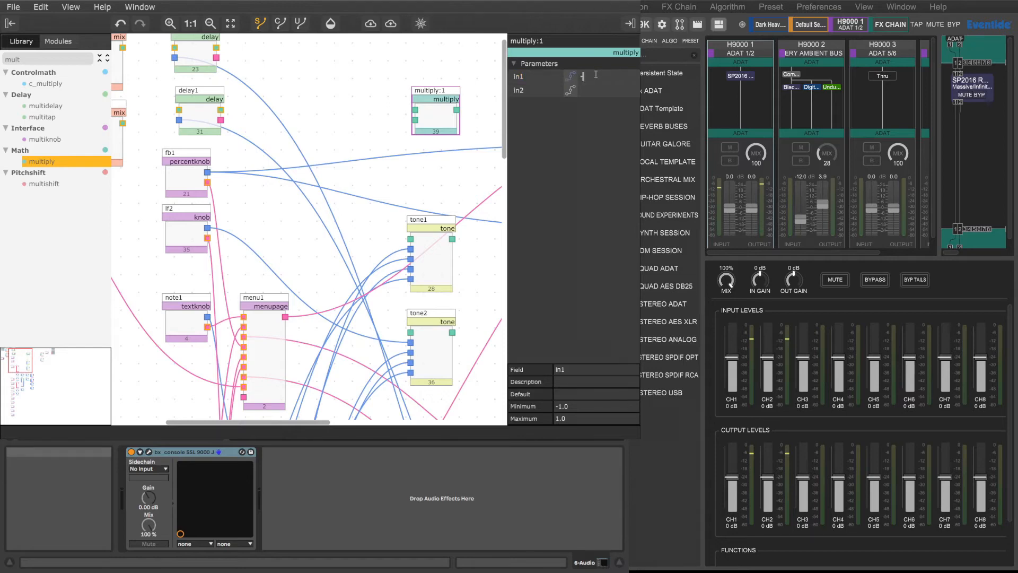
text(-1)
key(Return)
Step: Try to connect the fb1 knob's control output to the multiply module's in2, and delete that module
drag(207, 172, 416, 121)
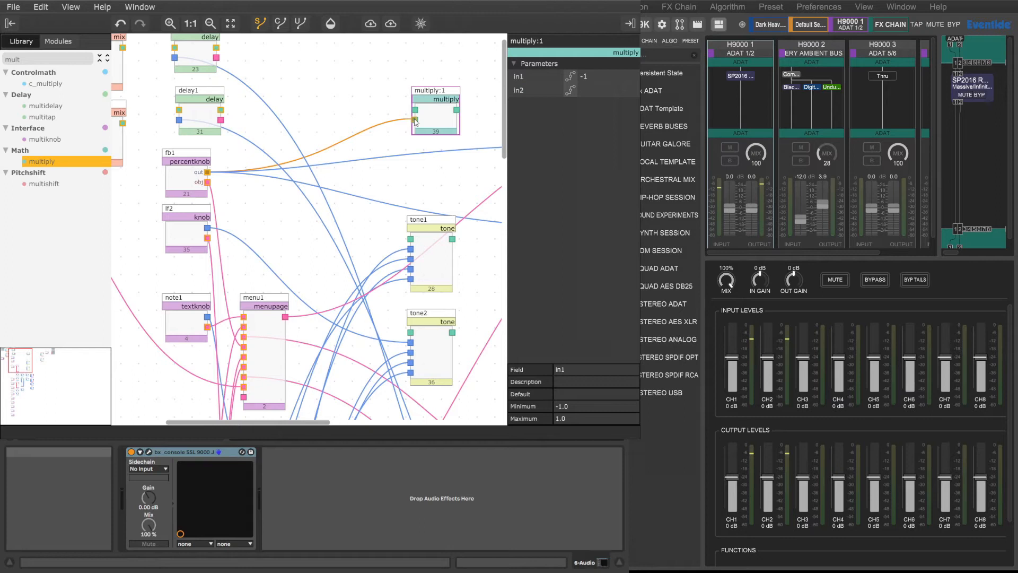
drag(415, 121, 376, 126)
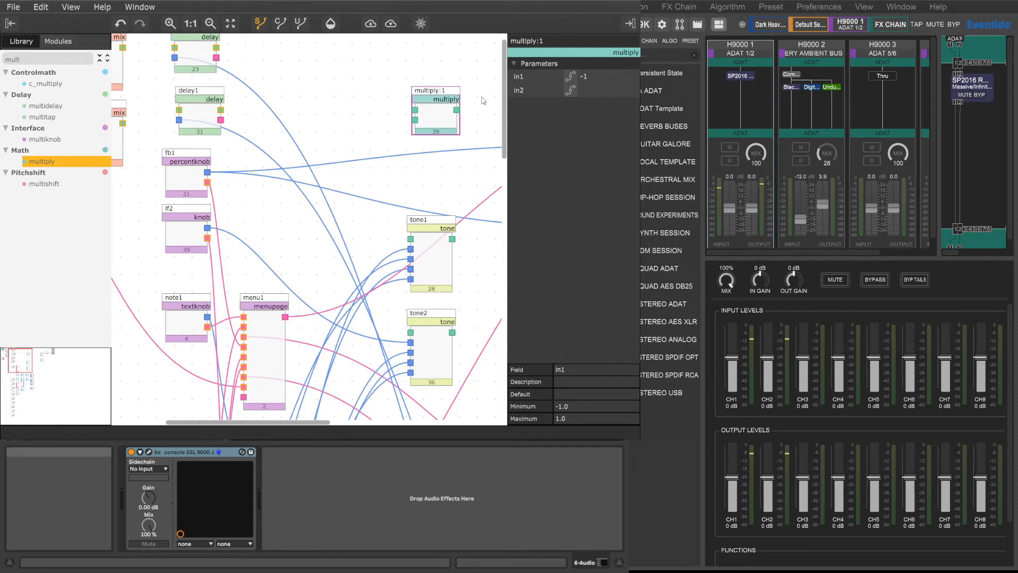
click(428, 94)
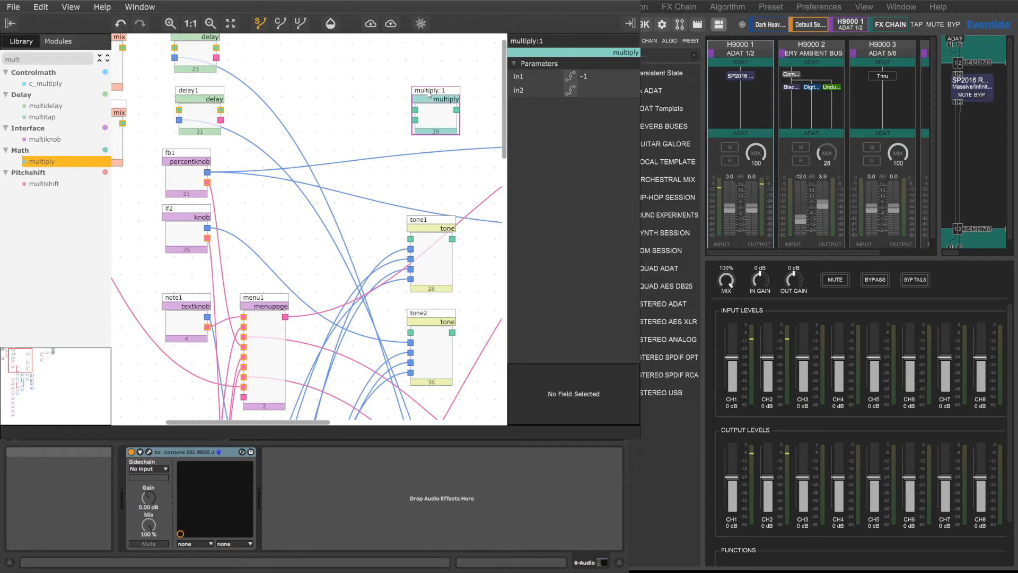
key(Delete)
Step: Add a c_multiply module above tone1, with the fb1 knob's output feeding in2 and in1 set to -1
drag(41, 85, 420, 105)
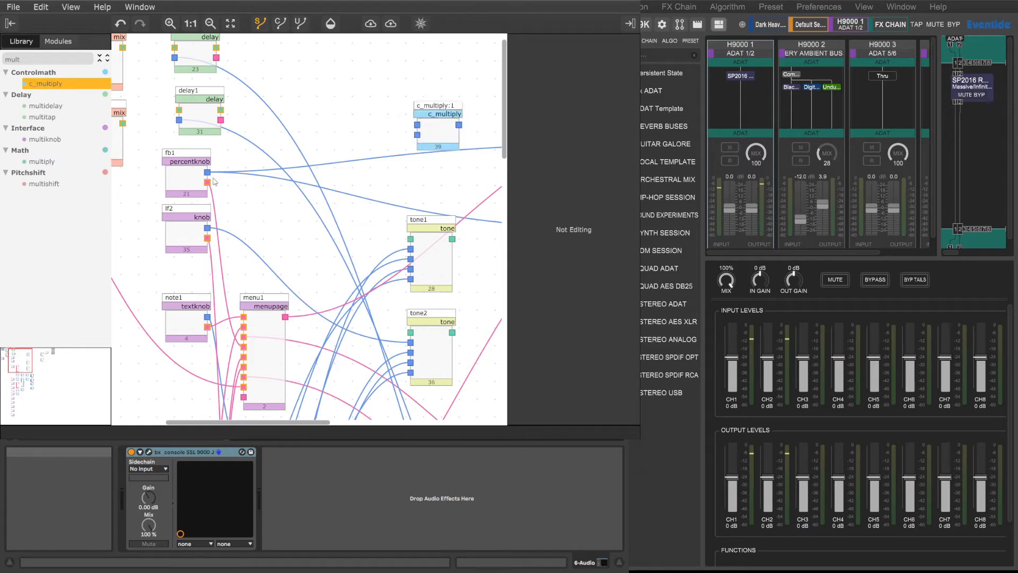
drag(208, 172, 419, 135)
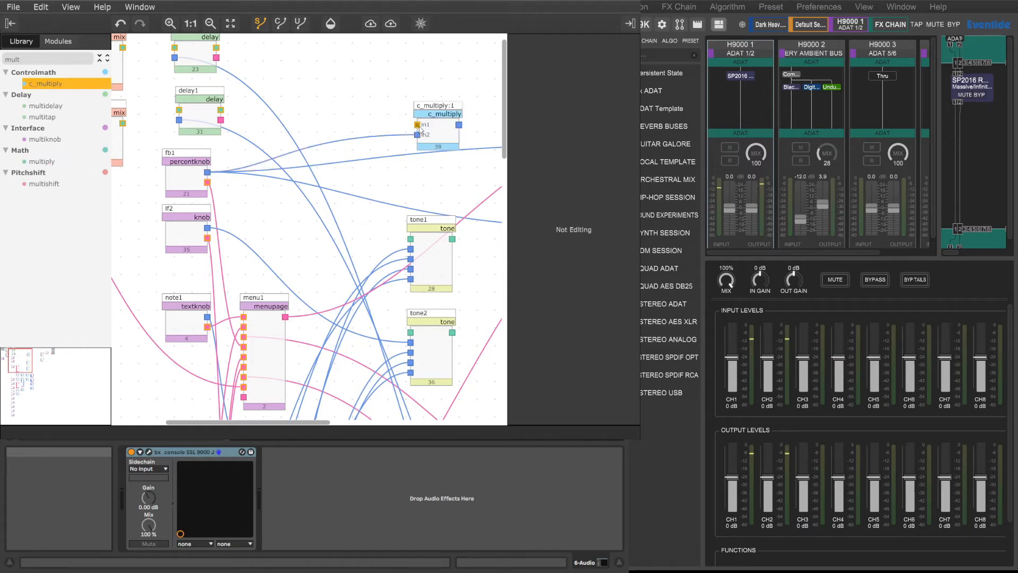
click(437, 126)
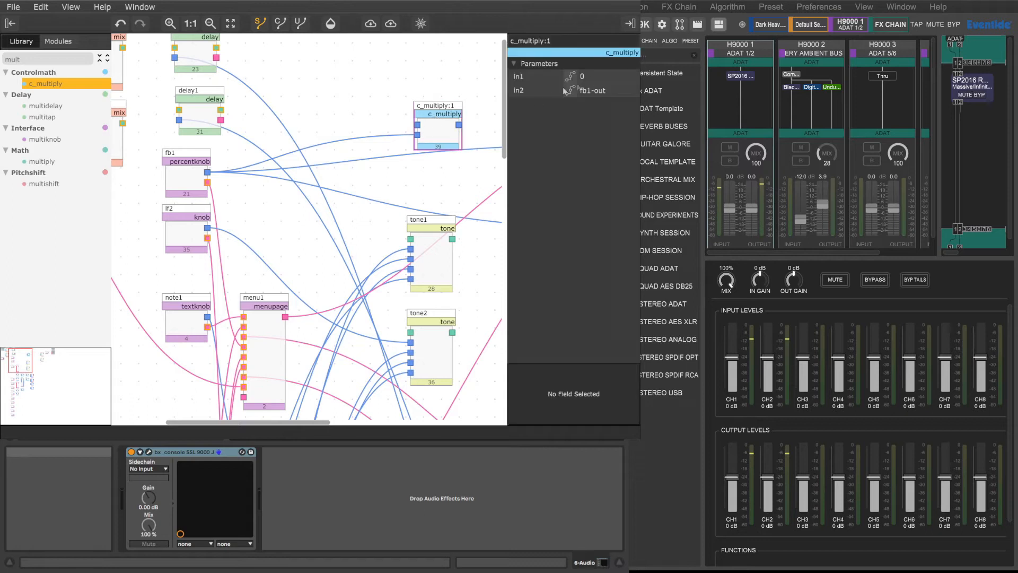
click(592, 78)
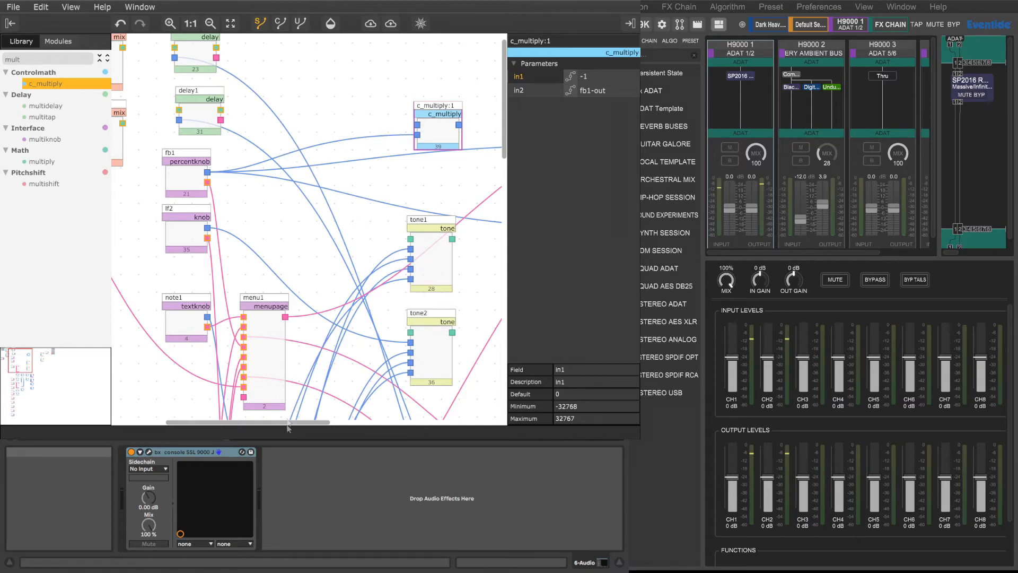
Step: Connect the c_multiply output to amp1 of both the mix and mix1 modules
drag(289, 422, 397, 425)
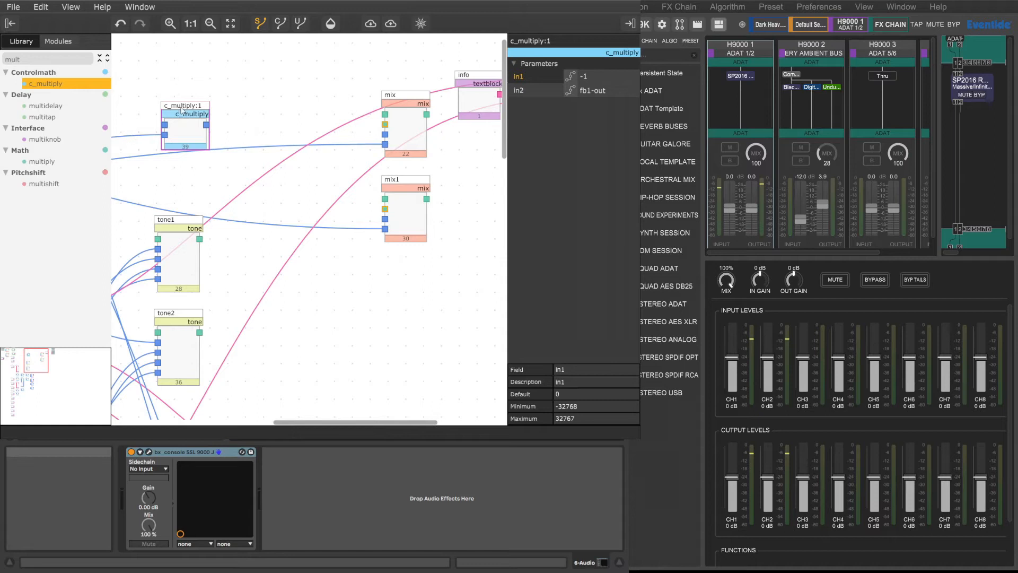
drag(206, 124, 385, 134)
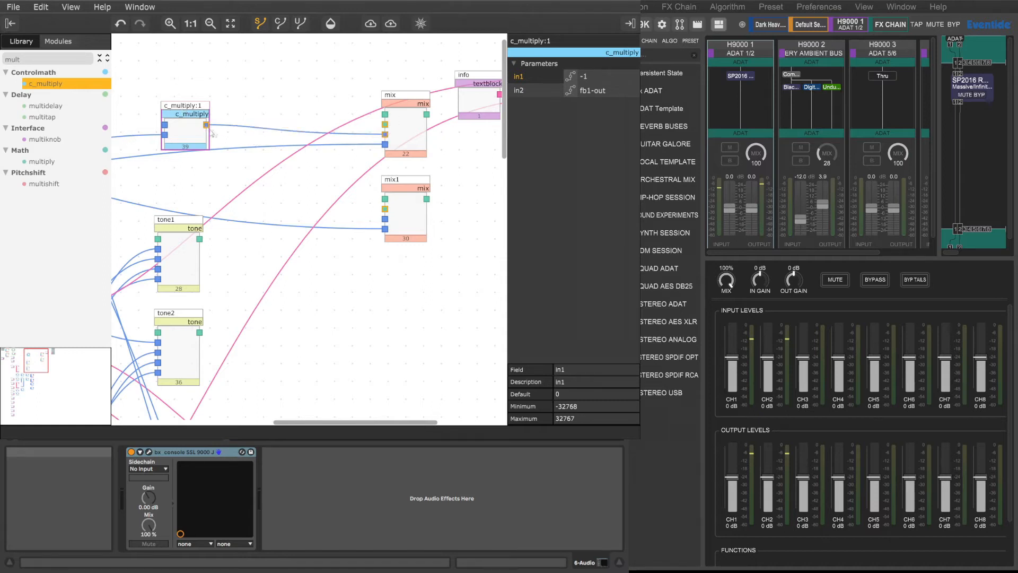
drag(205, 127, 385, 219)
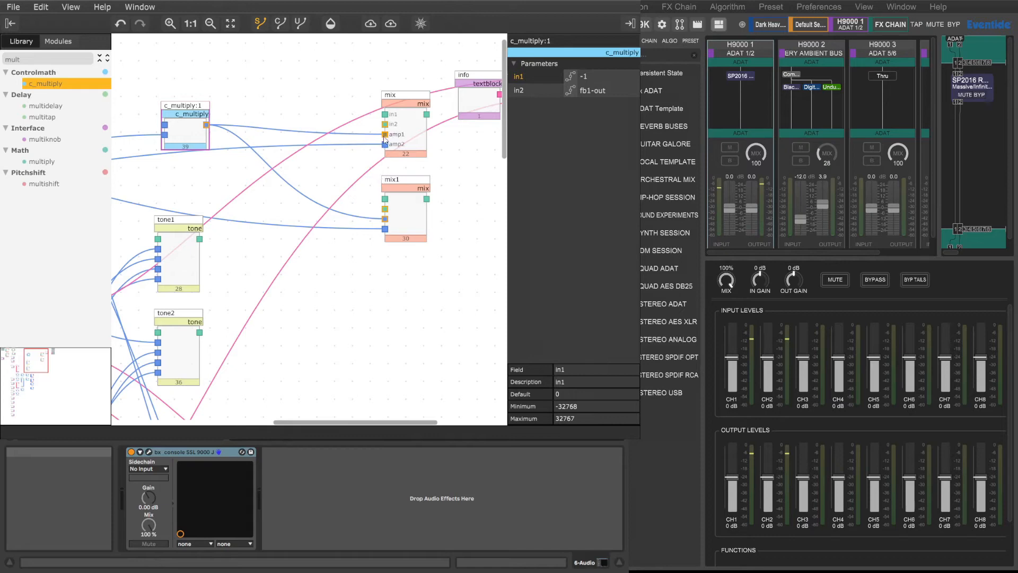
Step: Rename the fb1 percent knob to "wet"
drag(318, 421, 204, 422)
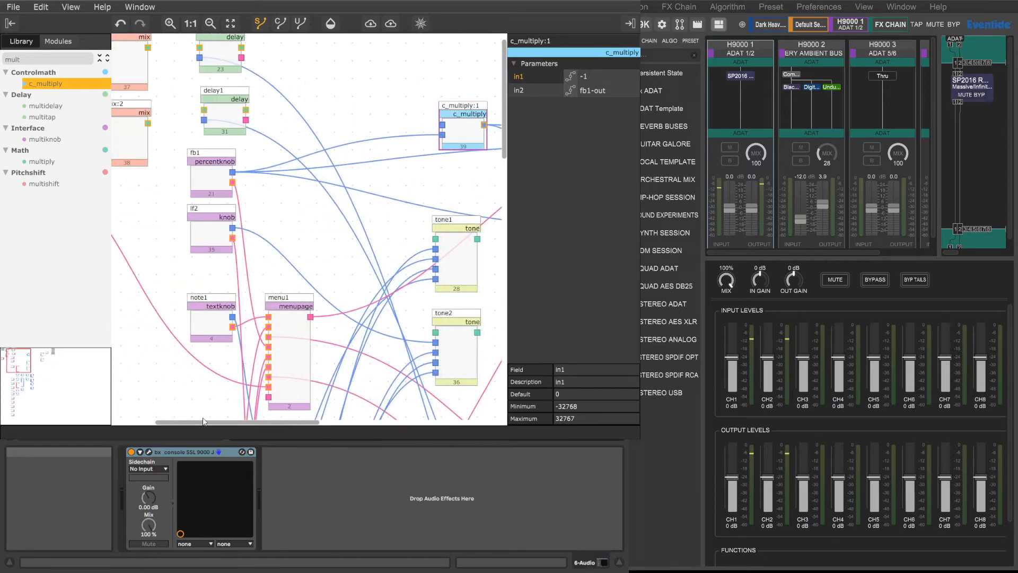
click(289, 338)
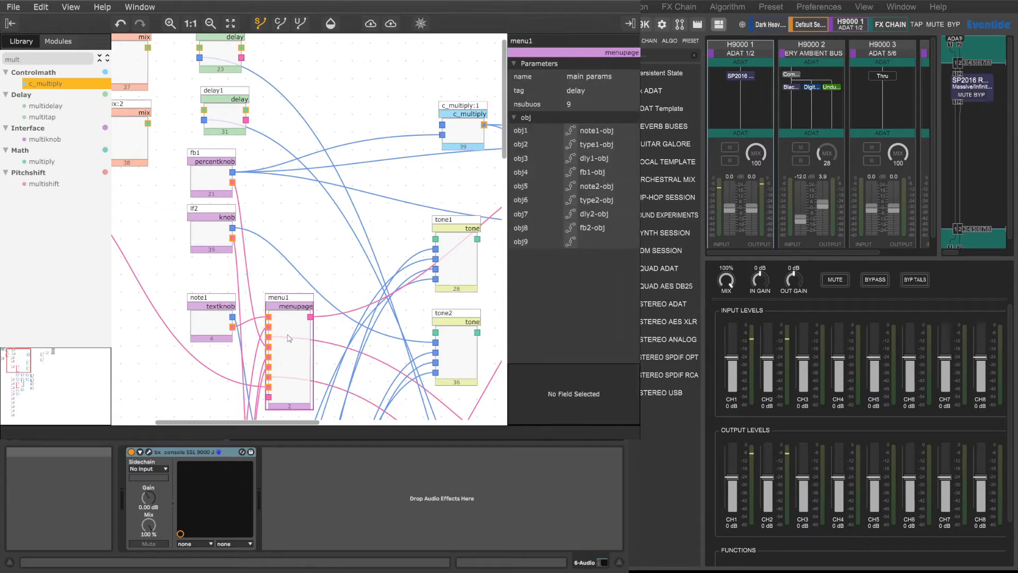
click(210, 184)
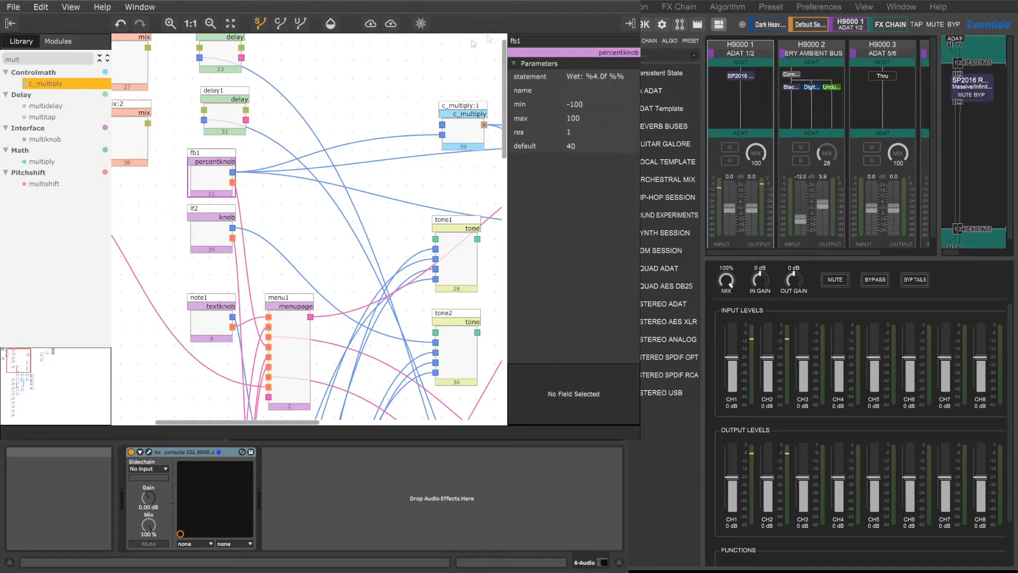
click(525, 40)
drag(525, 40, 484, 38)
text(wel)
Step: Show the audio connections and examine the wiring from the output mixers through the menu pages back to the inputs and delays
drag(304, 422, 463, 417)
scroll(448, 362, up, 2)
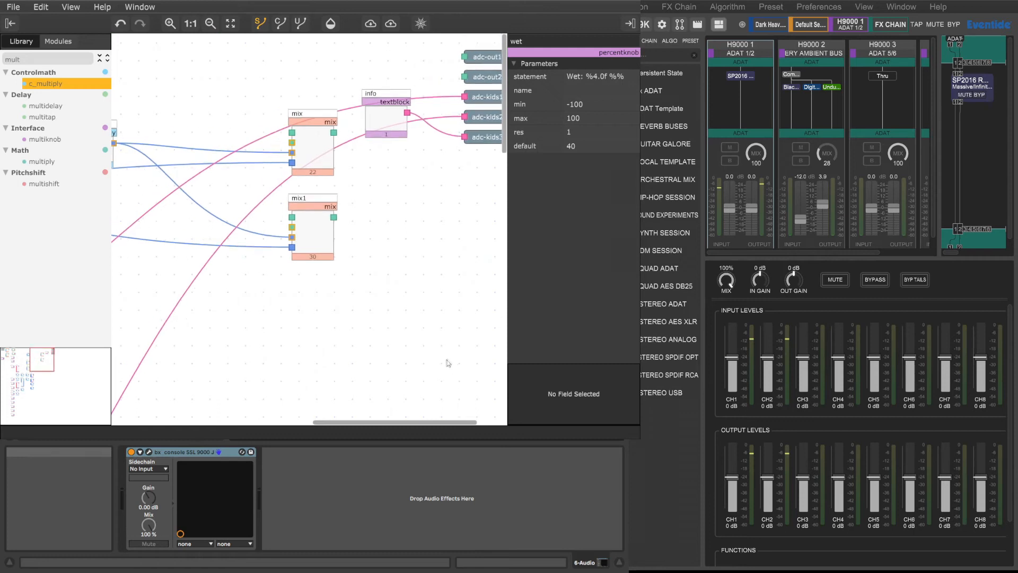
click(265, 25)
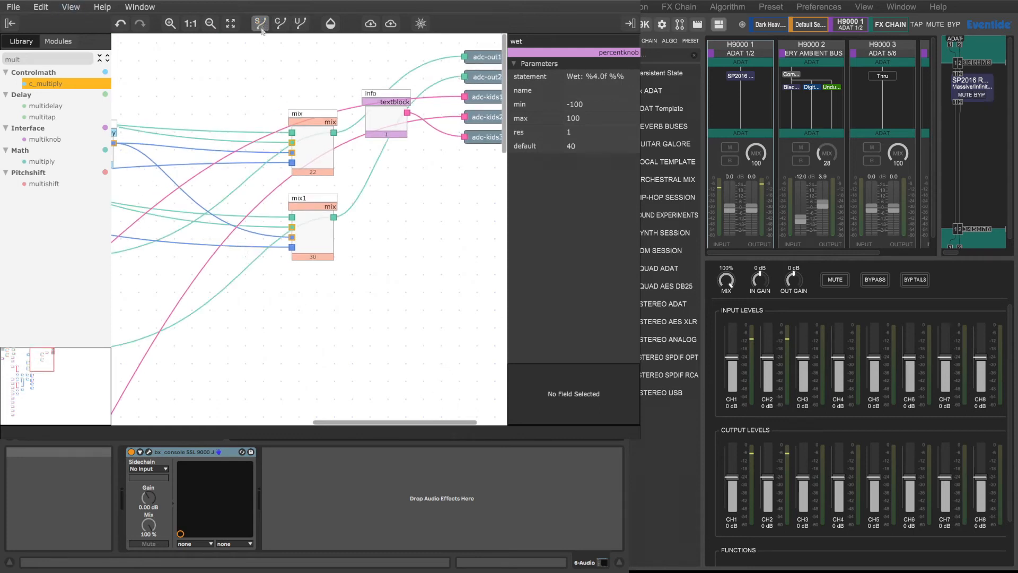
drag(367, 420, 238, 333)
scroll(237, 333, down, 5)
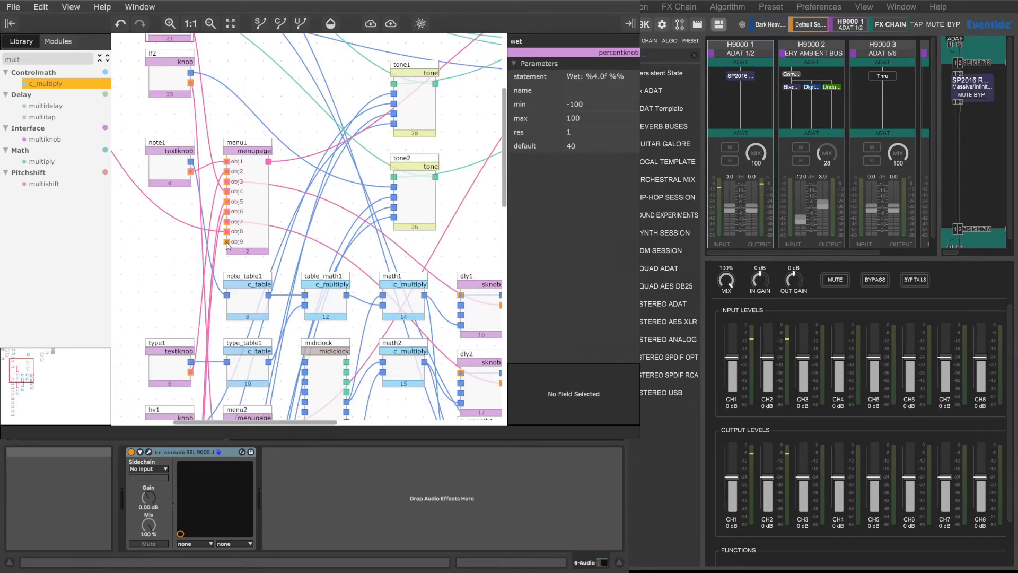
scroll(231, 272, down, 3)
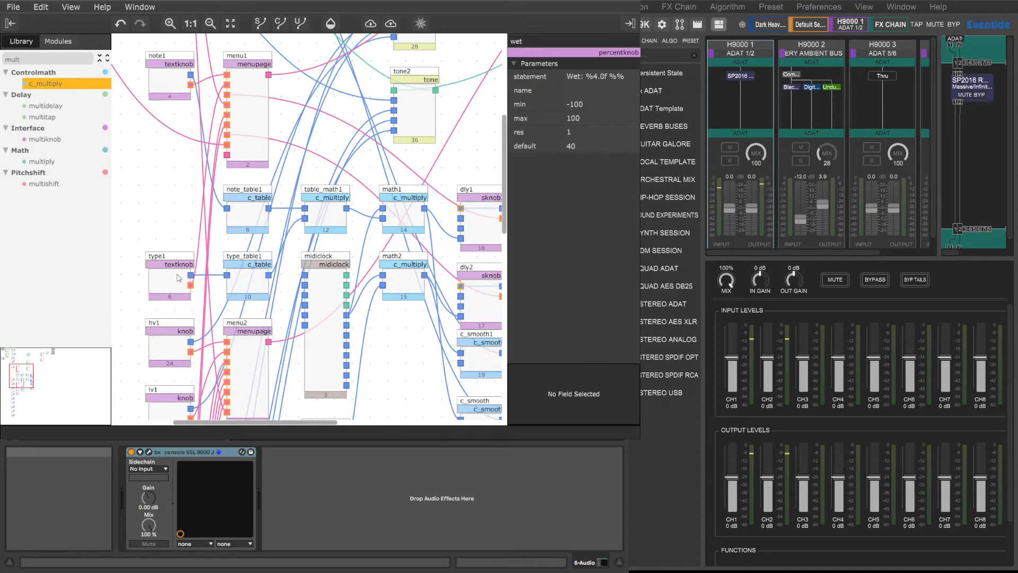
scroll(171, 313, down, 7)
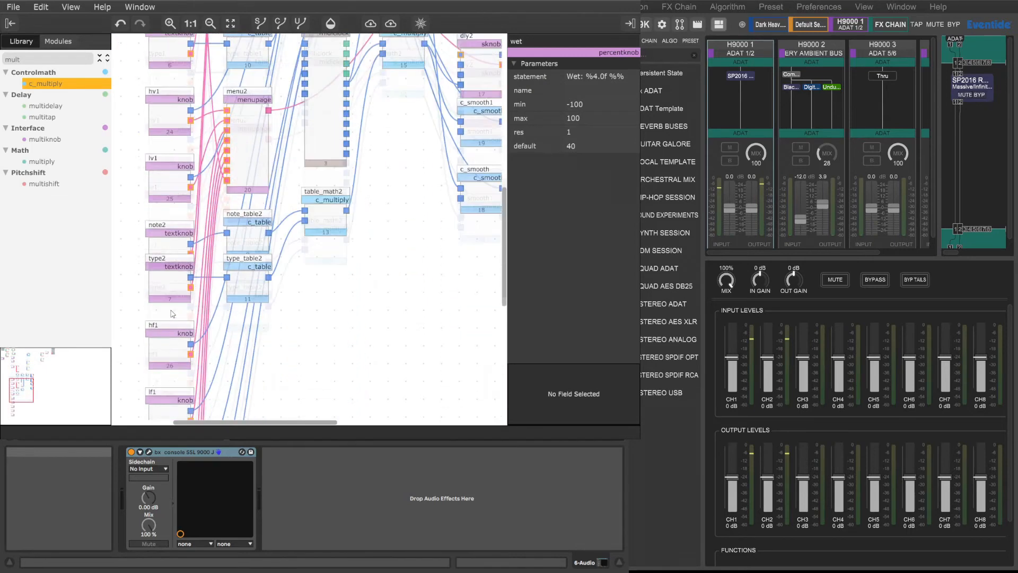
scroll(171, 313, up, 10)
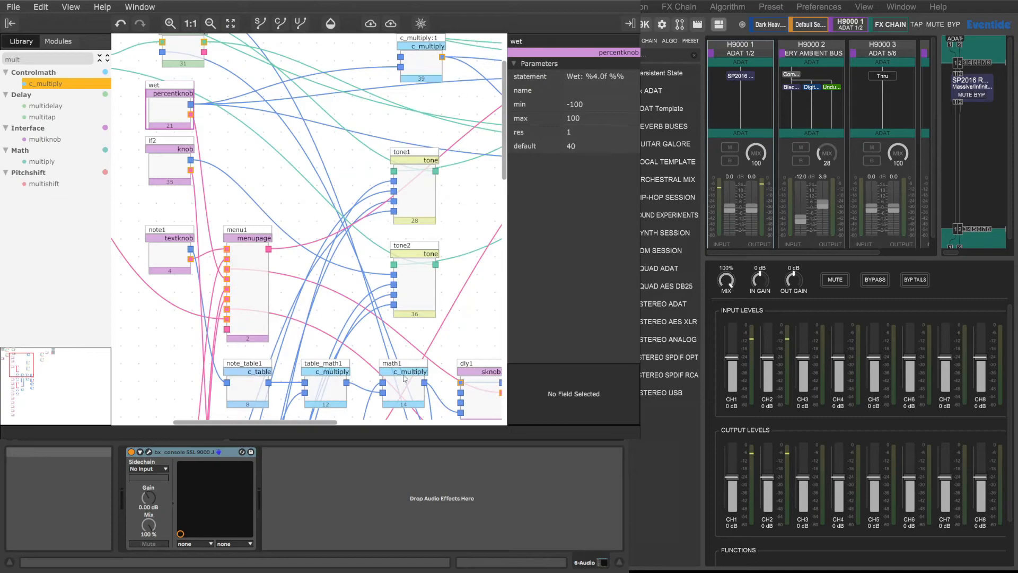
drag(273, 423, 210, 423)
scroll(223, 378, up, 4)
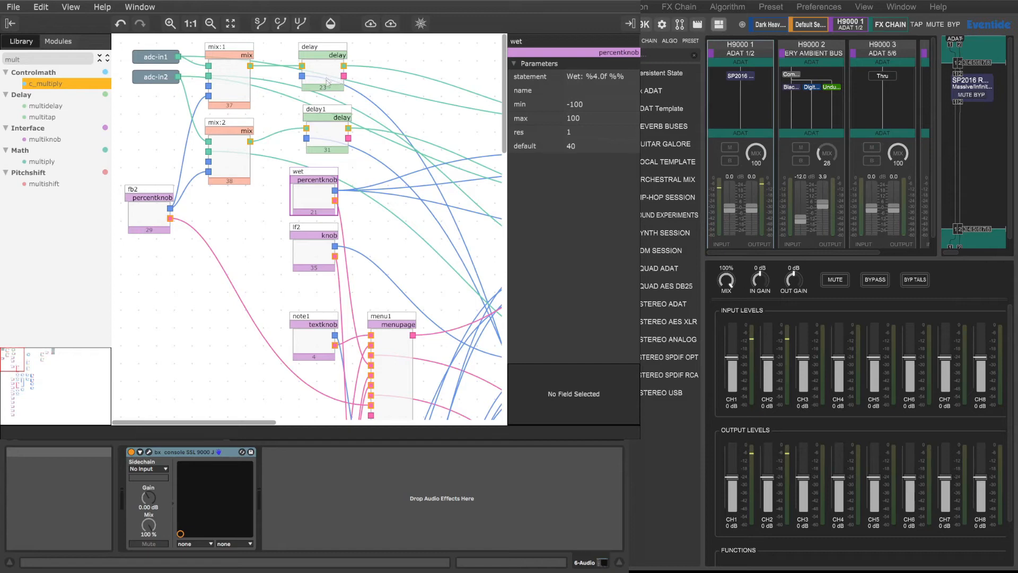
Step: Nudge mix:1 down slightly and move mix:1 and mix:2 to positions 22 and 31 in the processing order, ahead of their delays
click(232, 107)
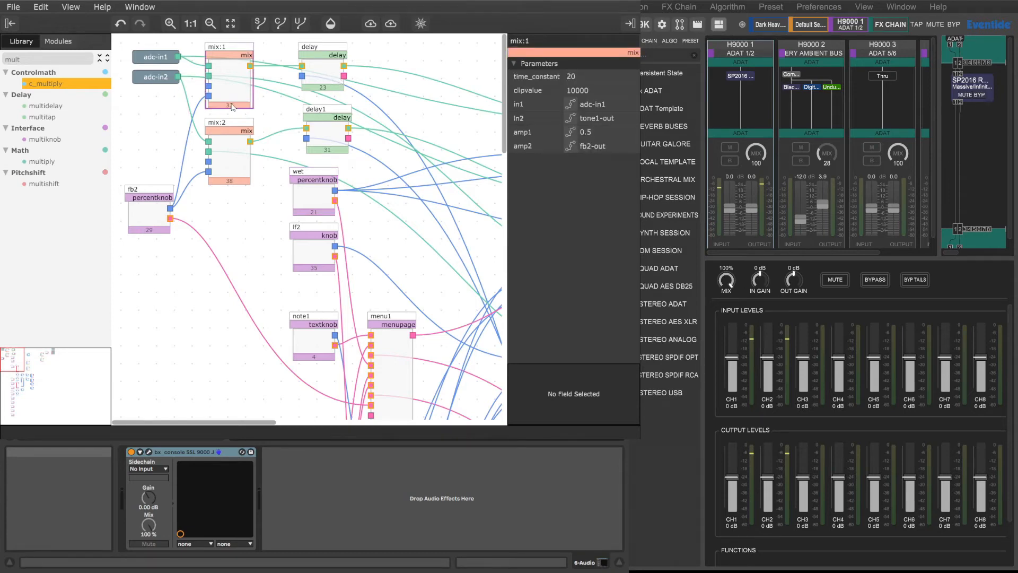
mouse_move(224, 49)
mouse_down()
mouse_move(315, 60)
mouse_move(221, 57)
mouse_move(226, 68)
mouse_move(234, 59)
mouse_up()
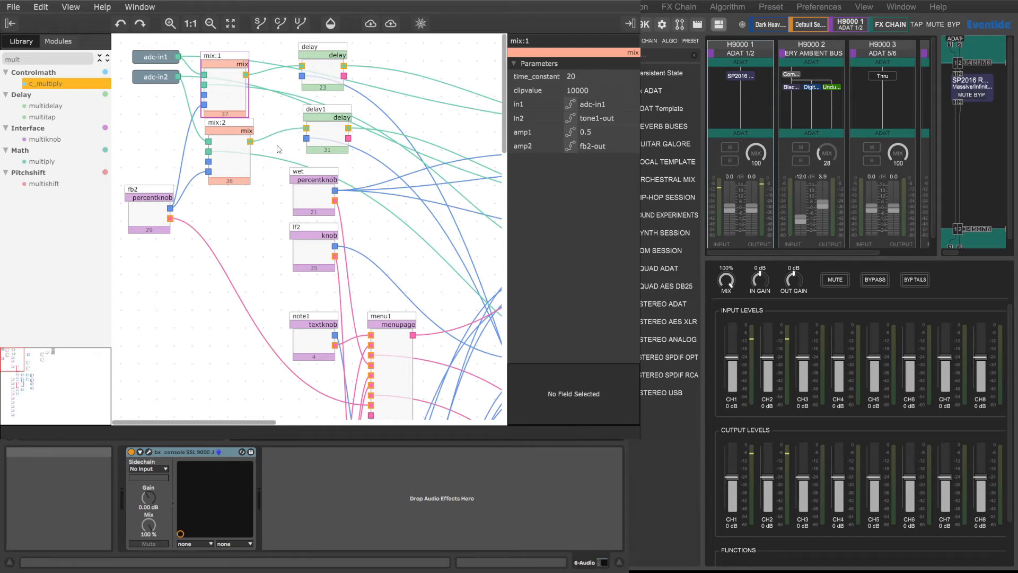
key(ctrl+shift+z)
key(minus)
key(minus)
click(229, 184)
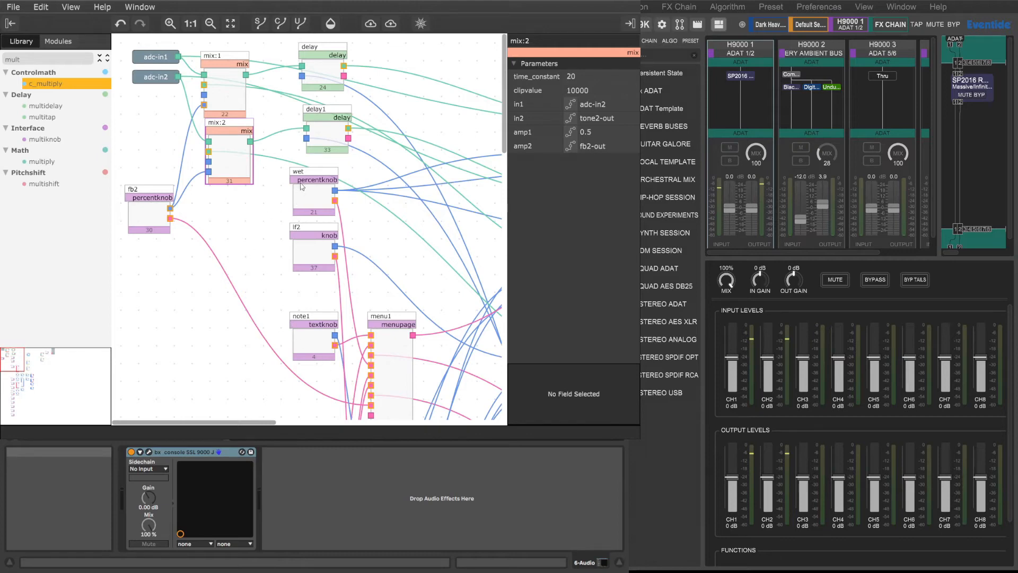
Step: Move the output mixers mix and mix1 to positions 25 and 34 in the processing order, and c_multiply:1 to position 24
drag(238, 424, 266, 414)
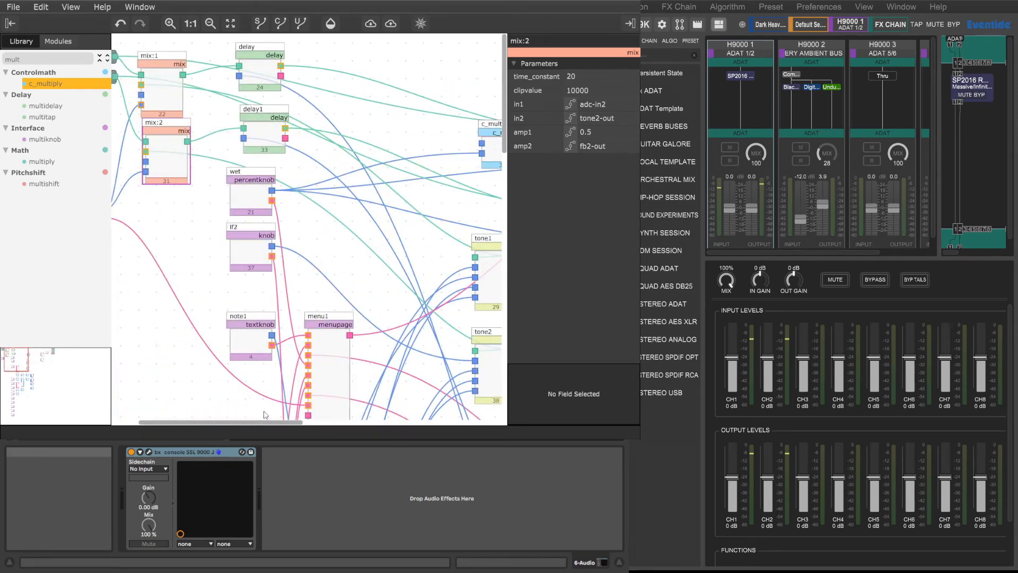
drag(264, 415, 390, 416)
click(438, 143)
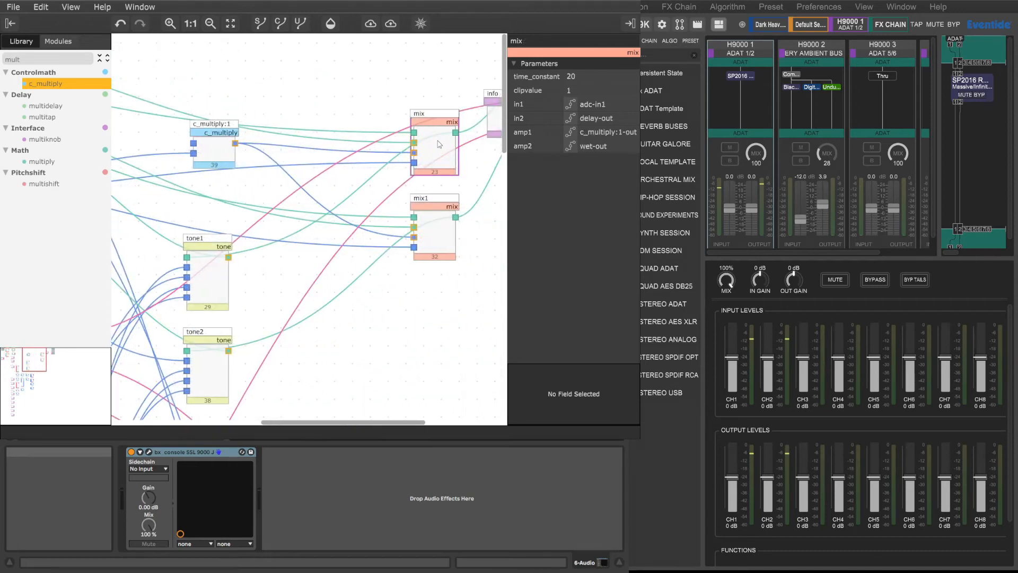
click(440, 241)
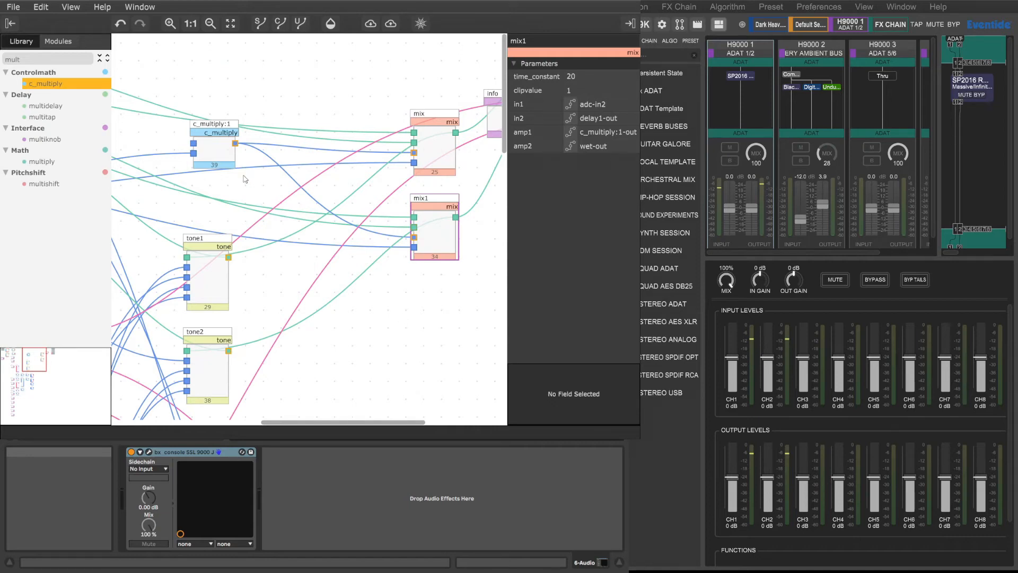
click(226, 154)
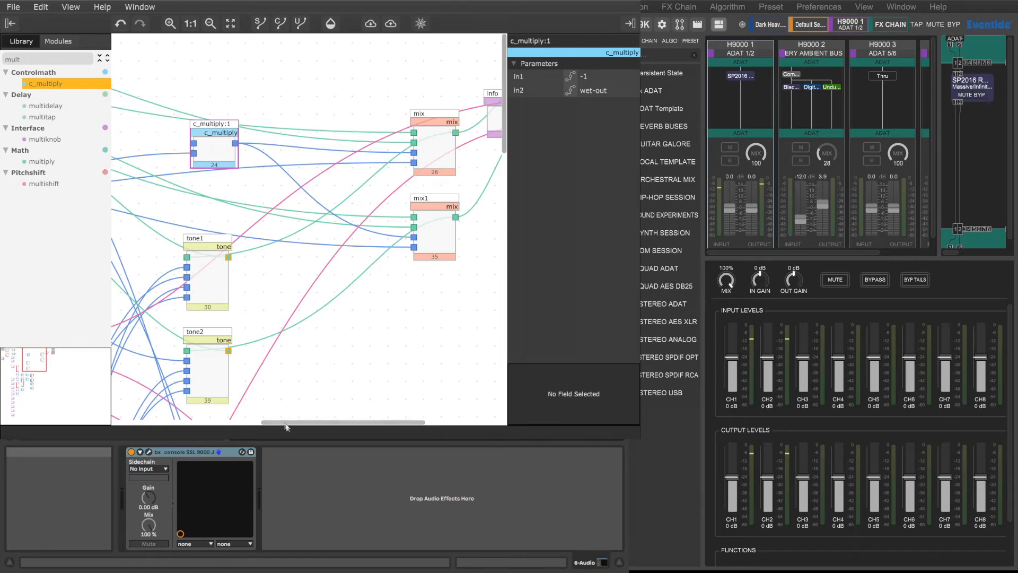
Step: Set the first line of the info text block to "Dub Delay with tone"
drag(338, 428, 256, 429)
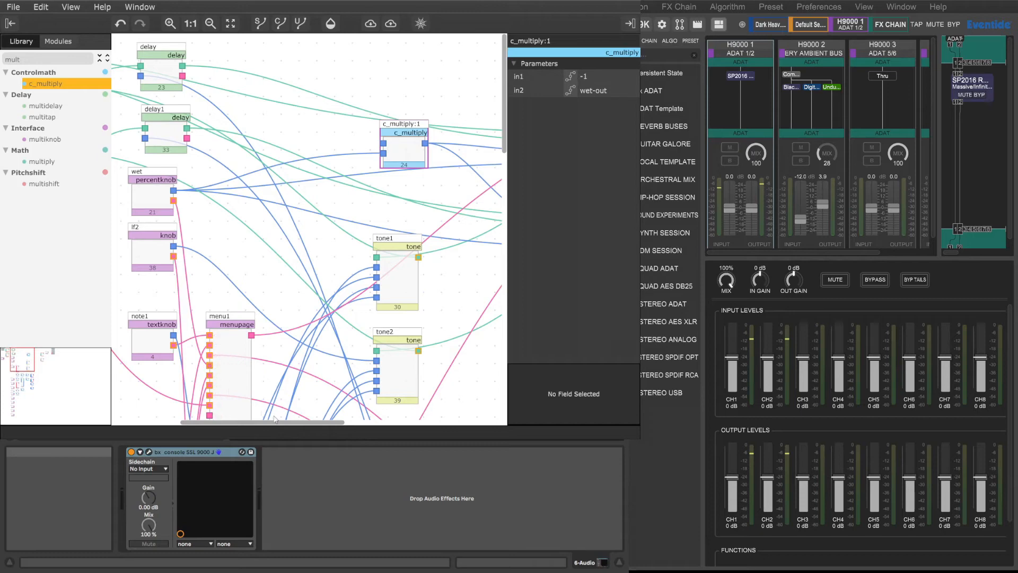
drag(341, 425, 293, 427)
scroll(254, 368, down, 2)
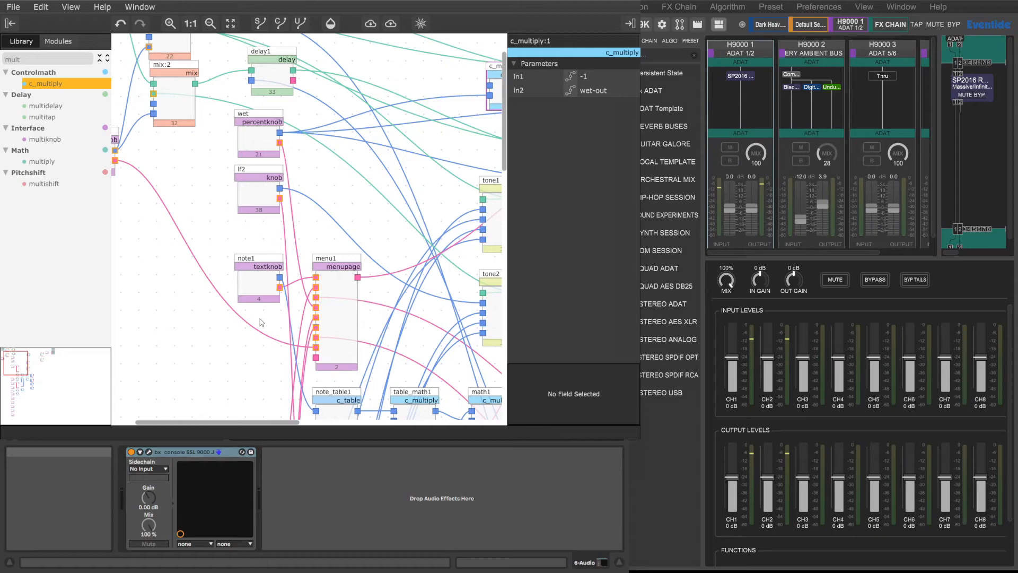
drag(268, 423, 451, 435)
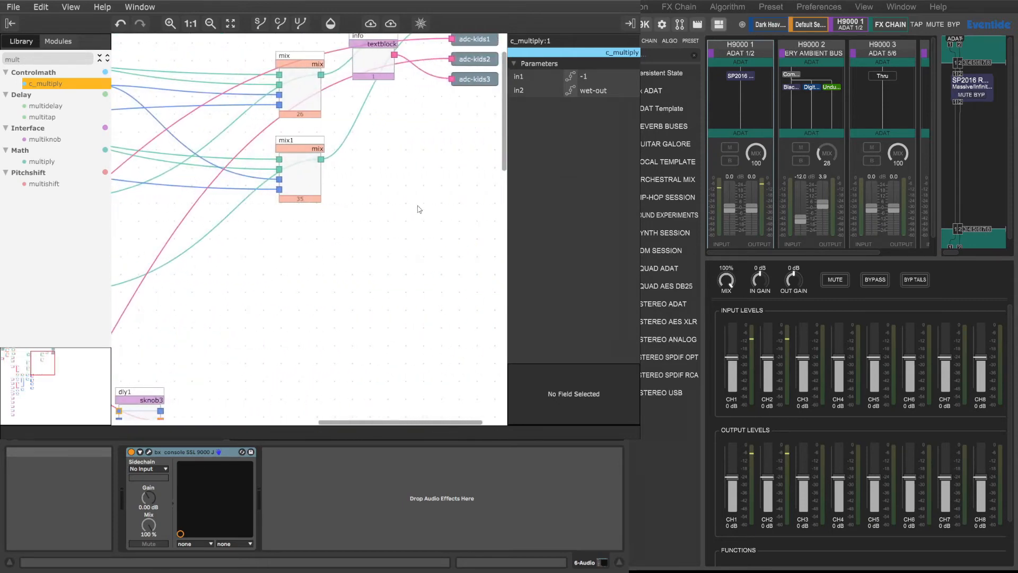
click(379, 63)
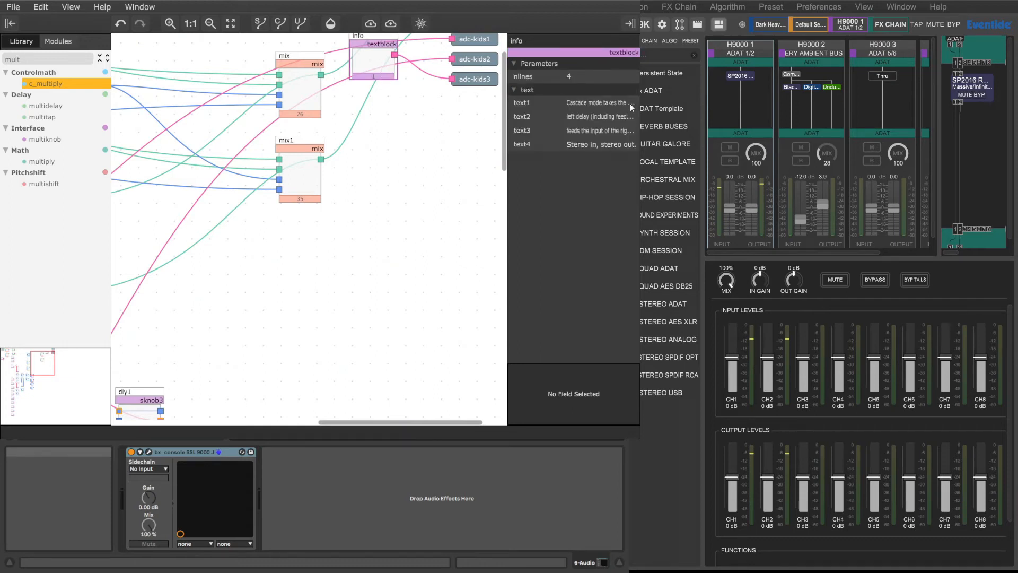
click(591, 102)
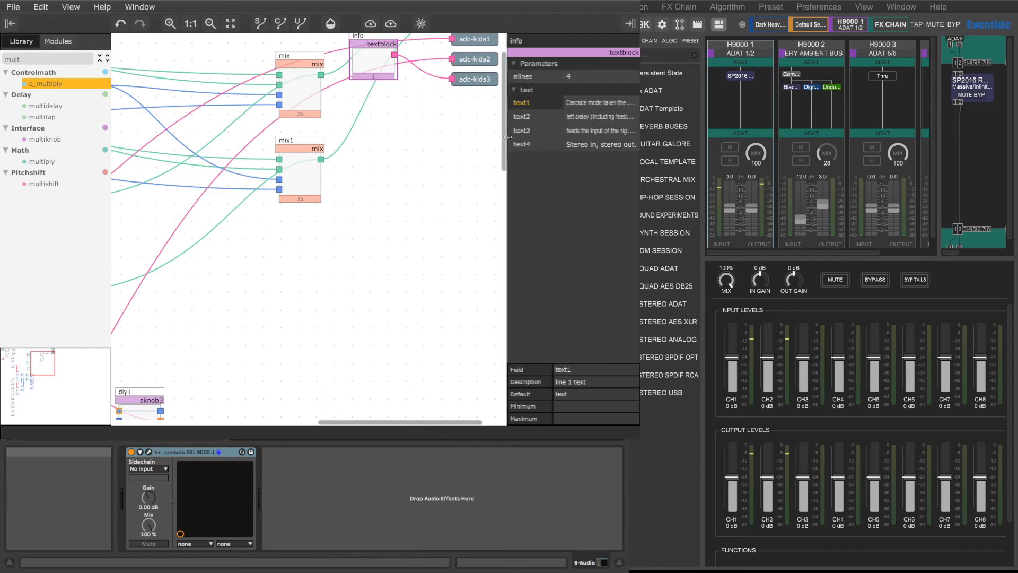
drag(508, 138, 421, 144)
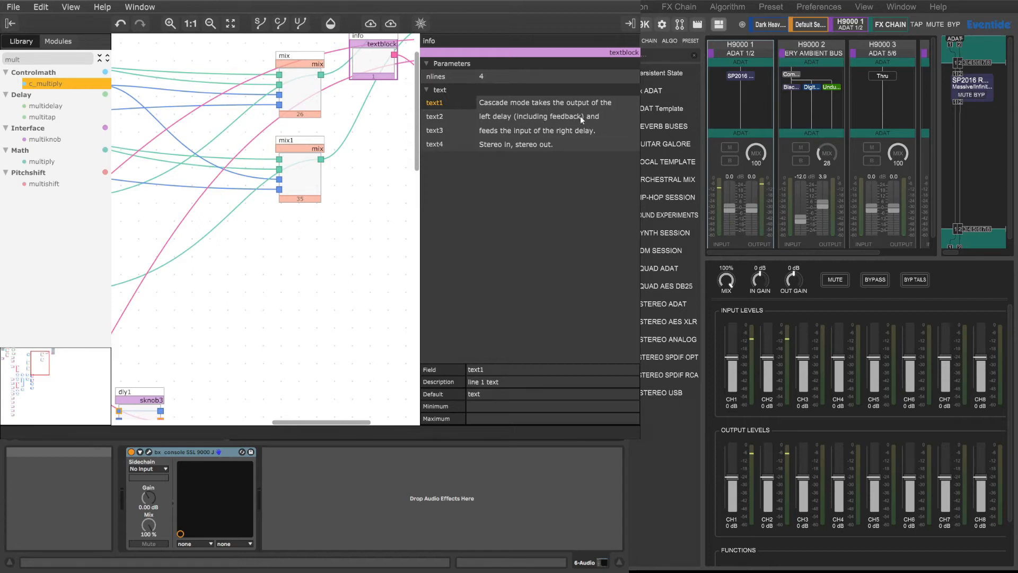
double_click(527, 104)
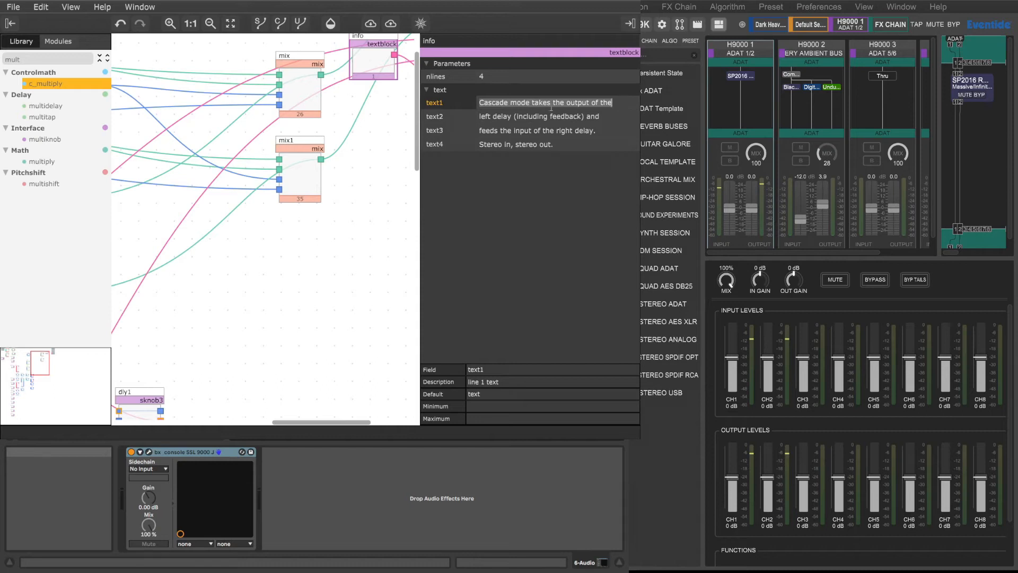
text(Dub )
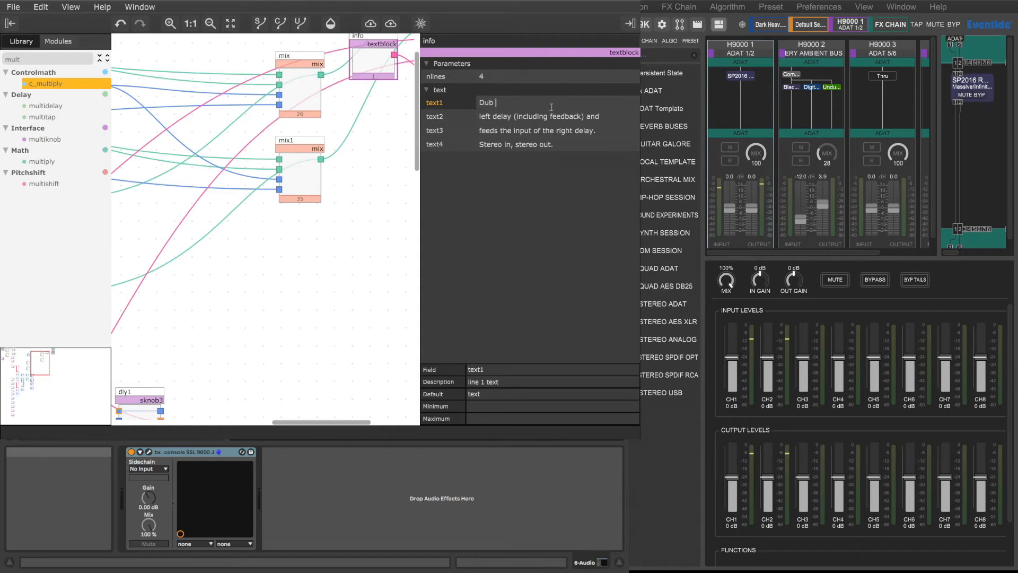
text(Delay with tone)
Step: Replace the second line of the info text with "control in the"
double_click(566, 116)
drag(604, 119, 444, 109)
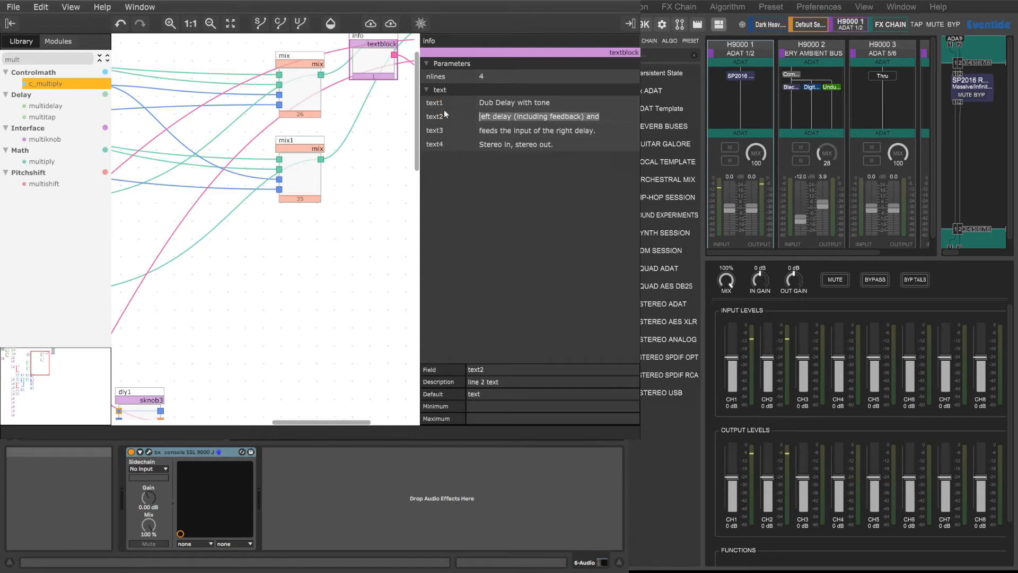
text(control in the fee)
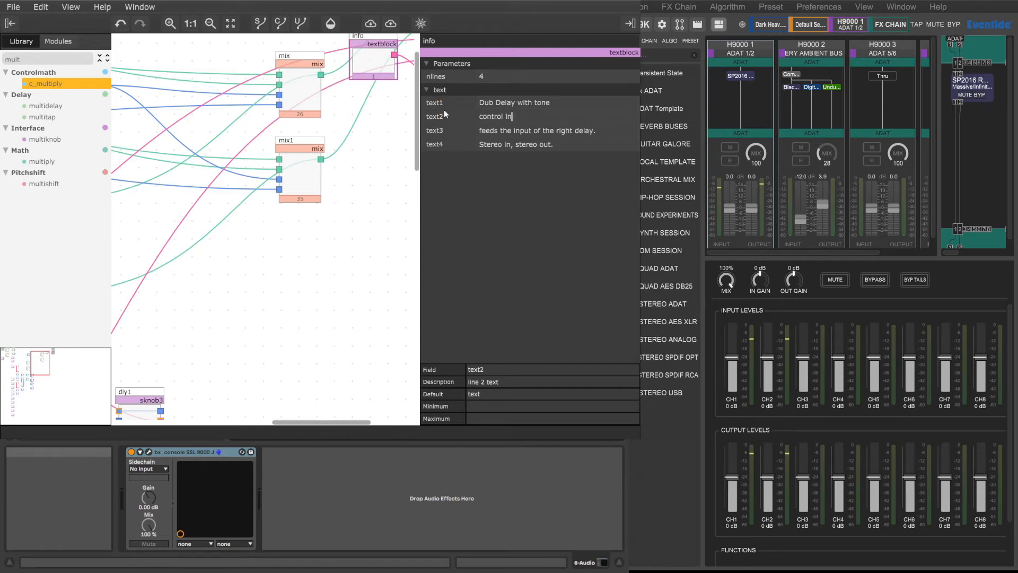
key(BackSpace)
key(BackSpace)
key(BackSpace)
Step: Replace the third line of the info text with "feedback loop"
double_click(506, 131)
drag(480, 130, 638, 134)
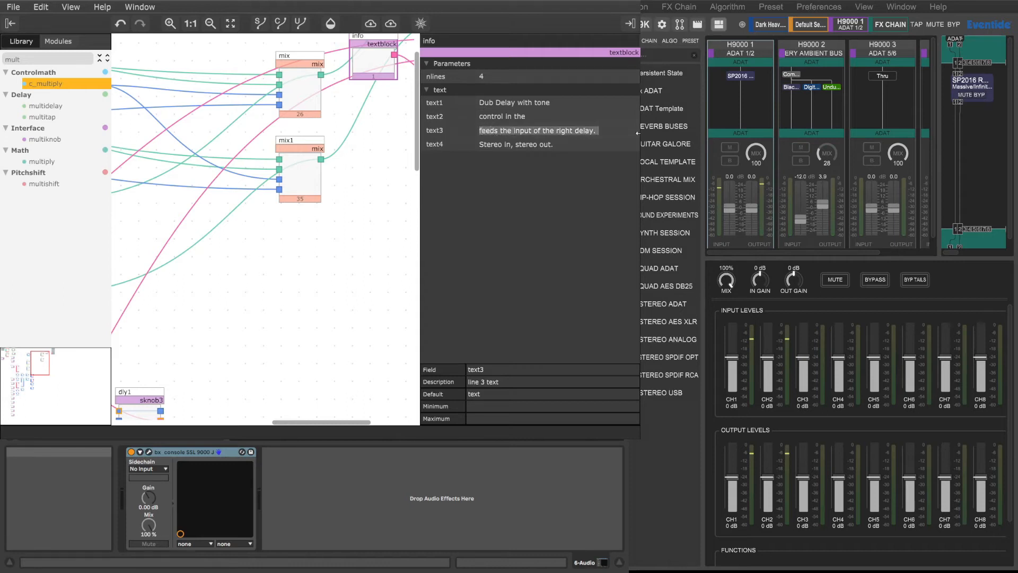
text(feedback L)
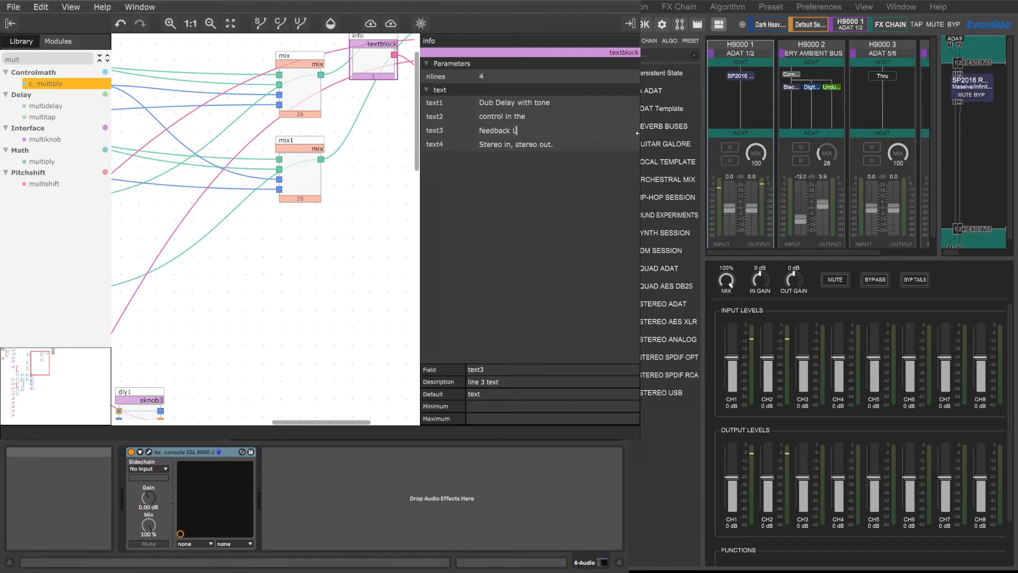
key(BackSpace)
text(loop)
Step: Send the algorithm to FX Chain 1 Slot 1 under the name "Dub Delay 1"
click(20, 7)
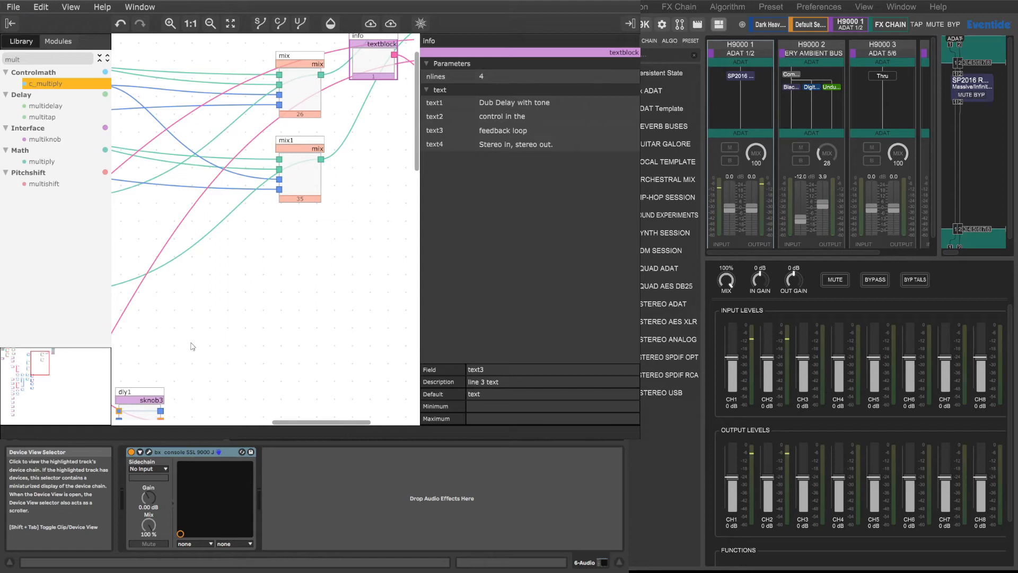
click(391, 24)
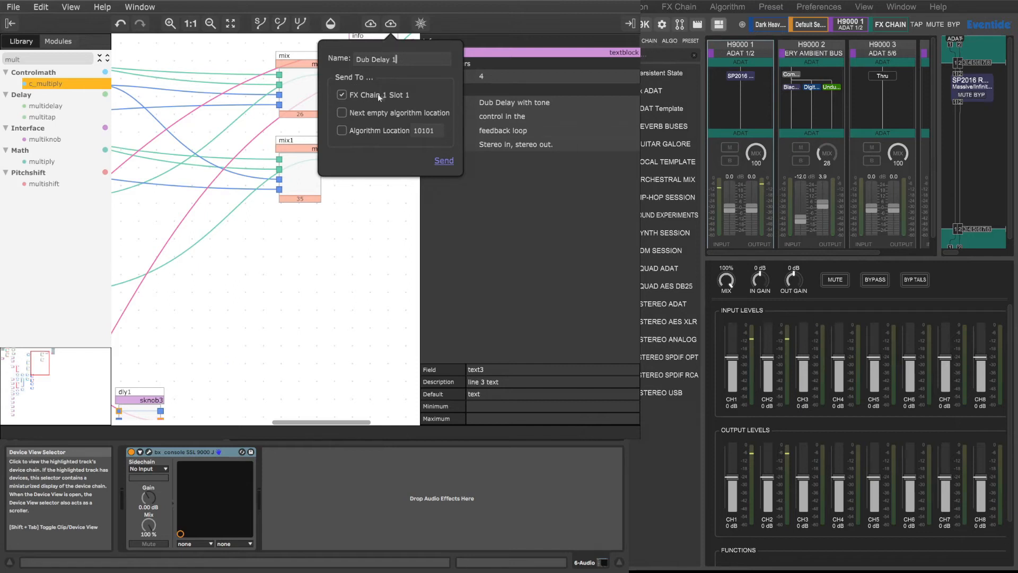
click(444, 161)
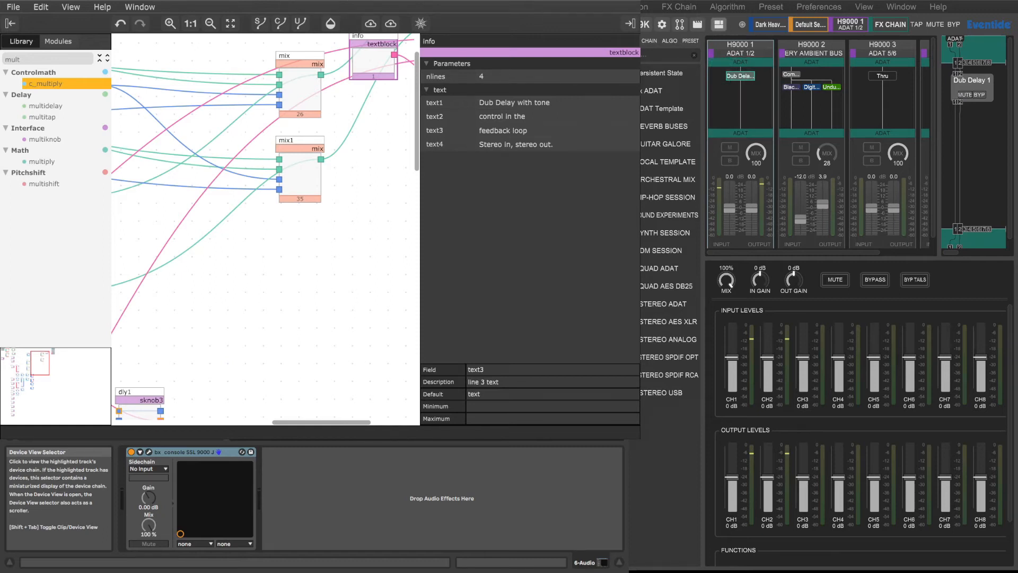
Step: Open the Dub Delay 1 parameters from the H9000 1 chain and turn on tempo mode
scroll(740, 76, down, 1)
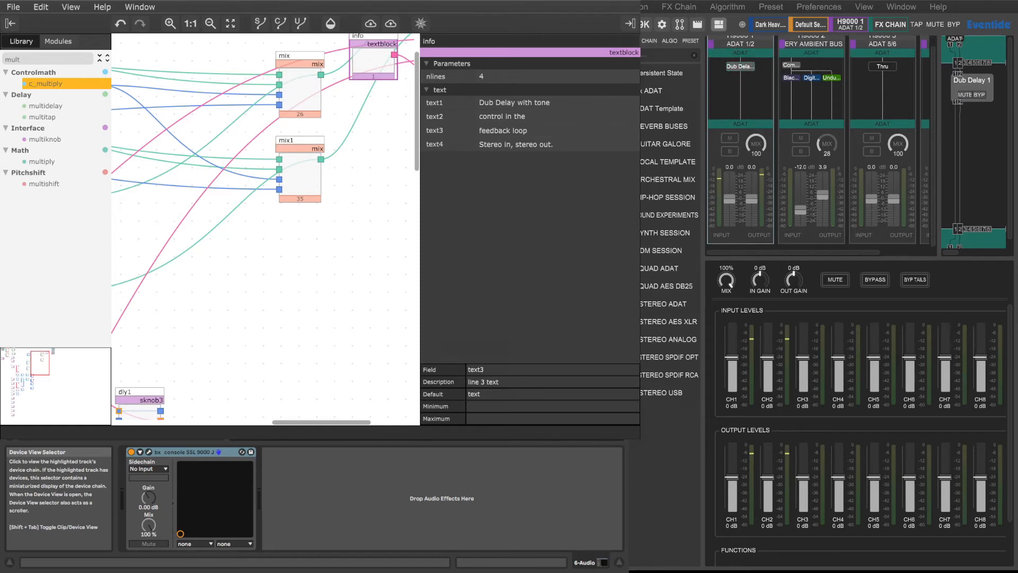
click(741, 67)
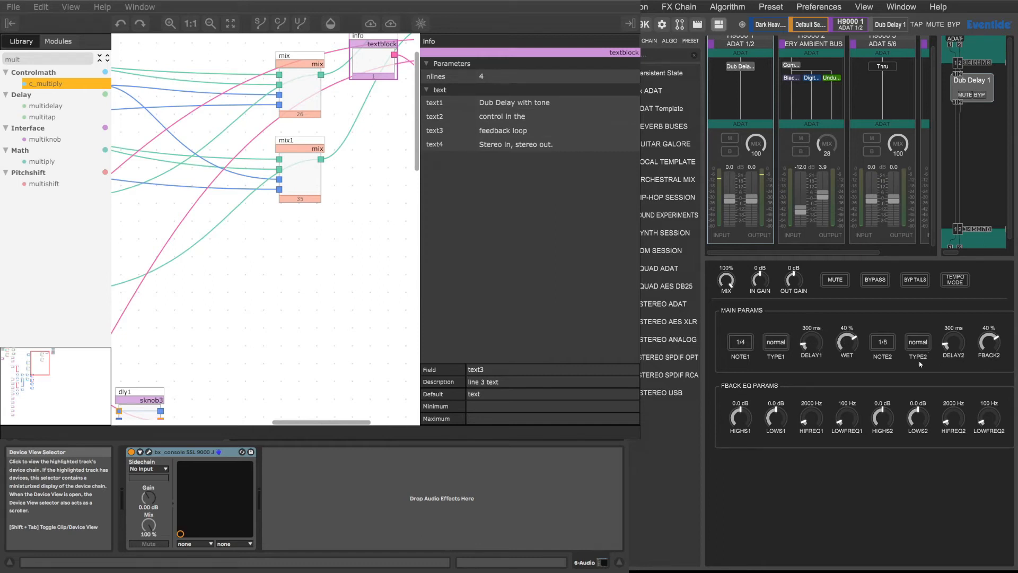
click(955, 281)
Step: Check the H9000 setup's tempo settings and the device information, and return to the session view
click(662, 24)
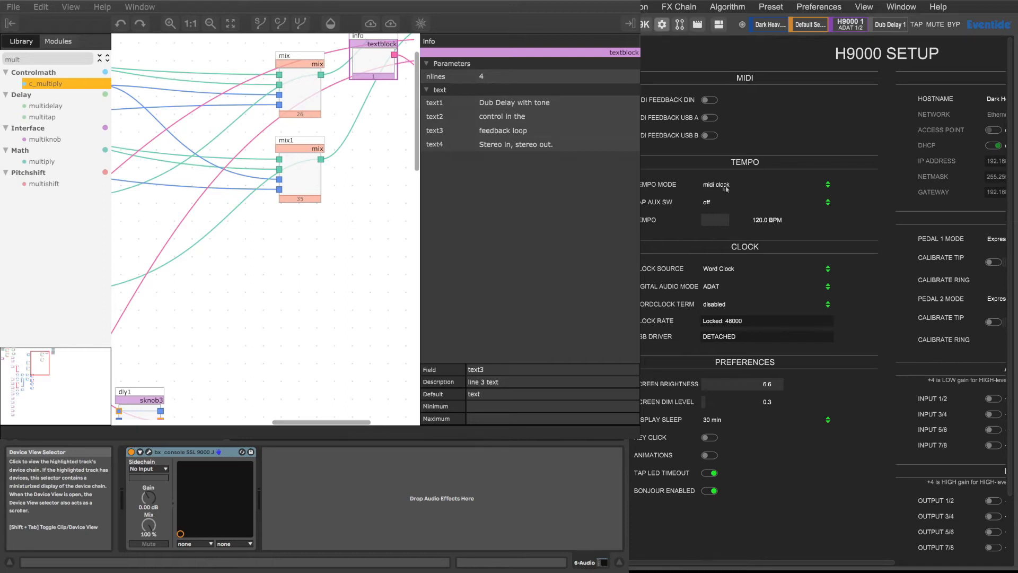
click(644, 24)
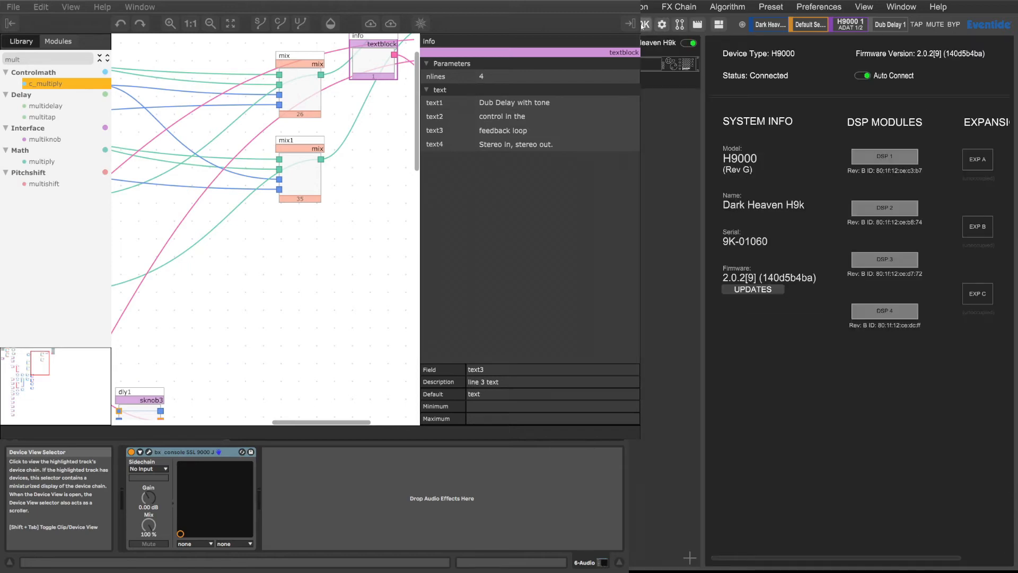
click(811, 27)
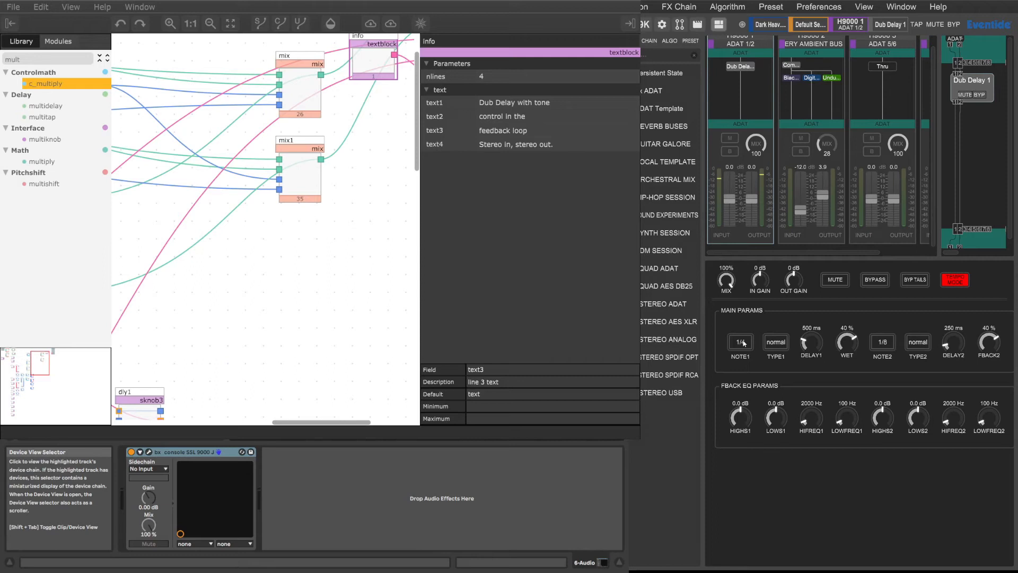
Step: Set Dub Delay 1's note2 to 1/4, wet to 80 % and fback2 to 84 %
drag(879, 347, 874, 362)
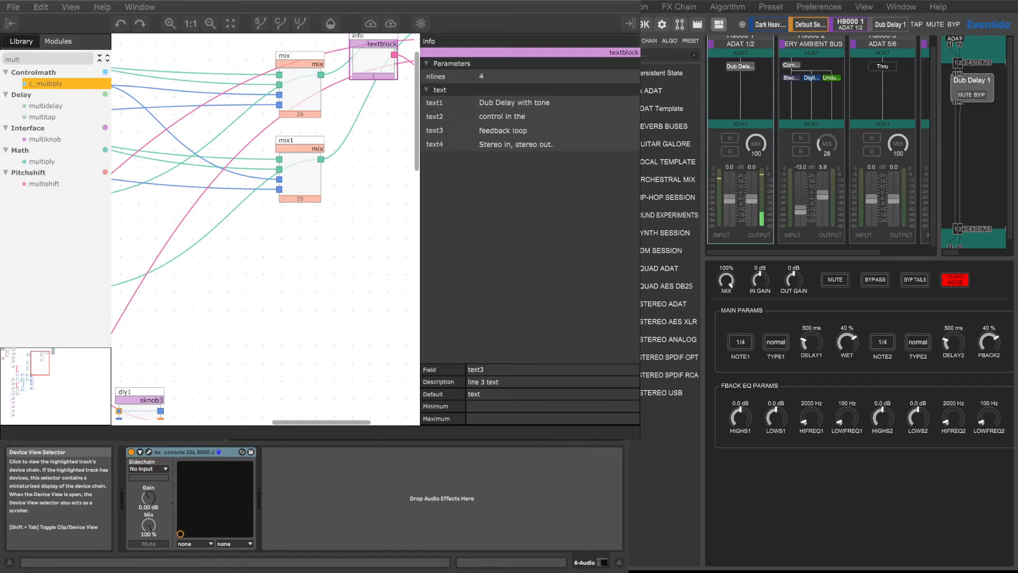
drag(847, 342, 847, 297)
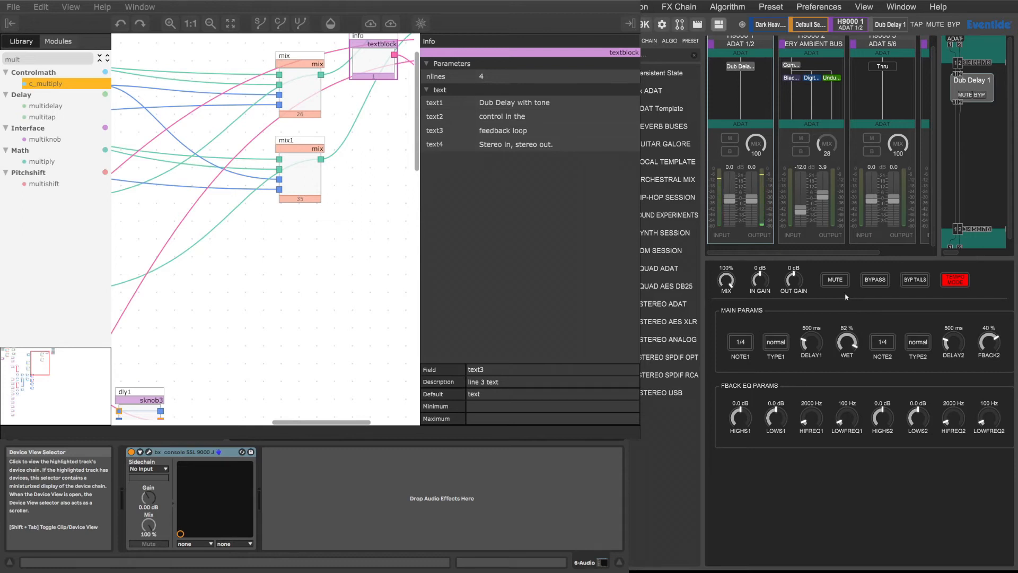
drag(988, 345, 987, 296)
Step: Adjust the first delay's feedback EQ to highs1 -6.9 dB, lows1 4.8 dB and hifreq1 13300 Hz
drag(741, 417, 746, 383)
drag(776, 422, 777, 392)
drag(737, 421, 755, 501)
drag(811, 427, 832, 292)
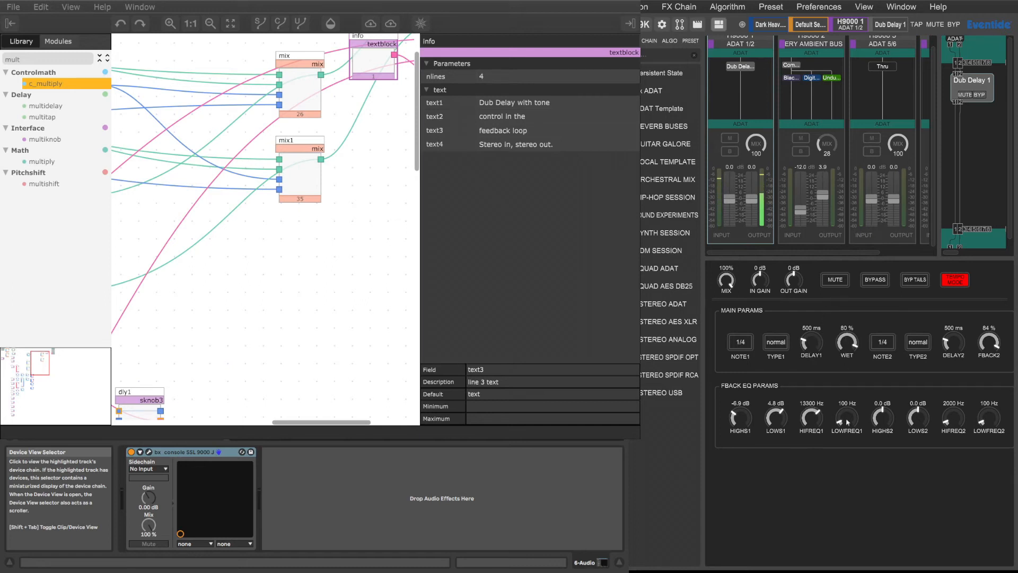
Step: Readjust the feedback EQ to highs1 -4.7 dB, lows1 -1.0 dB and highs2 0.4 dB, and select the H9000 1 chain
drag(742, 420, 762, 320)
drag(879, 421, 885, 391)
drag(741, 419, 748, 508)
drag(778, 421, 775, 453)
drag(883, 419, 881, 450)
click(731, 92)
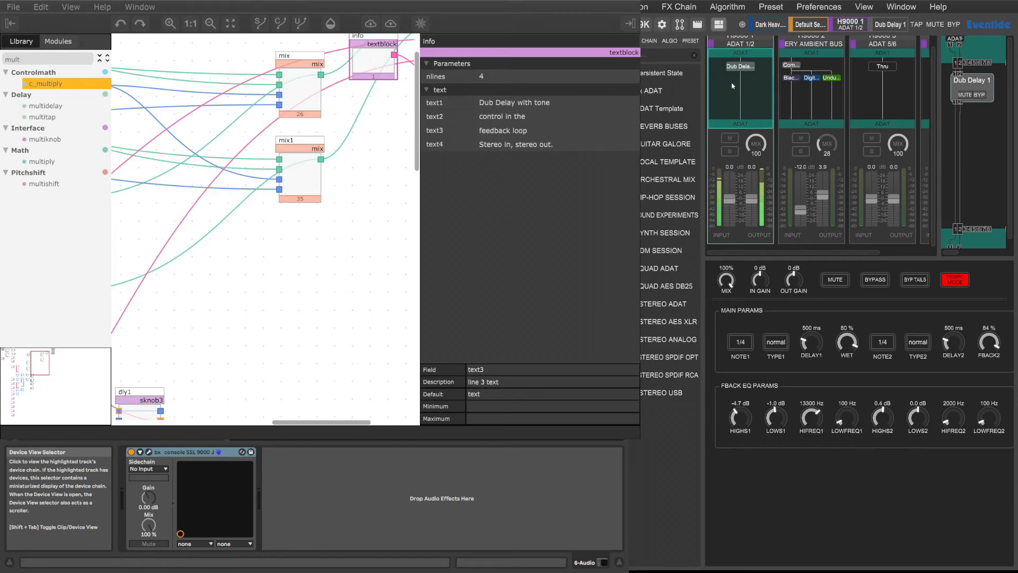
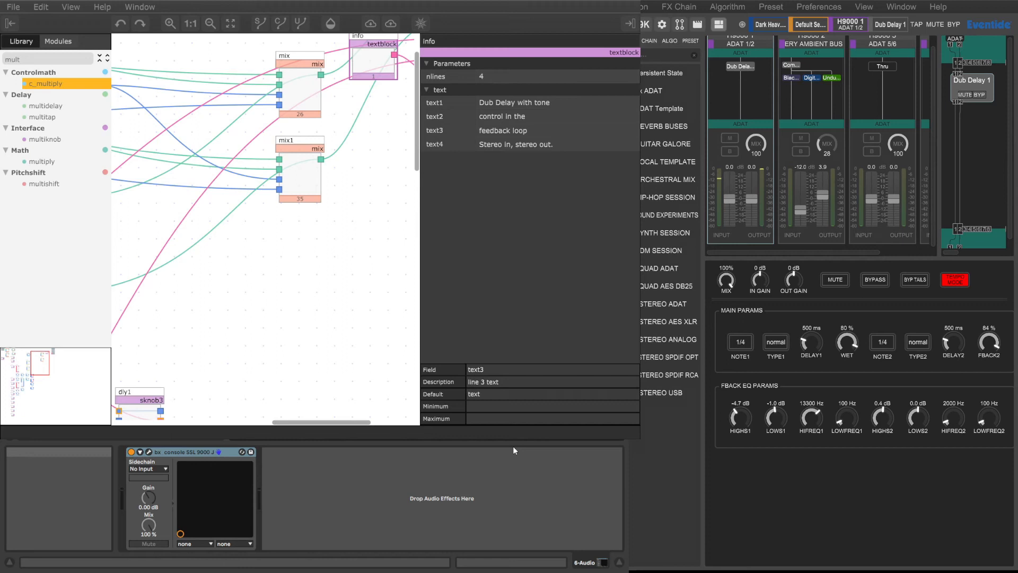
Step: Set type2 to dotted and the feedback EQ to lows1 0.9 dB, lowfreq1 340 Hz and lows2 3.9 dB
click(504, 414)
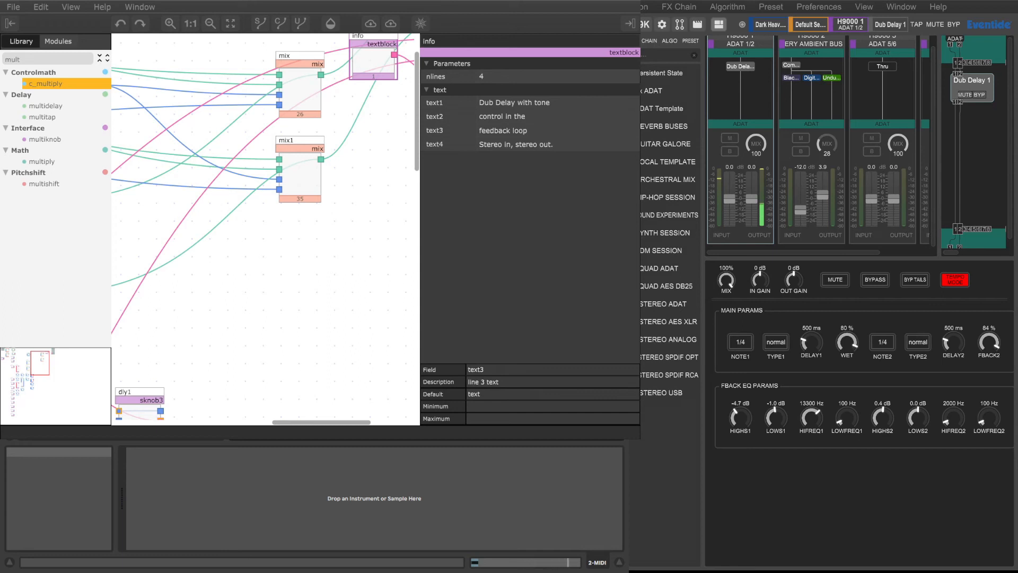
drag(776, 419, 776, 409)
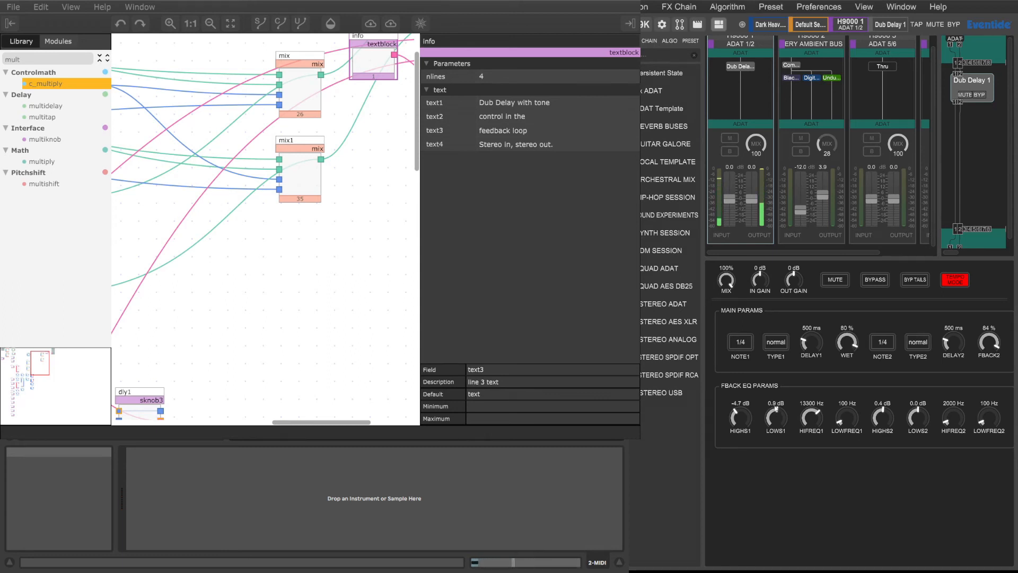
drag(848, 418, 848, 376)
drag(918, 419, 918, 433)
click(919, 344)
drag(920, 415, 931, 381)
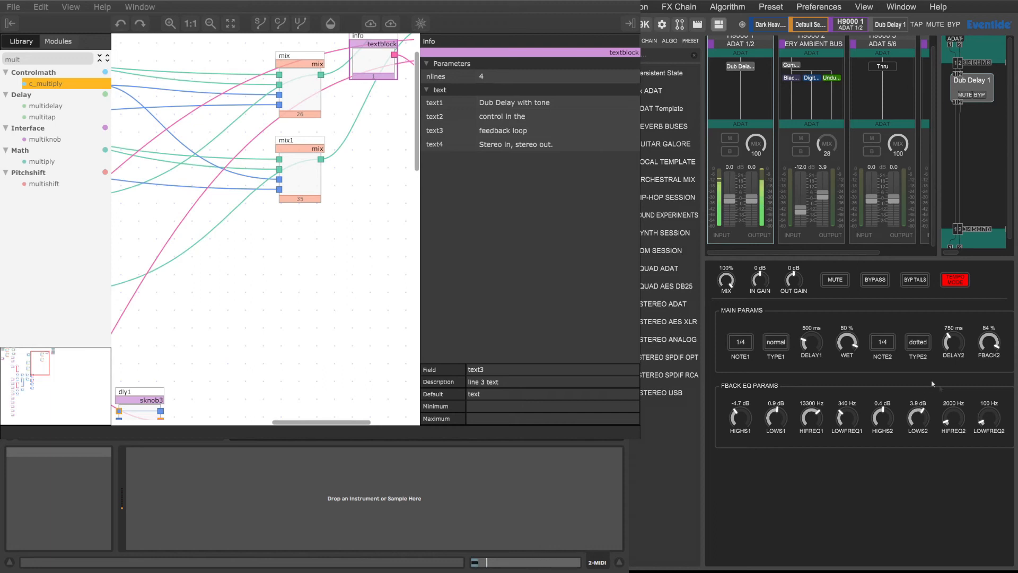
Step: Set the feedback EQ to lowfreq2 290 Hz, highs2 3.7 dB, hifreq2 5200 Hz and highs1 2.9 dB
drag(989, 419, 989, 388)
drag(884, 420, 885, 401)
drag(953, 419, 951, 385)
drag(741, 419, 751, 371)
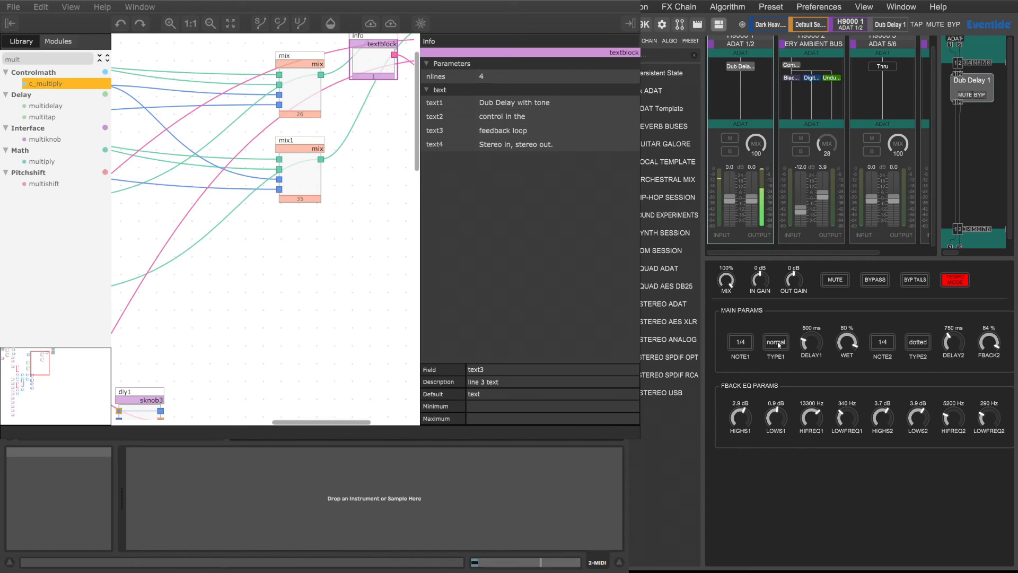
Step: Set the feedback EQ's lows1 to -0.1 dB and lows2 to -3.6 dB, and lower highs2
drag(777, 419, 842, 423)
drag(922, 423, 921, 392)
drag(883, 409, 887, 460)
drag(884, 414, 885, 433)
drag(919, 467, 918, 499)
Step: Raise the feedback EQ's highs2 to 5.9 dB and highs1 to 6.4 dB, and set hifreq2 to 3100 Hz
drag(885, 422, 894, 371)
drag(949, 427, 952, 440)
drag(883, 419, 883, 411)
drag(743, 419, 743, 395)
Step: Lower the feedback EQ frequencies to 1700 Hz for hifreq1 and 1900 Hz for hifreq2
drag(816, 422, 818, 476)
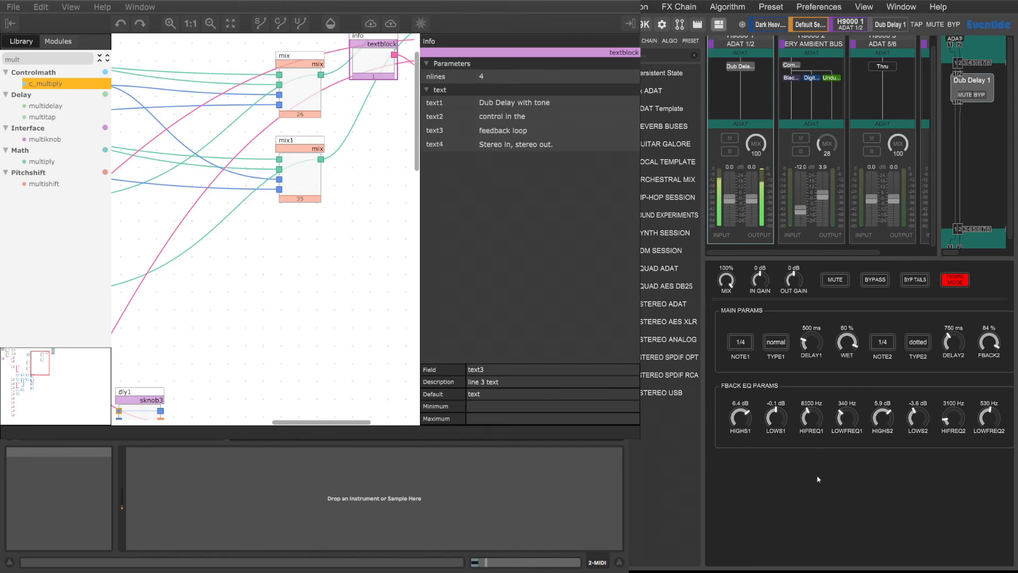
drag(814, 419, 819, 455)
mouse_move(948, 417)
mouse_down()
mouse_move(953, 354)
mouse_move(951, 424)
mouse_up()
drag(818, 429, 811, 448)
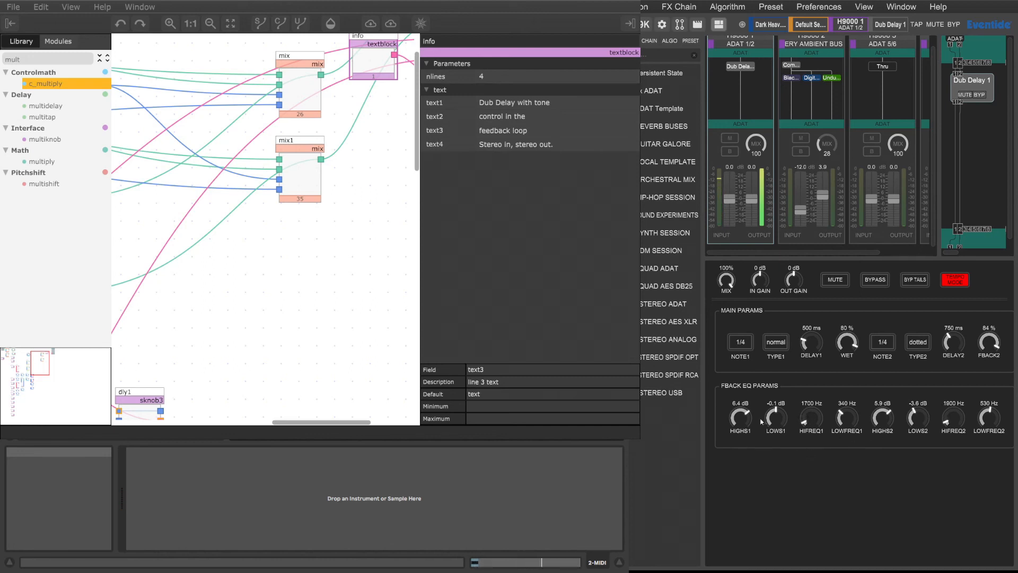
Step: Cut the feedback EQ's highs1 to -2.5 dB and highs2 to -3.8 dB, and set note1 to 1/2
drag(745, 443, 751, 469)
drag(882, 429, 883, 485)
click(743, 344)
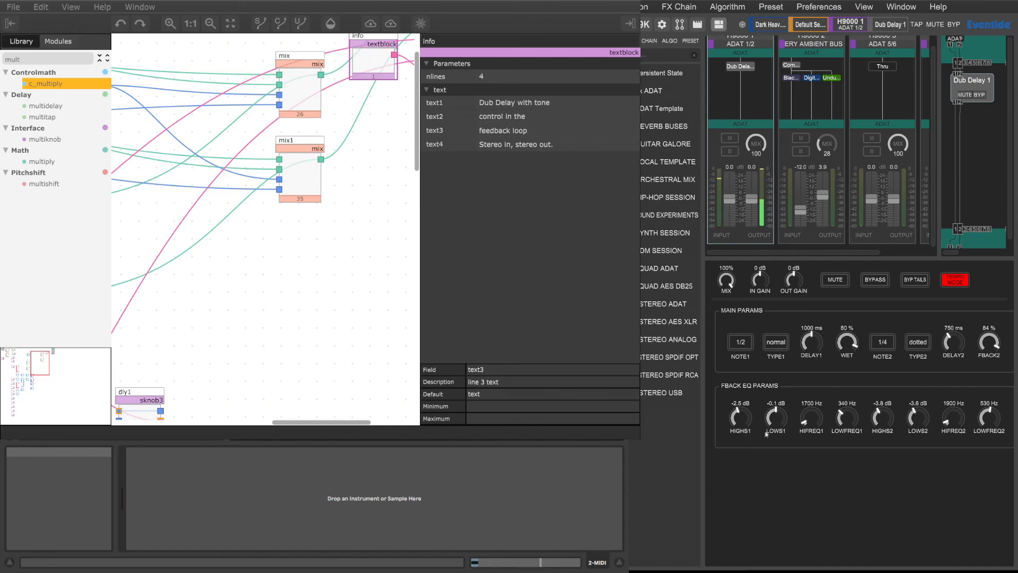
Step: Set the feedback EQ to highs1 2.6 dB, hifreq1 2600 Hz, highs2 2.3 dB, hifreq2 900 Hz and lowfreq1 250 Hz
drag(743, 418, 745, 395)
drag(810, 420, 812, 413)
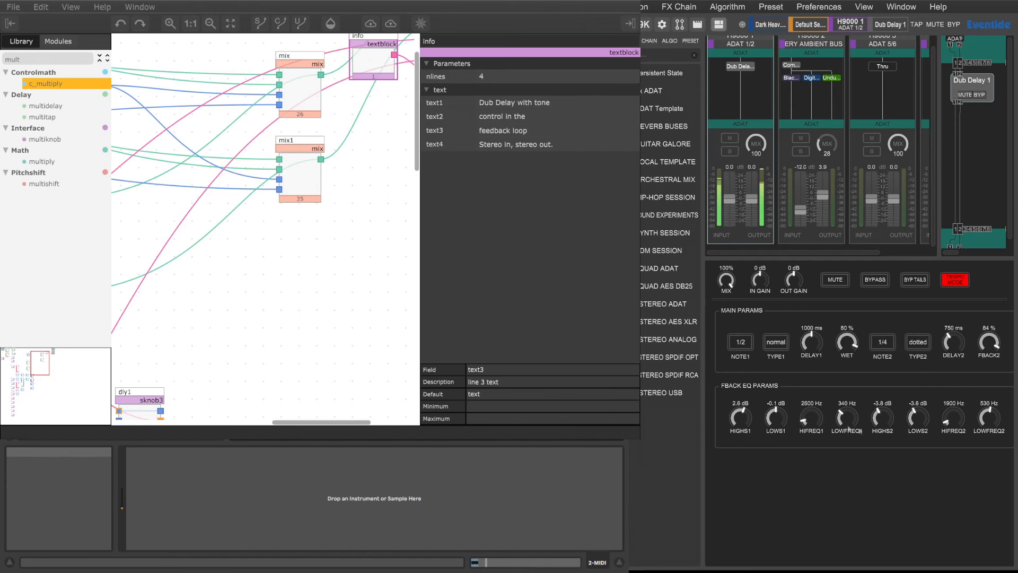
drag(884, 418, 884, 397)
drag(954, 425, 957, 435)
drag(850, 418, 849, 435)
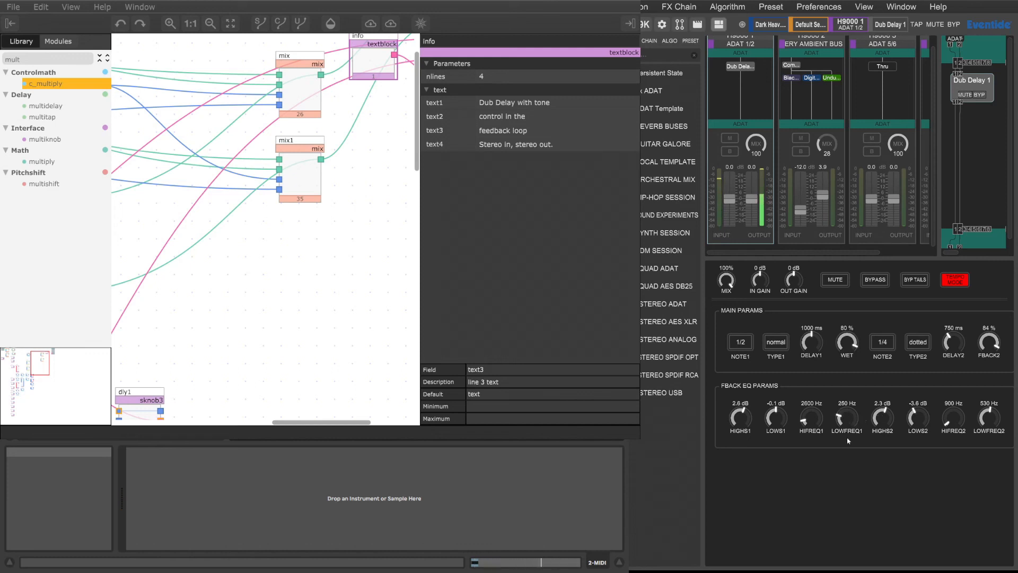
Step: Set the feedback EQ to lows1 -0.8 dB, highs1 -4.2 dB, lowfreq1 490 Hz and lows2 1.7 dB
drag(776, 417, 784, 393)
drag(747, 419, 741, 459)
drag(849, 391, 852, 371)
drag(777, 423, 777, 441)
drag(778, 423, 777, 435)
drag(922, 421, 924, 386)
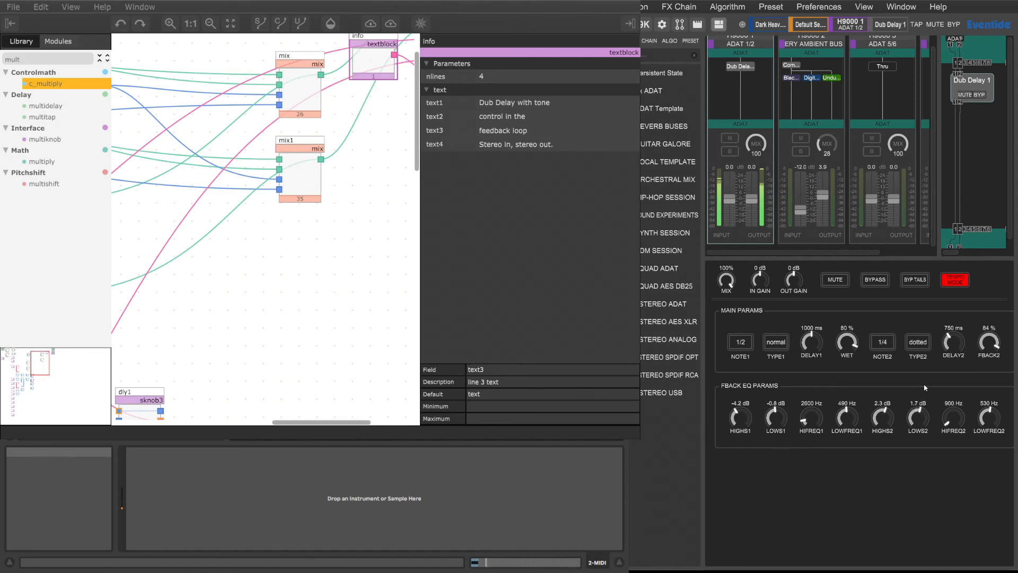
Step: Raise the feedback EQ to hifreq2 7400 Hz, highs1 4.7 dB, hifreq1 9200 Hz and lows1 8.1 dB
drag(954, 418, 947, 411)
drag(744, 402, 748, 367)
drag(814, 420, 821, 343)
drag(776, 422, 775, 367)
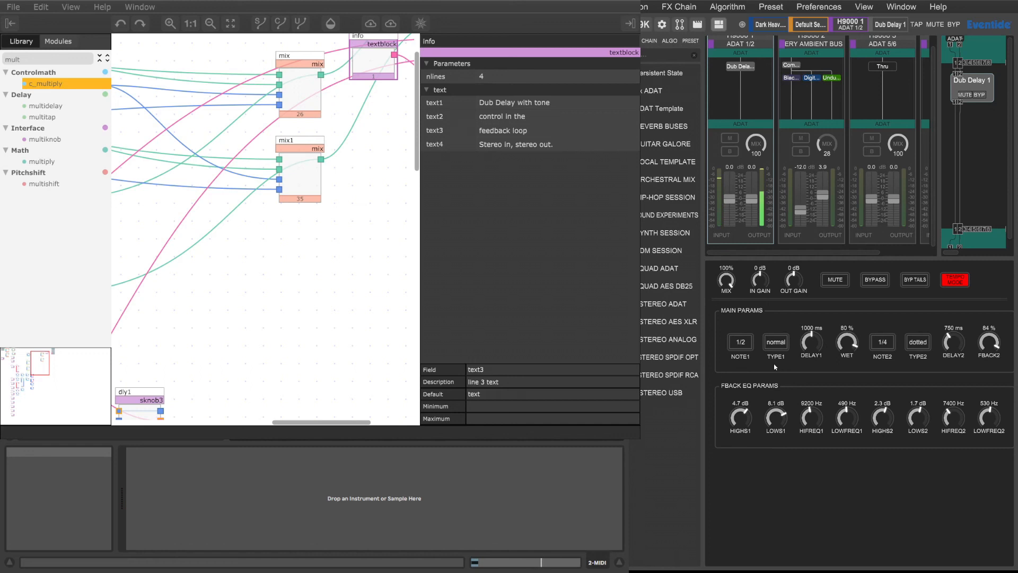
Step: Sweep the feedback EQ's lows1, lows2 and hifreq1 up and down, leaving lows1 at 0.7 dB and hifreq1 at 5400 Hz
drag(775, 367, 783, 449)
drag(918, 418, 918, 386)
drag(918, 386, 917, 419)
drag(914, 461, 913, 448)
drag(812, 418, 814, 382)
drag(815, 367, 815, 379)
drag(776, 417, 782, 341)
drag(811, 417, 814, 501)
drag(778, 427, 778, 452)
Step: Set the second delay's feedback EQ to highs2 -2.5 dB, hifreq2 3400 Hz, lowfreq2 180 Hz and lows2 0.6 dB
drag(886, 421, 890, 394)
drag(958, 419, 949, 459)
drag(880, 432, 923, 408)
drag(992, 415, 988, 499)
drag(921, 422, 924, 451)
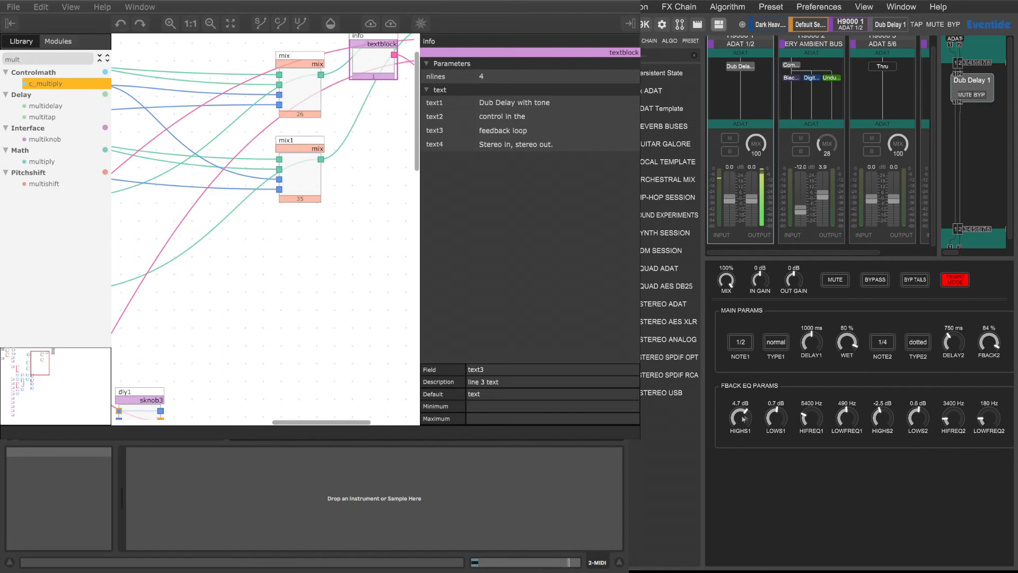
Step: Set the feedback EQ to highs1 -0.3 dB, lows1 -4.1 dB, lowfreq1 830 Hz, lows2 6.4 dB and lowfreq2 1000 Hz
mouse_move(745, 418)
mouse_down()
mouse_move(745, 435)
mouse_move(738, 427)
mouse_up()
drag(919, 420, 920, 424)
drag(776, 419, 784, 396)
drag(844, 420, 845, 430)
drag(847, 420, 847, 345)
drag(780, 412, 788, 478)
drag(918, 419, 925, 381)
drag(972, 408, 1005, 239)
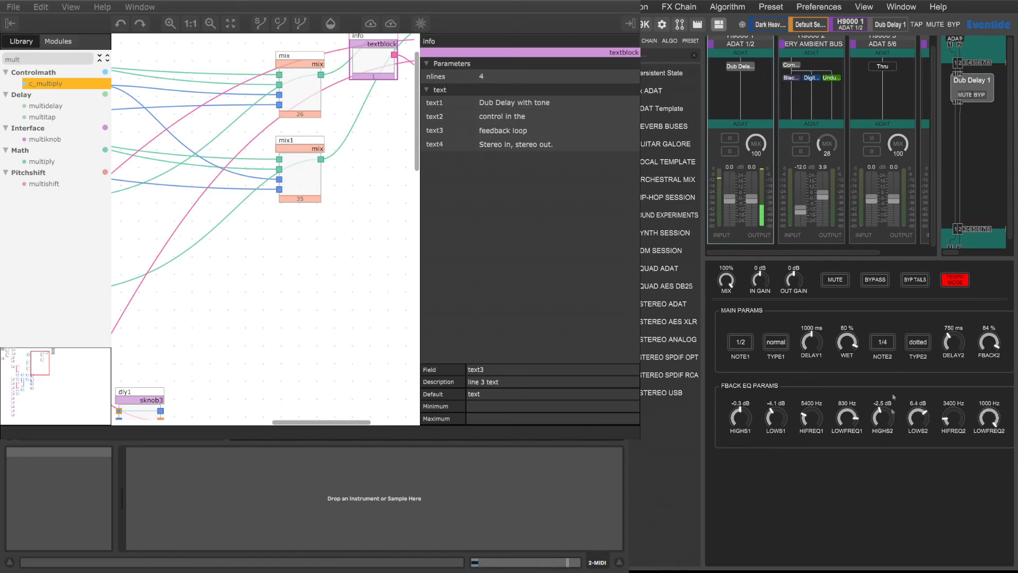
Step: Set lows2 to 3.2 dB, note2 to 1/8 with a dotted type2, and note1 to 1/4
drag(916, 420, 913, 437)
click(919, 342)
click(880, 345)
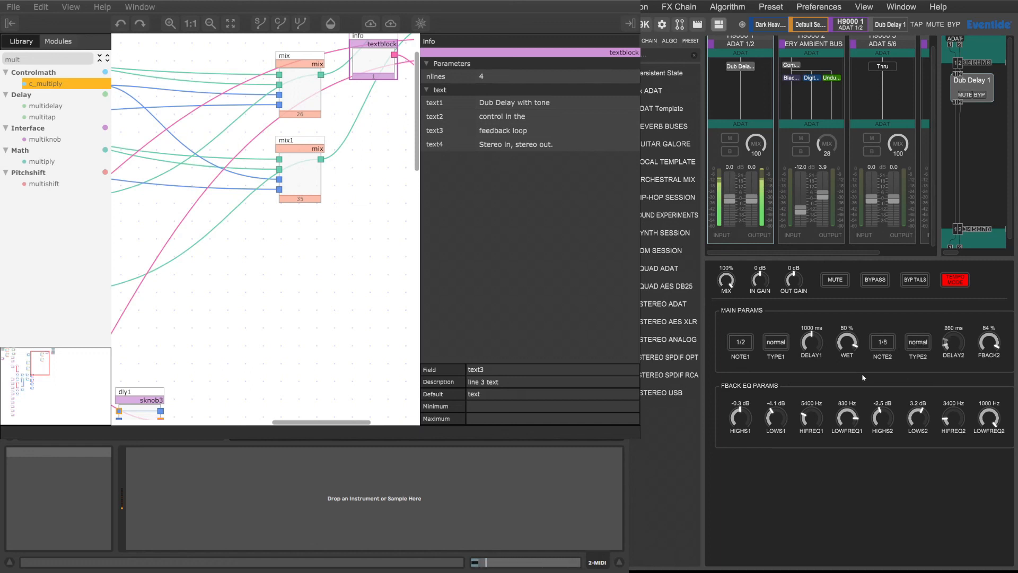
click(918, 344)
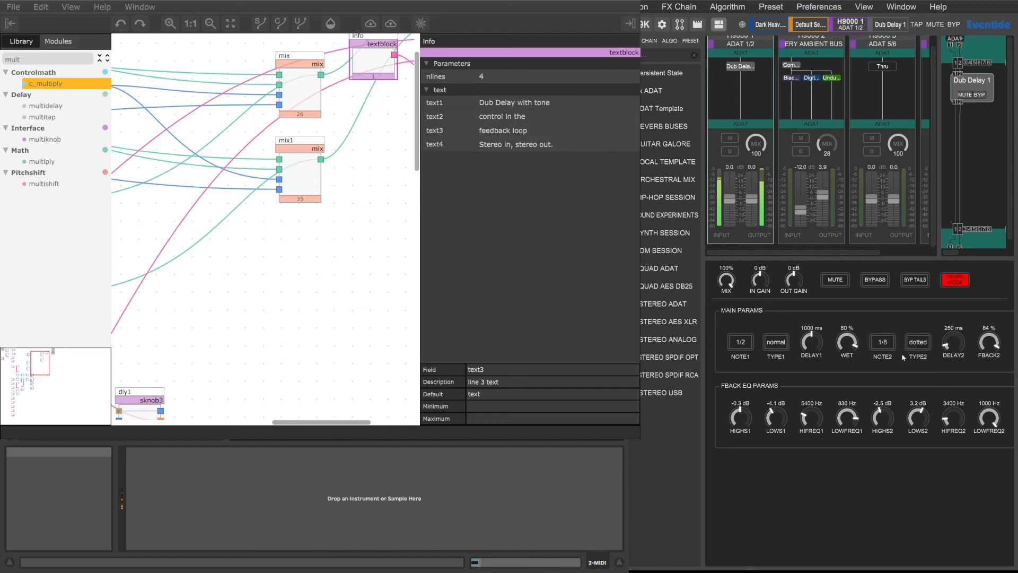
click(752, 348)
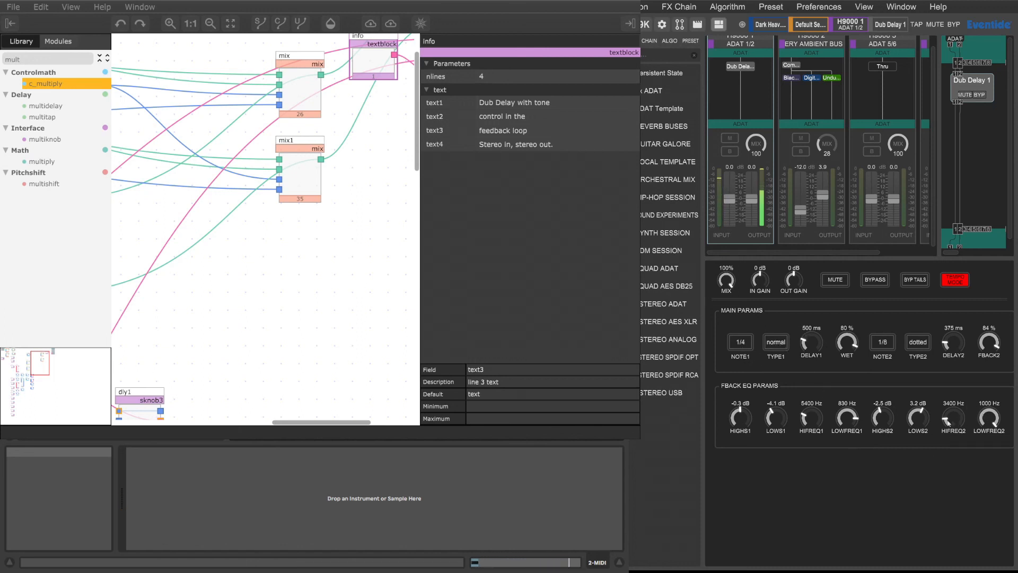
Step: Set the feedback EQ to highs1 -2.6 dB, lows1 4.5 dB, hifreq1 7200 Hz, highs2 4.9 dB, lows2 -5.4 dB and hifreq2 8800 Hz
mouse_move(923, 418)
mouse_down()
mouse_move(921, 386)
mouse_move(911, 420)
mouse_up()
drag(741, 419, 780, 368)
drag(745, 414, 745, 447)
drag(811, 420, 817, 369)
drag(741, 423, 739, 428)
drag(801, 423, 812, 438)
drag(949, 423, 955, 384)
drag(890, 427, 889, 380)
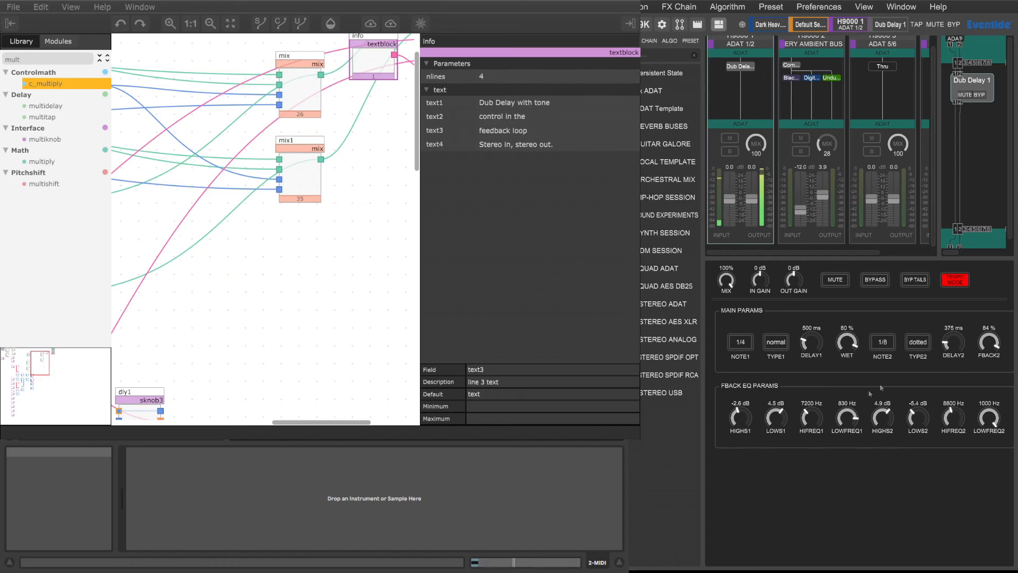
Step: Set the feedback EQ to lows1 -2.9 dB, highs1 4.7 dB and lows2 2.1 dB
drag(782, 420, 778, 464)
drag(741, 419, 741, 387)
drag(914, 418, 925, 384)
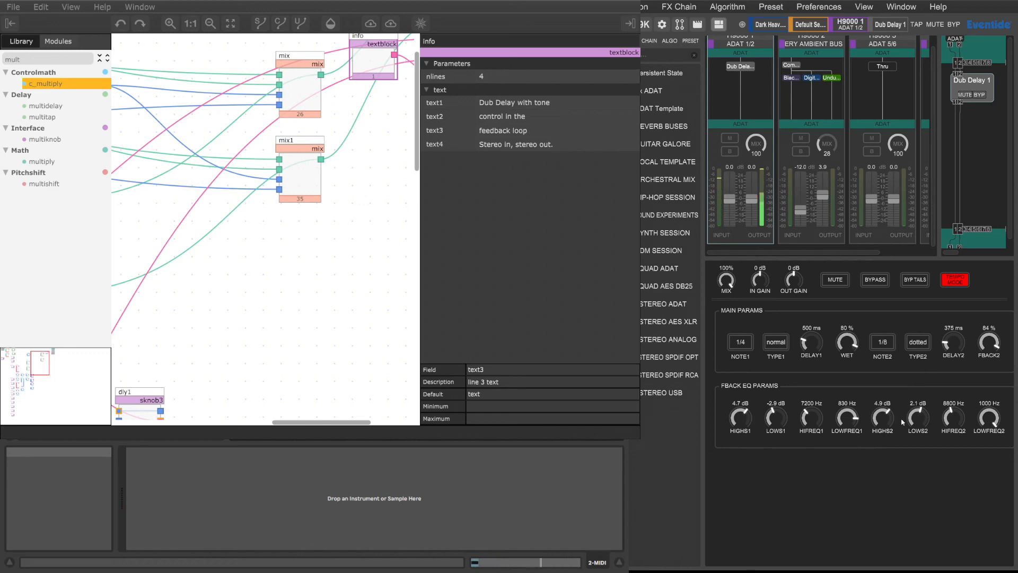
Step: Set the feedback EQ to lows2 0.8 dB, highs1 0.3 dB, lows1 -1.6 dB and highs2 -0.4 dB
drag(921, 422, 920, 428)
drag(743, 424, 745, 453)
drag(777, 423, 781, 398)
drag(772, 419, 775, 438)
drag(882, 419, 890, 473)
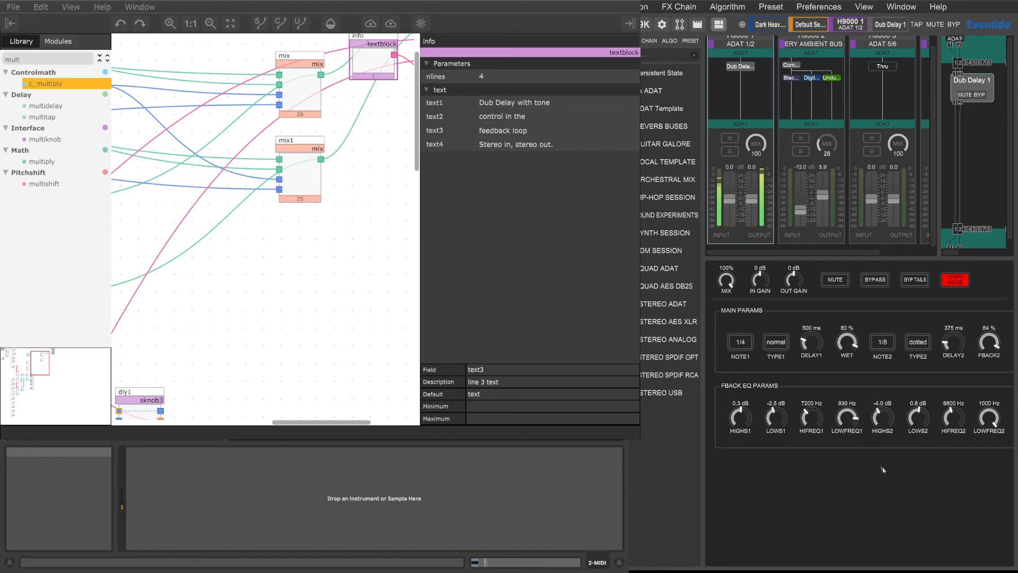
drag(773, 419, 776, 411)
drag(884, 420, 888, 398)
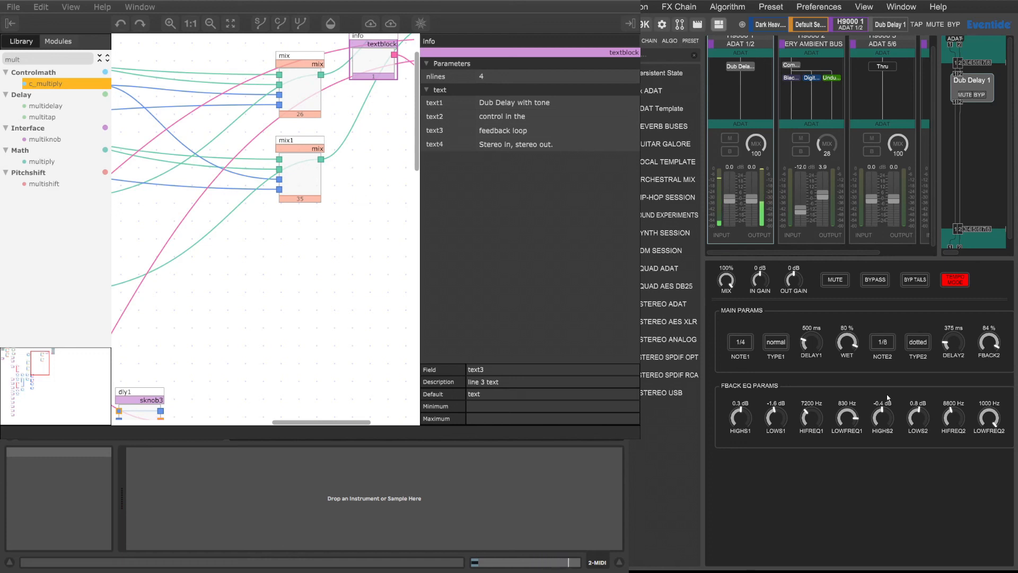
Step: Sweep the feedback EQ's lows1 and finish at lows1 -0.8 dB, hifreq1 9700 Hz, highs1 -3.7 dB and highs2 -2.7 dB
drag(772, 421, 785, 374)
drag(781, 413, 789, 473)
drag(775, 421, 823, 396)
drag(742, 419, 747, 401)
drag(885, 418, 885, 408)
drag(886, 419, 883, 433)
mouse_move(743, 424)
mouse_down()
mouse_move(744, 448)
mouse_move(759, 431)
mouse_up()
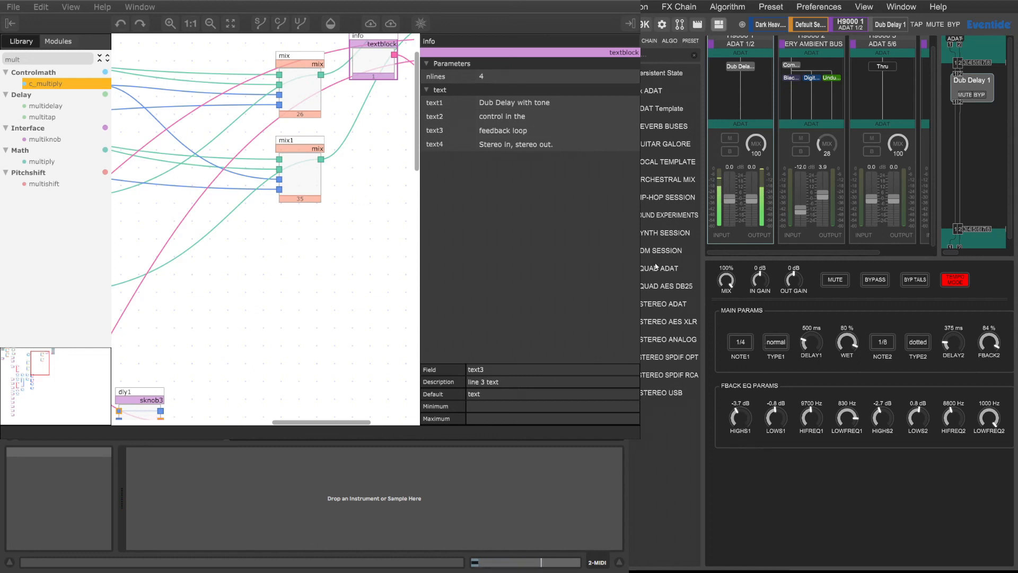